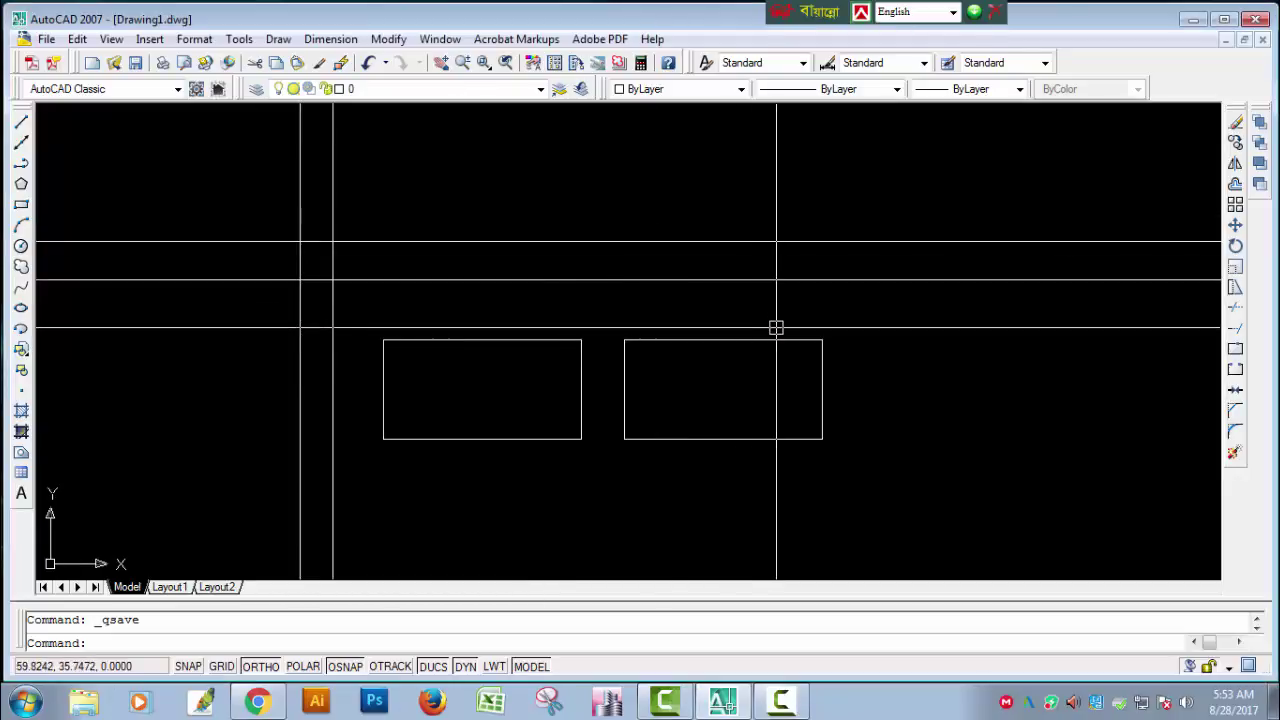
- Pan the drawing slightly left and up, then minimize the AutoCAD window
middle_click_drag(776, 328, 743, 317)
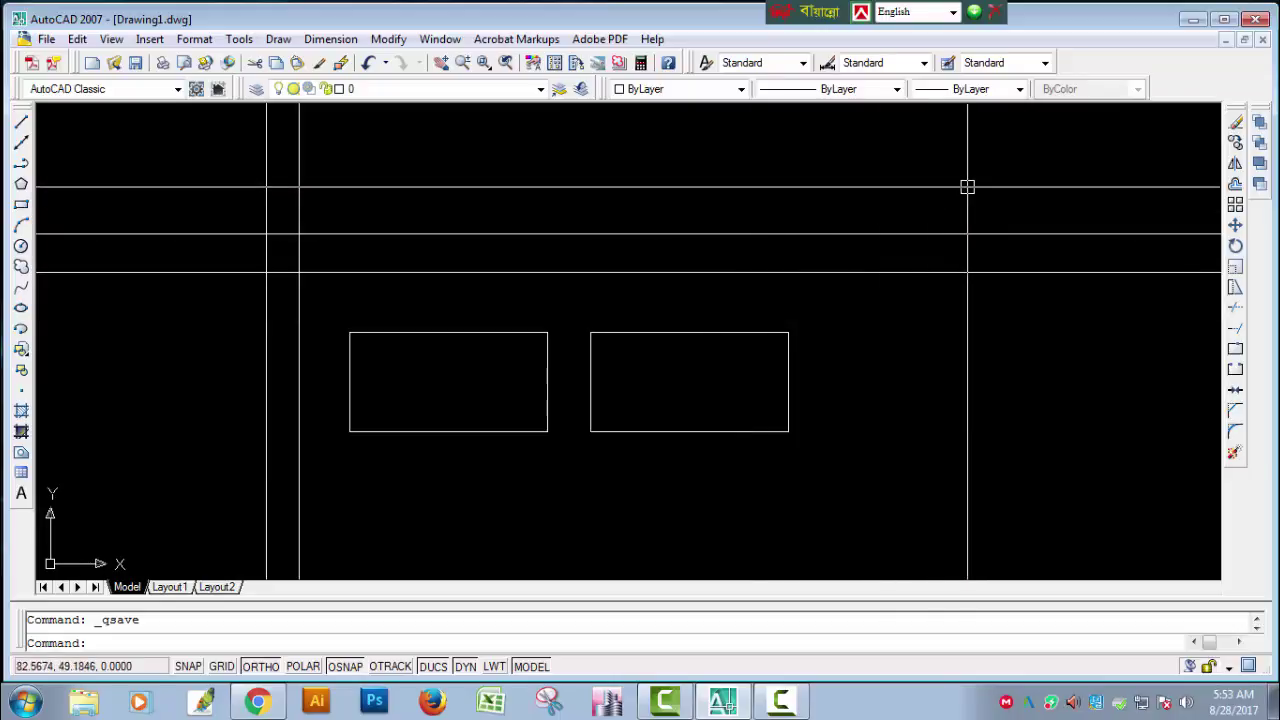
left_click(1190, 24)
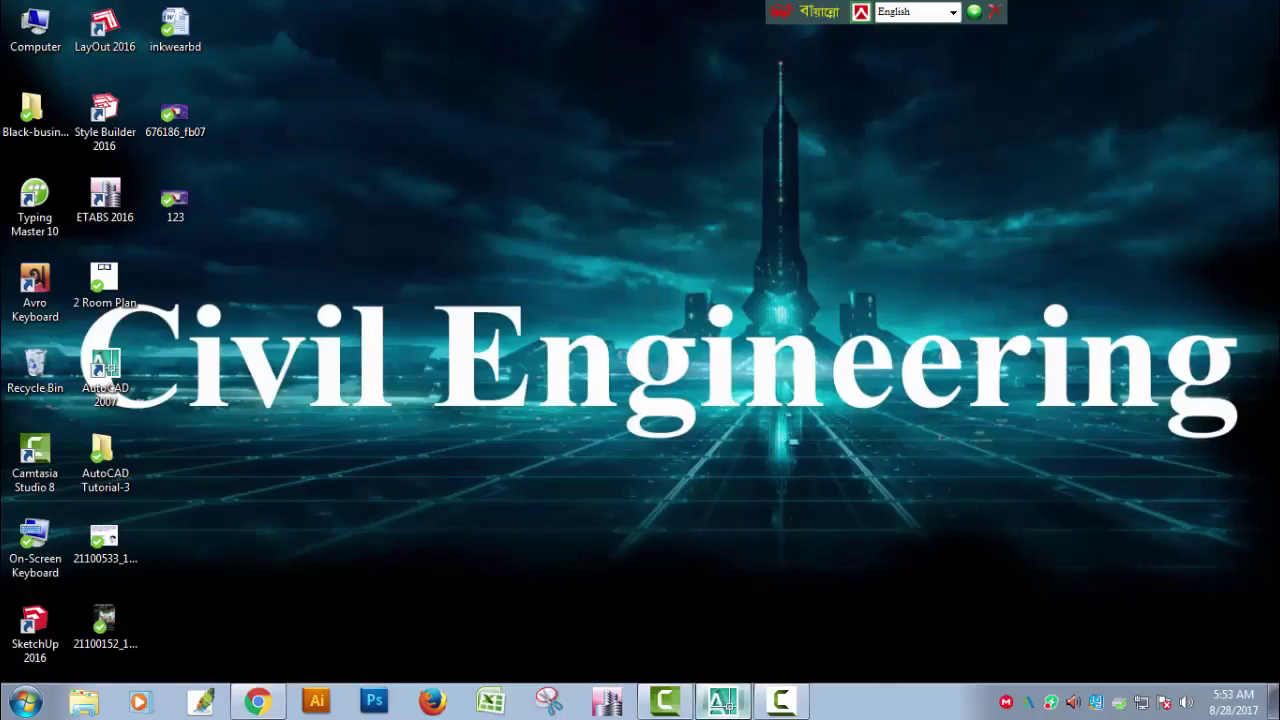
- Restore the AutoCAD 2007 window from the taskbar
left_click(723, 700)
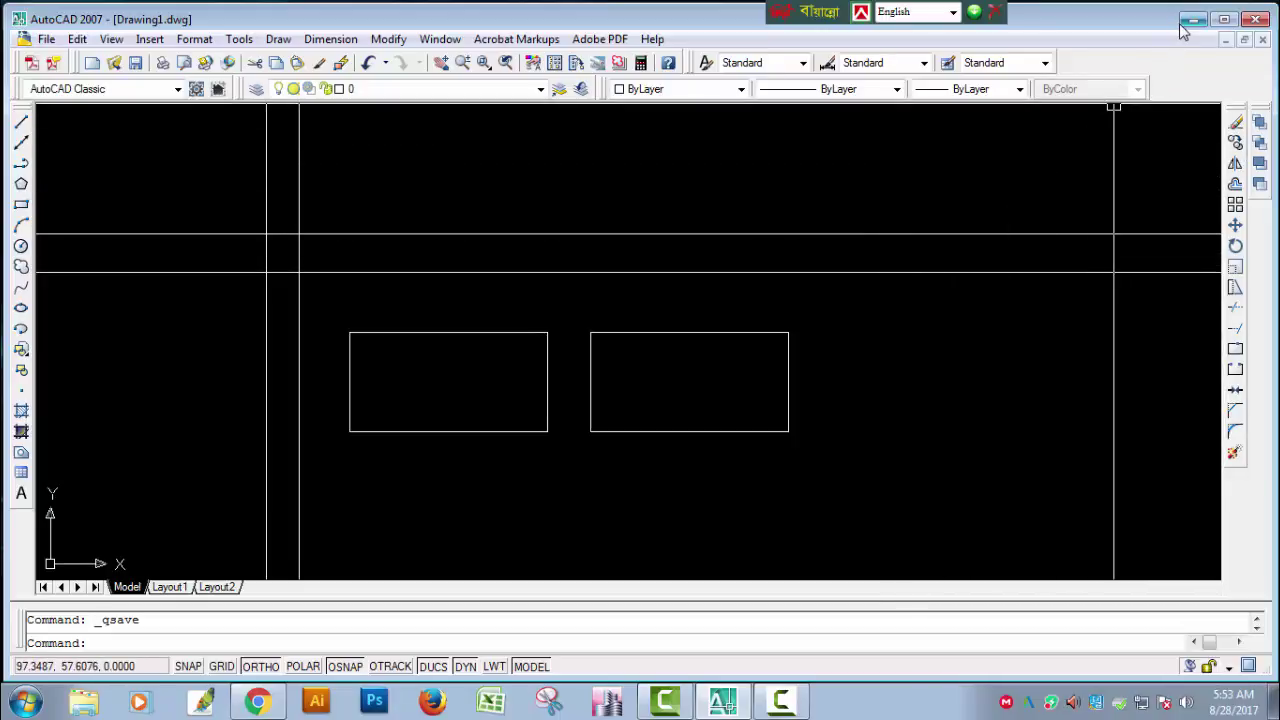
- Open the Save Drawing As dialog, pick Desktop, then cancel it
left_click(46, 39)
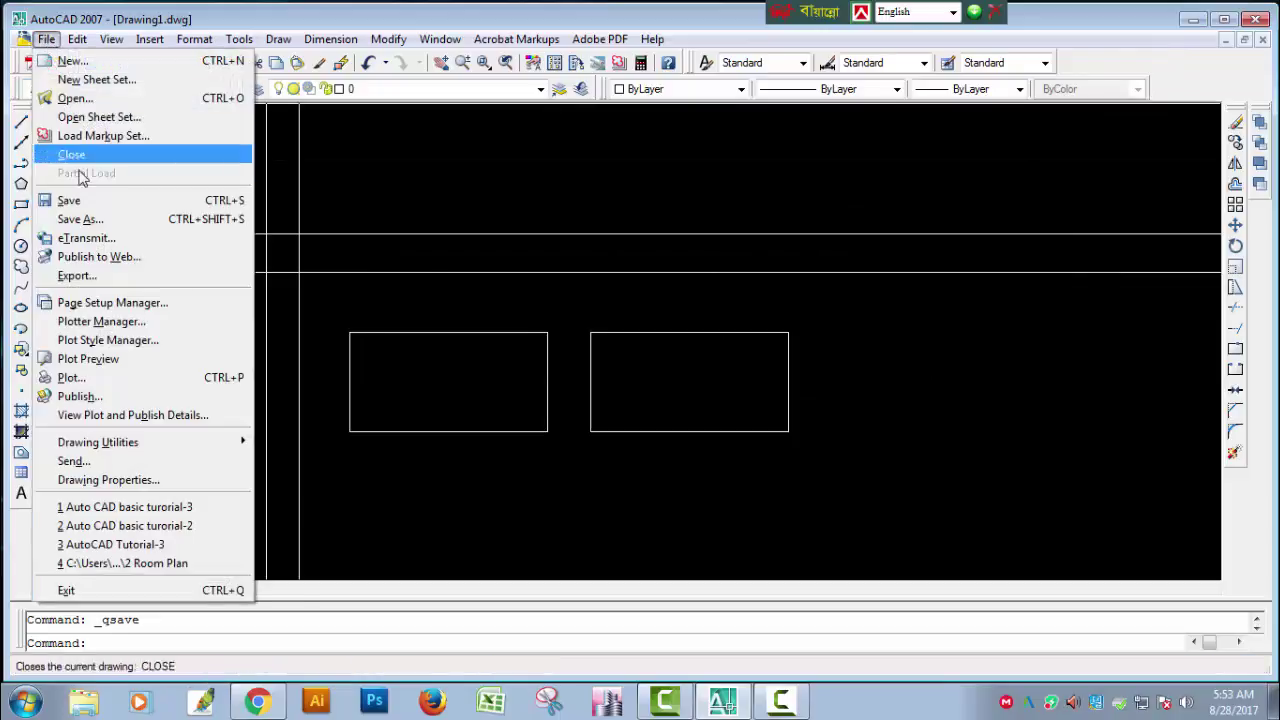
left_click(506, 165)
left_click(470, 194)
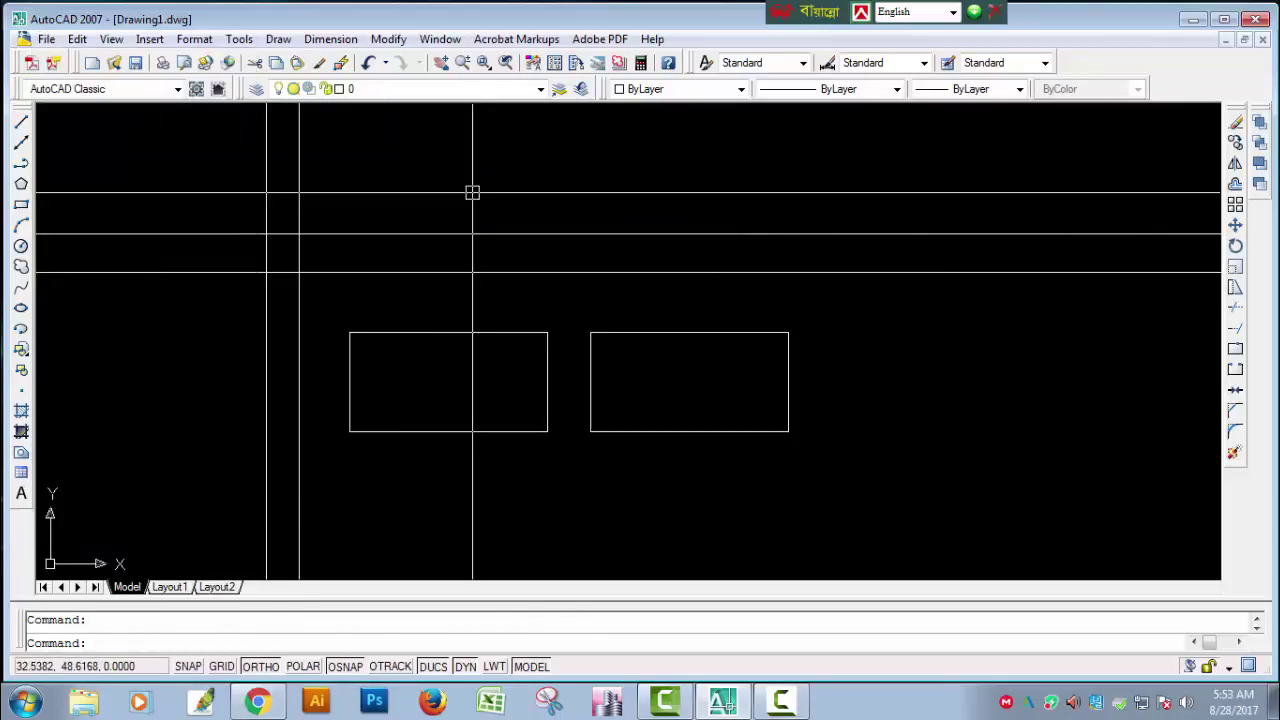
key("ctrl+shift+s")
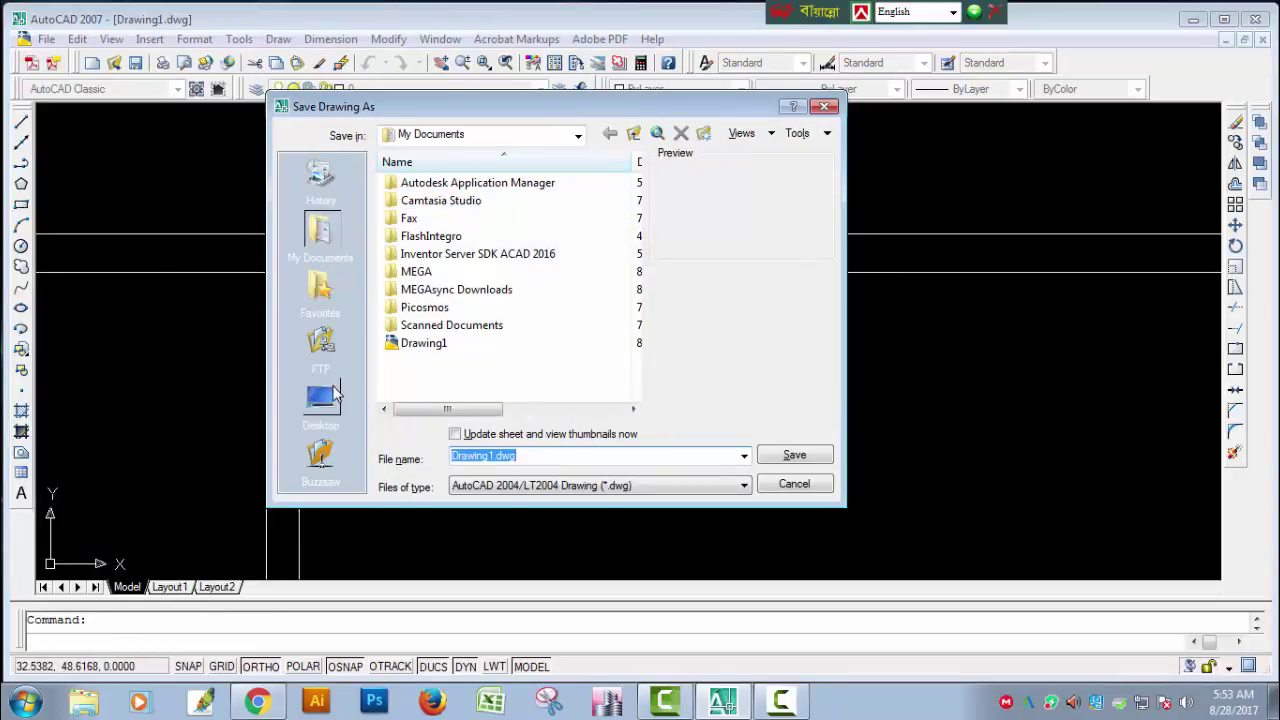
left_click(334, 393)
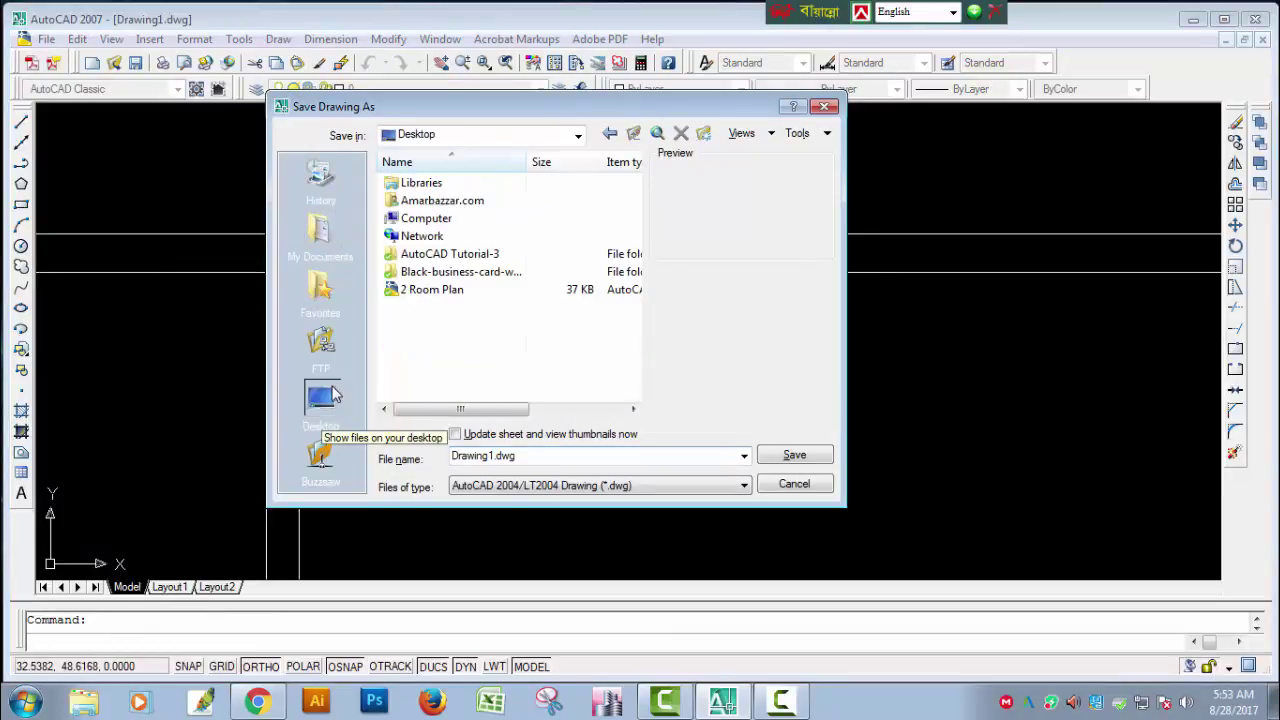
left_click(823, 106)
- Save the drawing to the Desktop as AtutoCAD Tutorial-2.dwg via File > Save
left_click(46, 39)
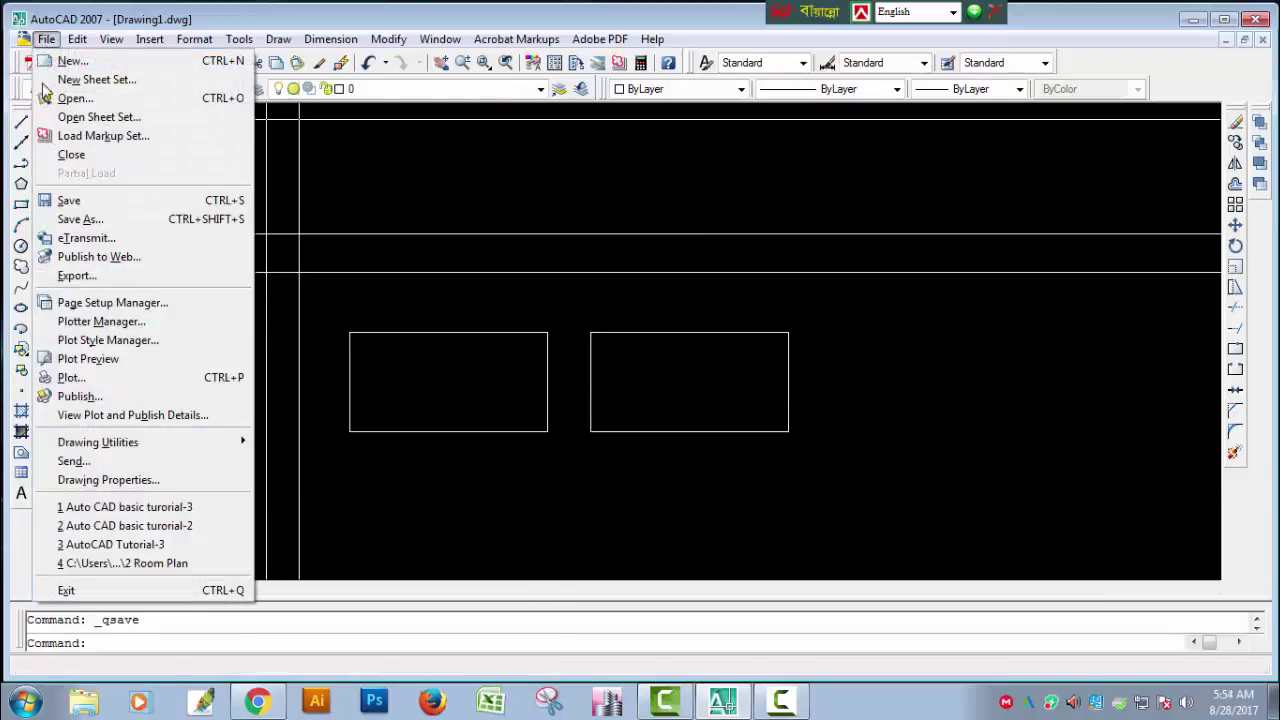
left_click(80, 203)
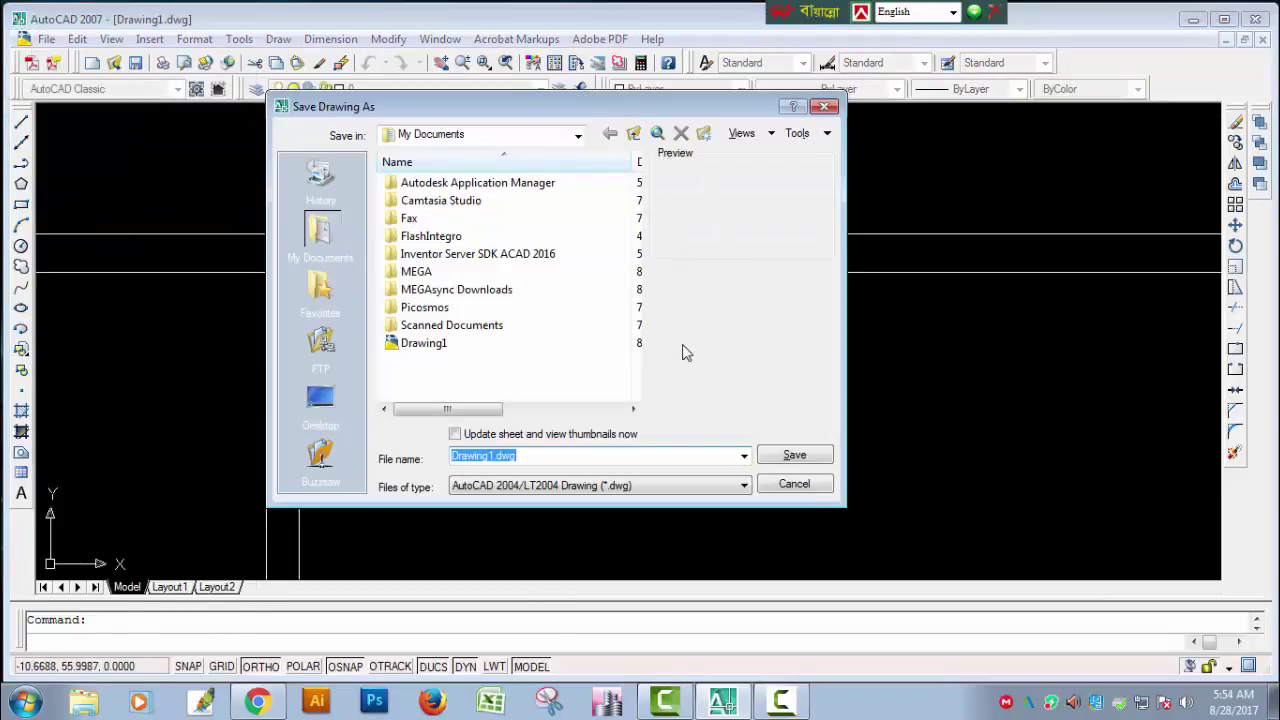
left_click(320, 400)
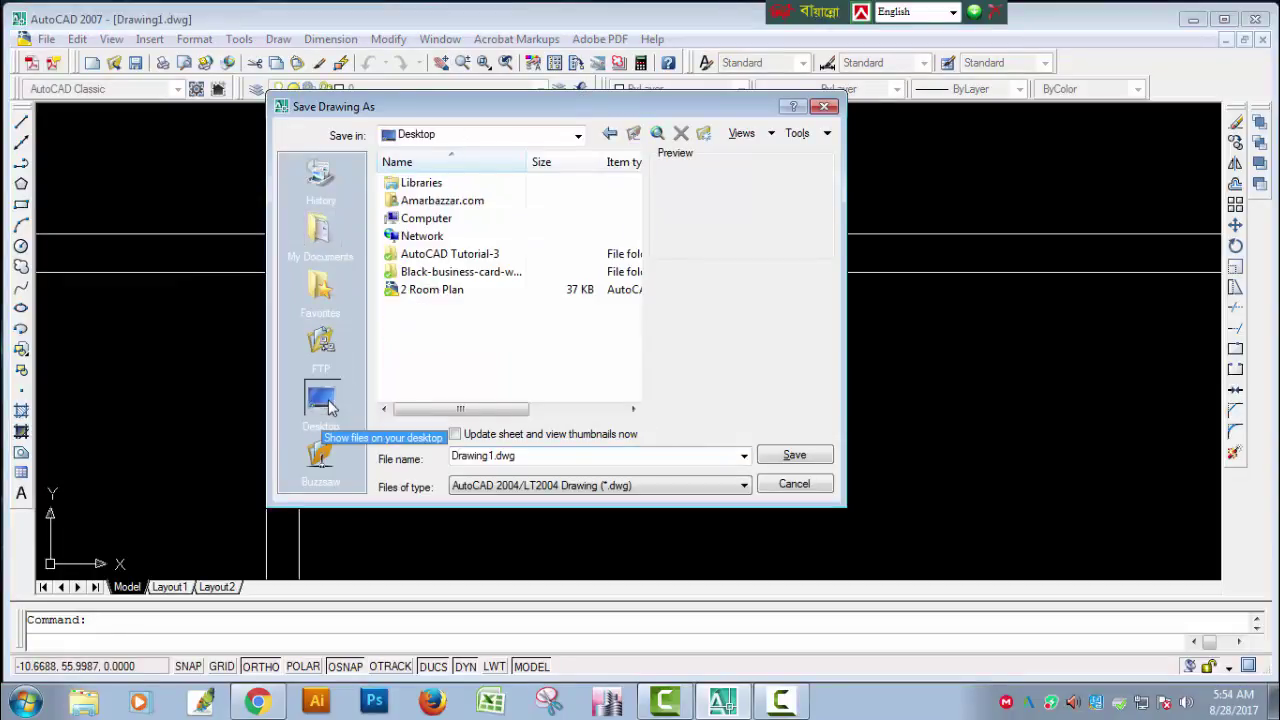
left_click(586, 462)
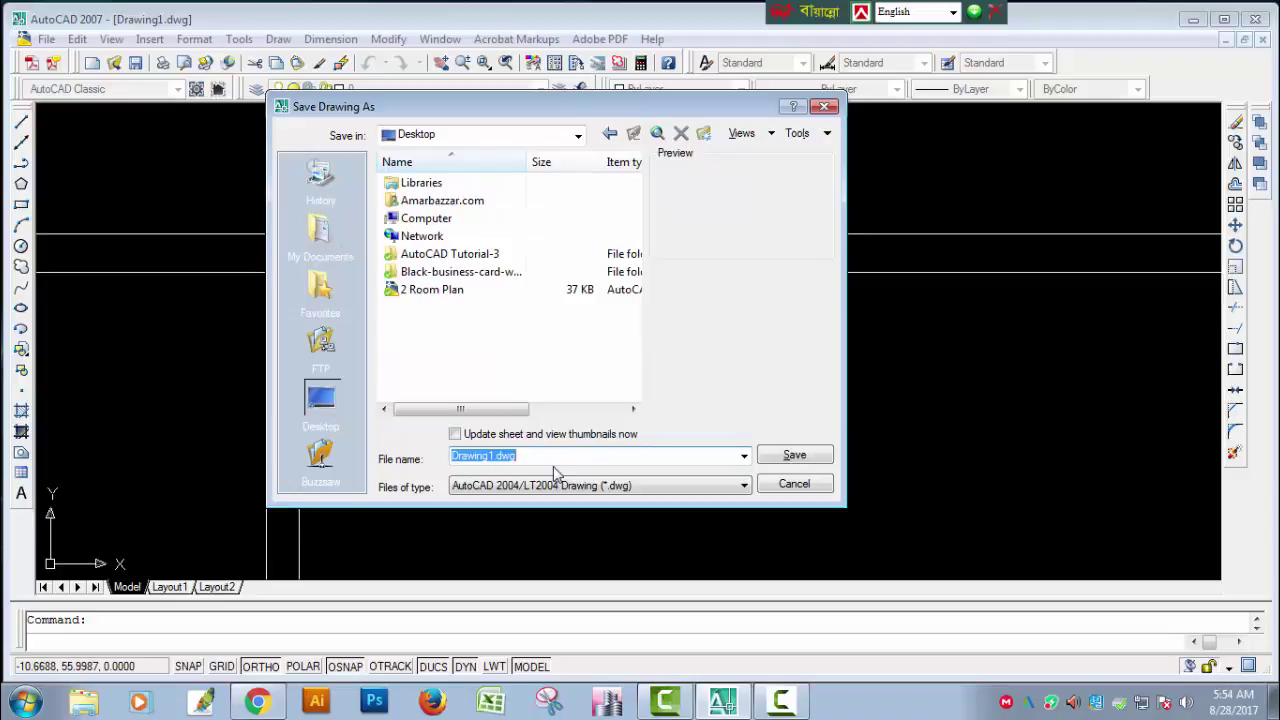
type("A")
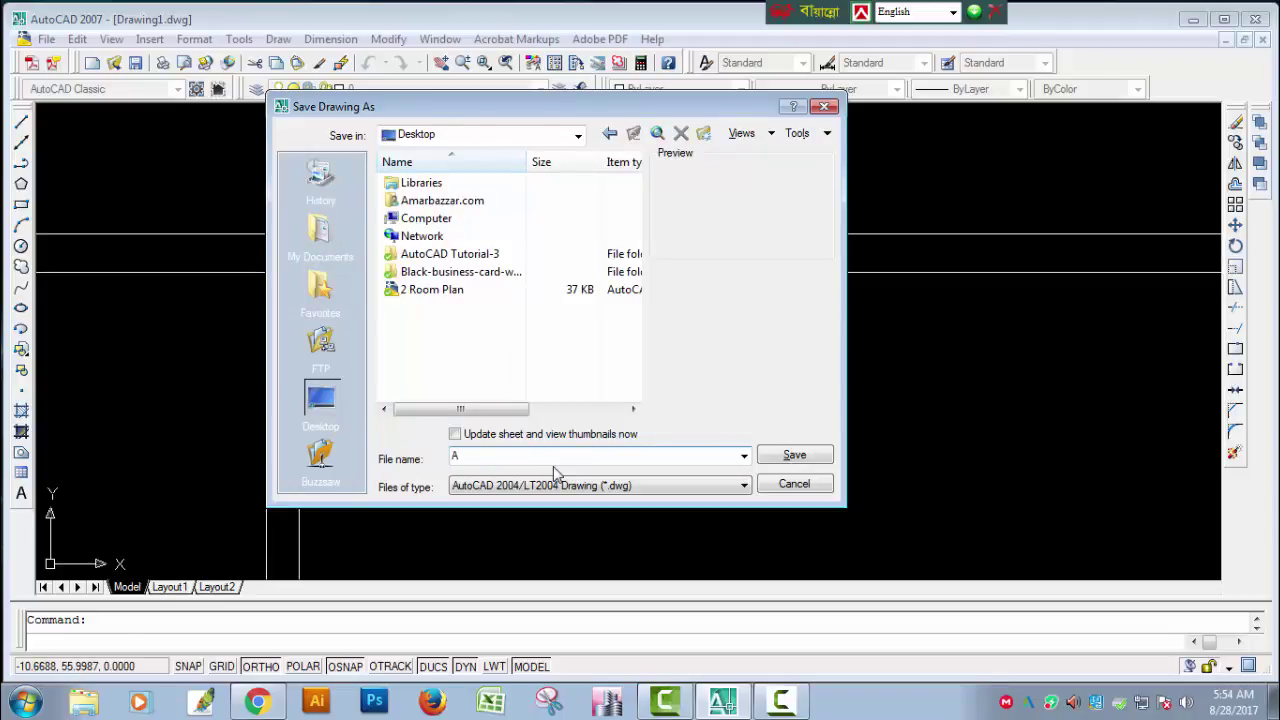
type("tuto")
type("CAD ")
type("Tut")
type("orial")
type("-2")
left_click(794, 455)
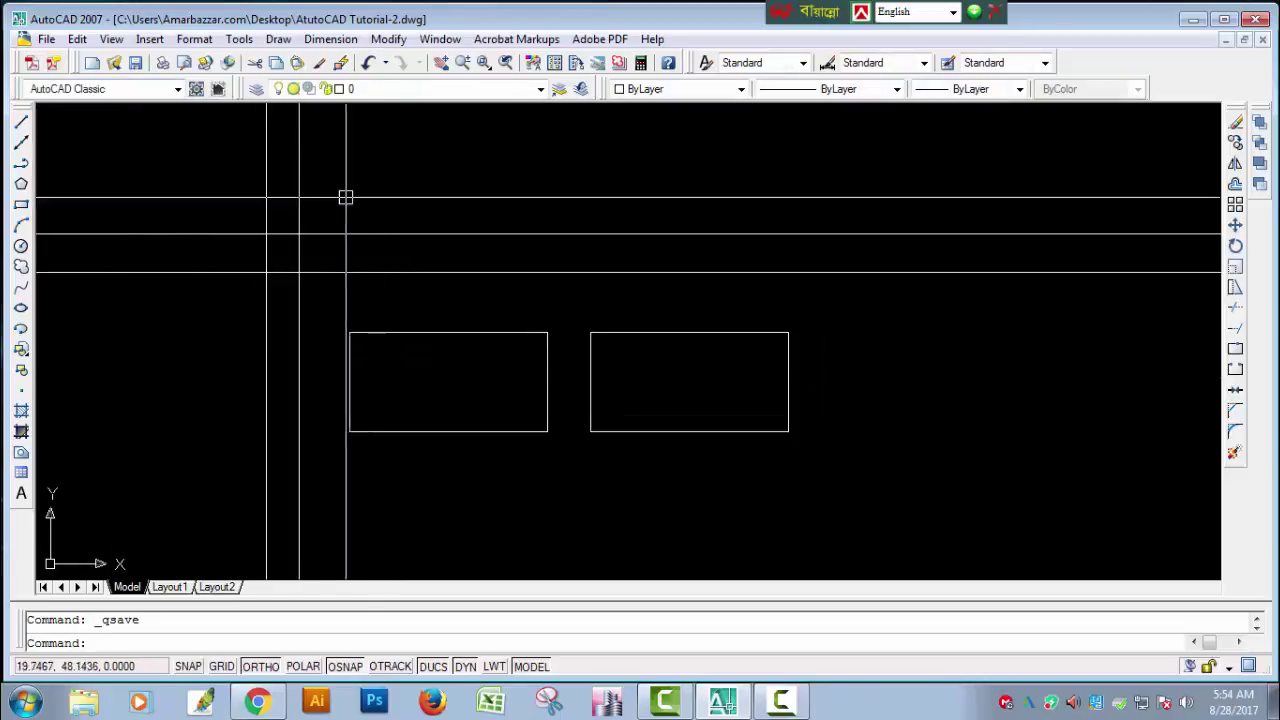
- Start Save As, choose the Desktop, and change the file name to AtutoCAD Tutorial-3
left_click(46, 39)
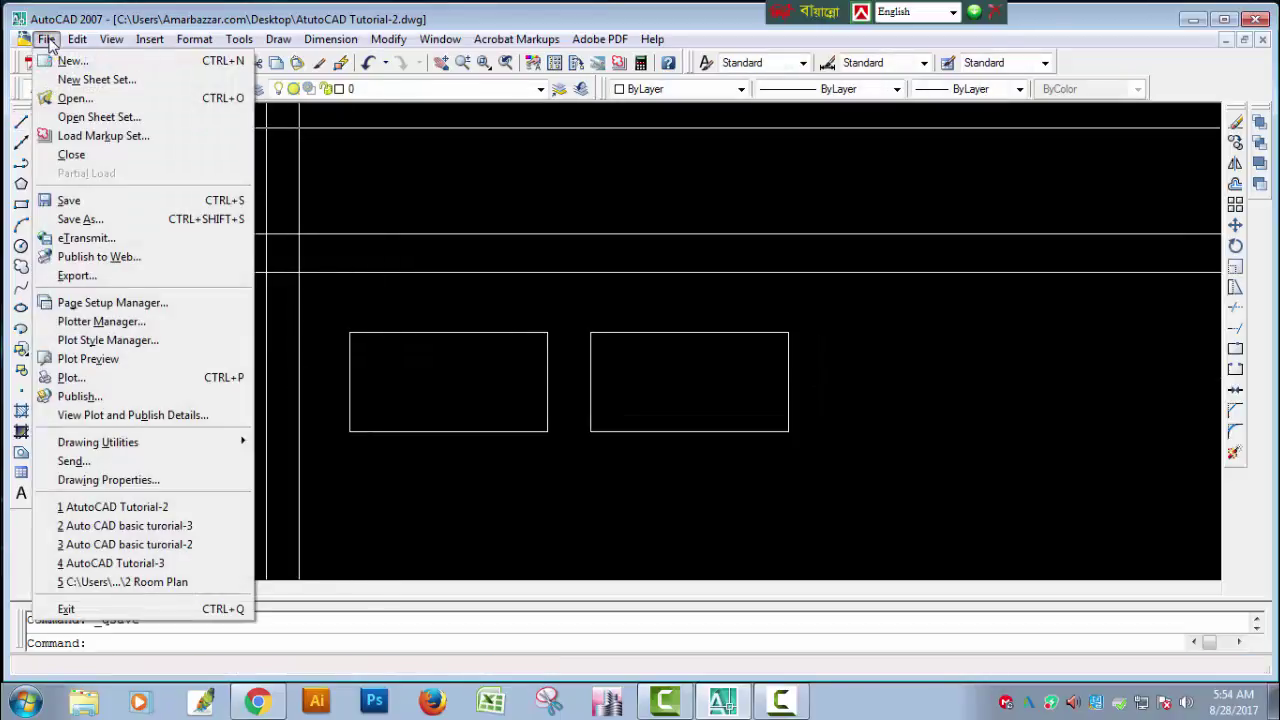
left_click(80, 219)
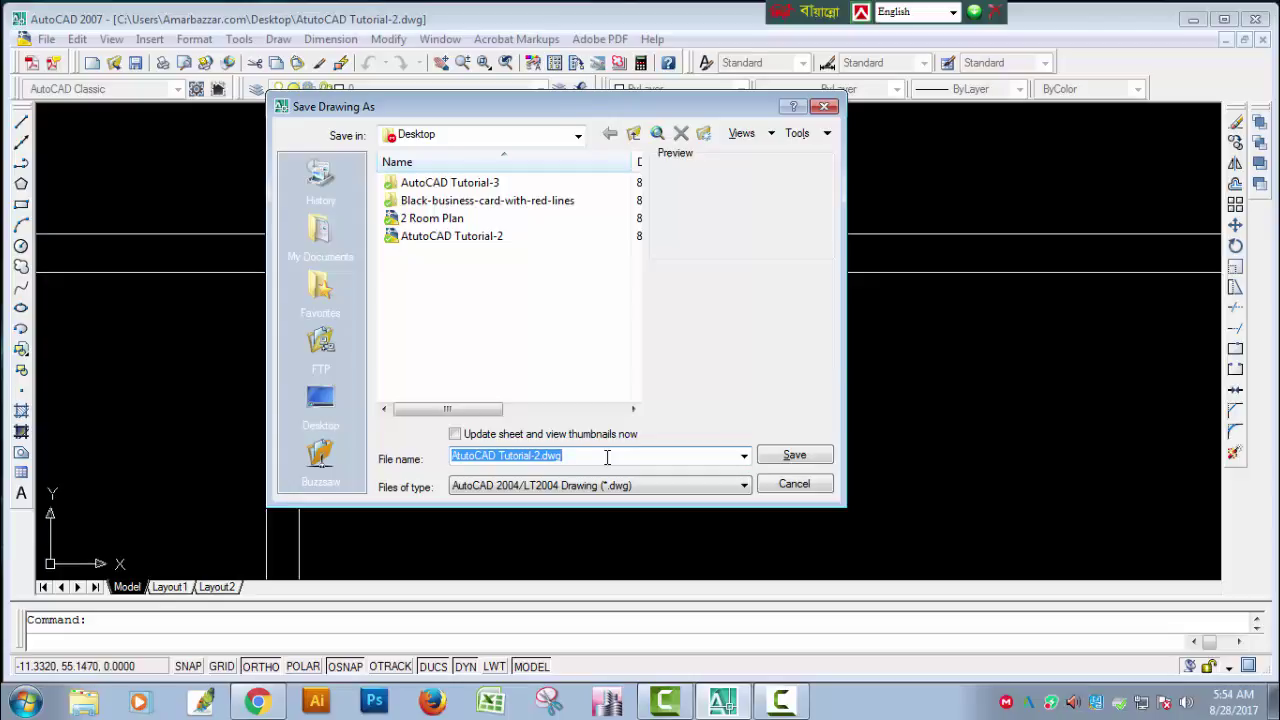
left_click(321, 398)
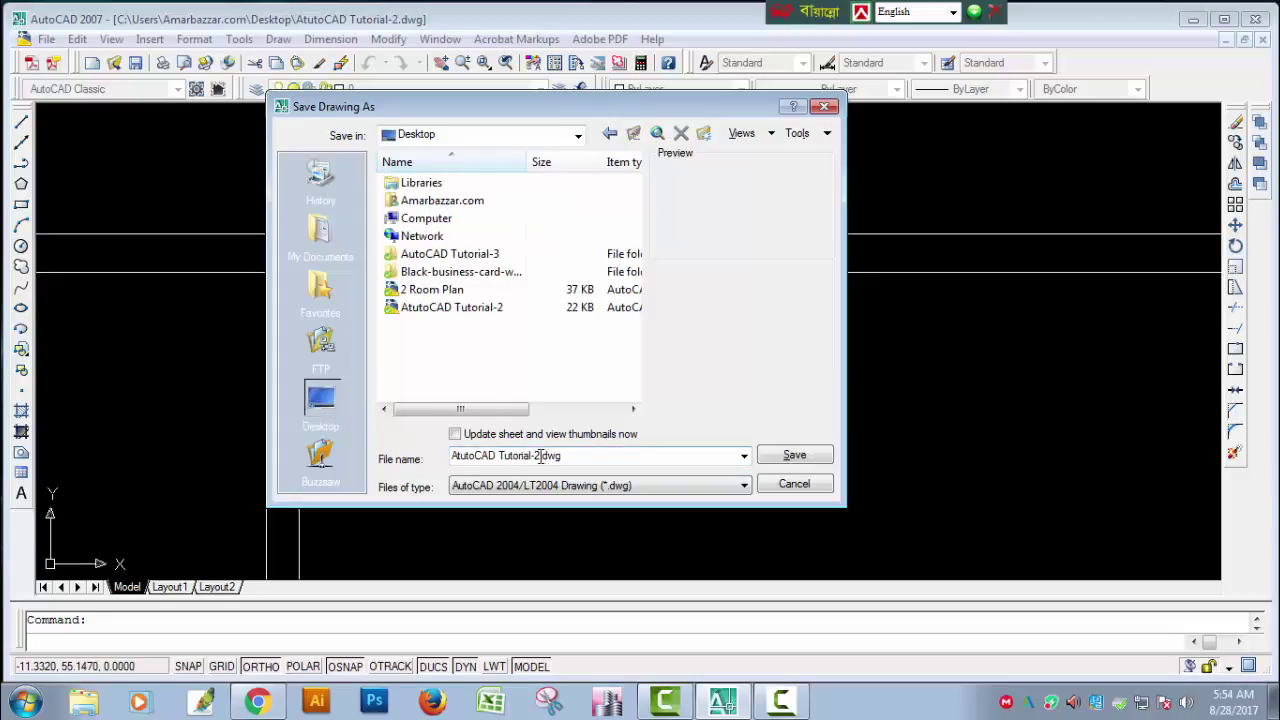
triple_click(544, 456)
left_click(537, 456)
key("BackSpace")
type("3")
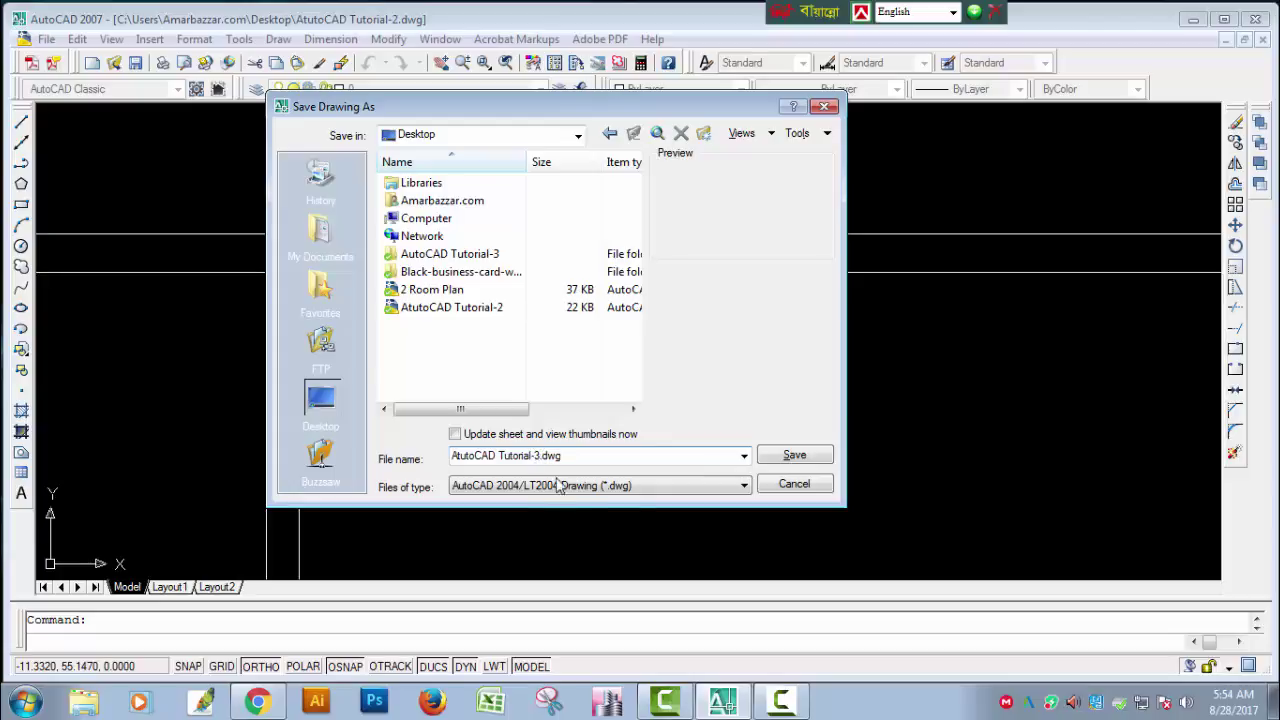
- Keep the AutoCAD 2004/LT2004 Drawing file type and save the copy
left_click(628, 485)
left_click(630, 486)
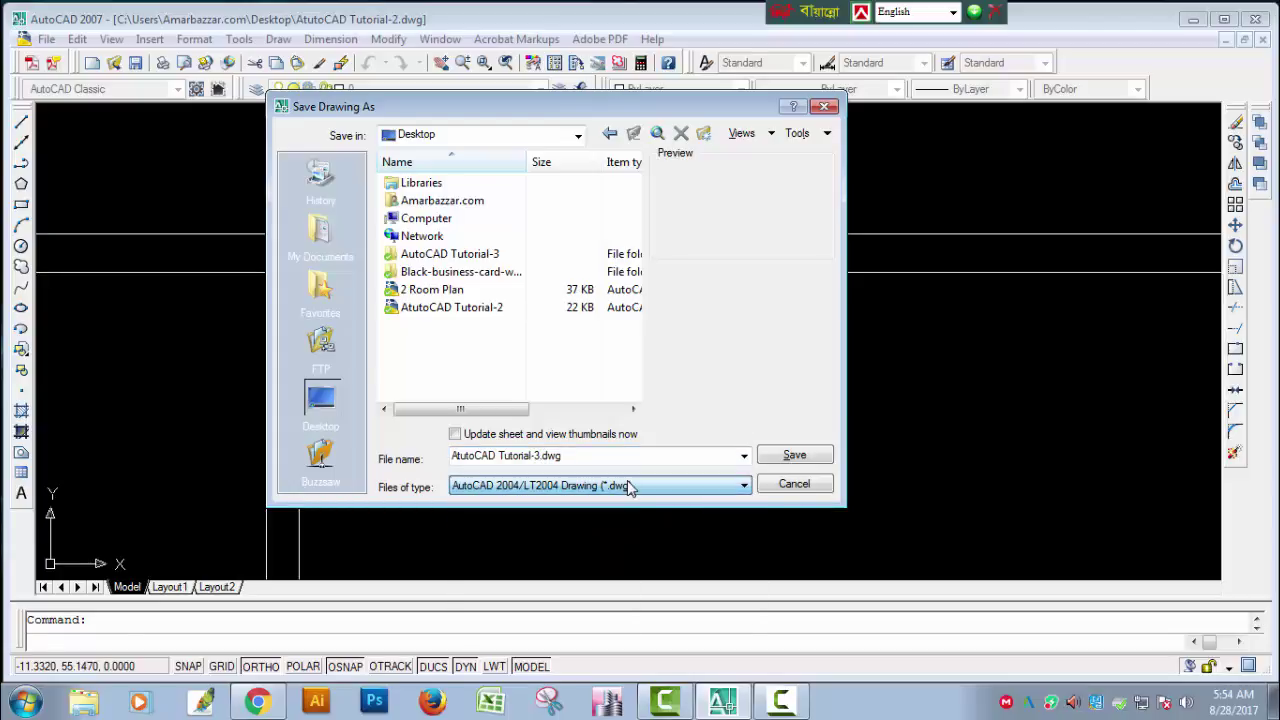
left_click(640, 487)
left_click(641, 489)
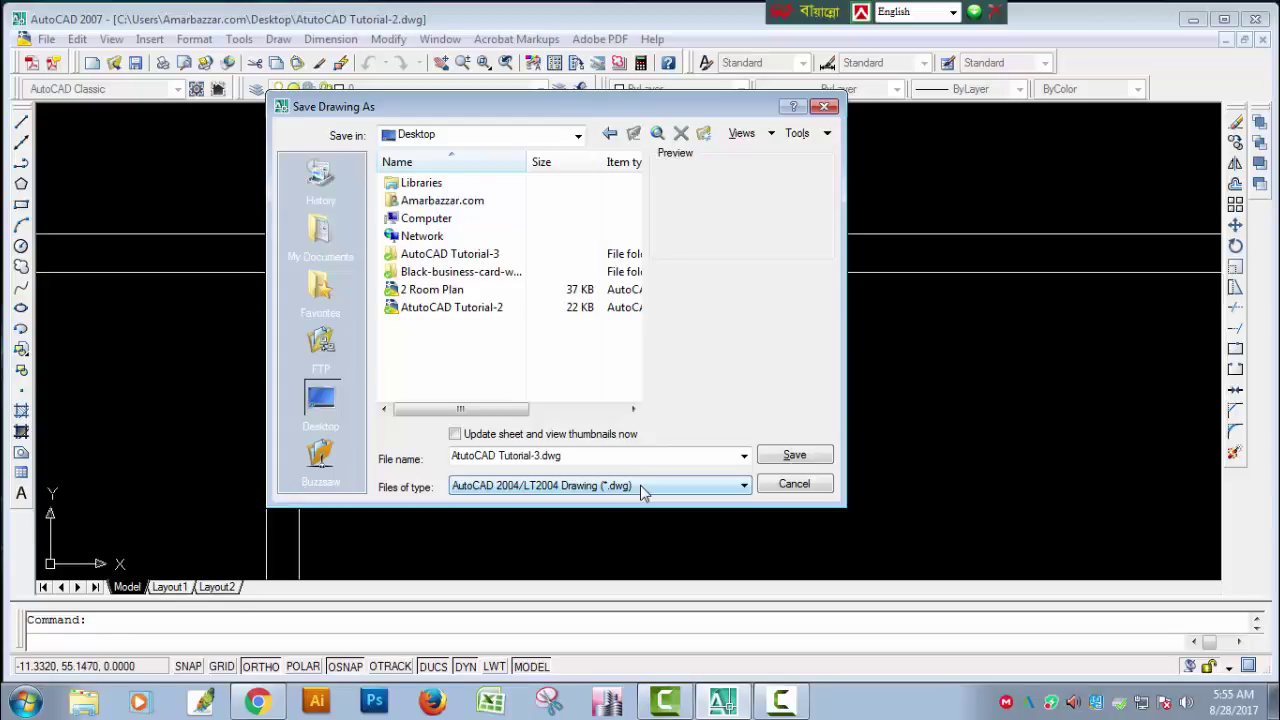
left_click(642, 487)
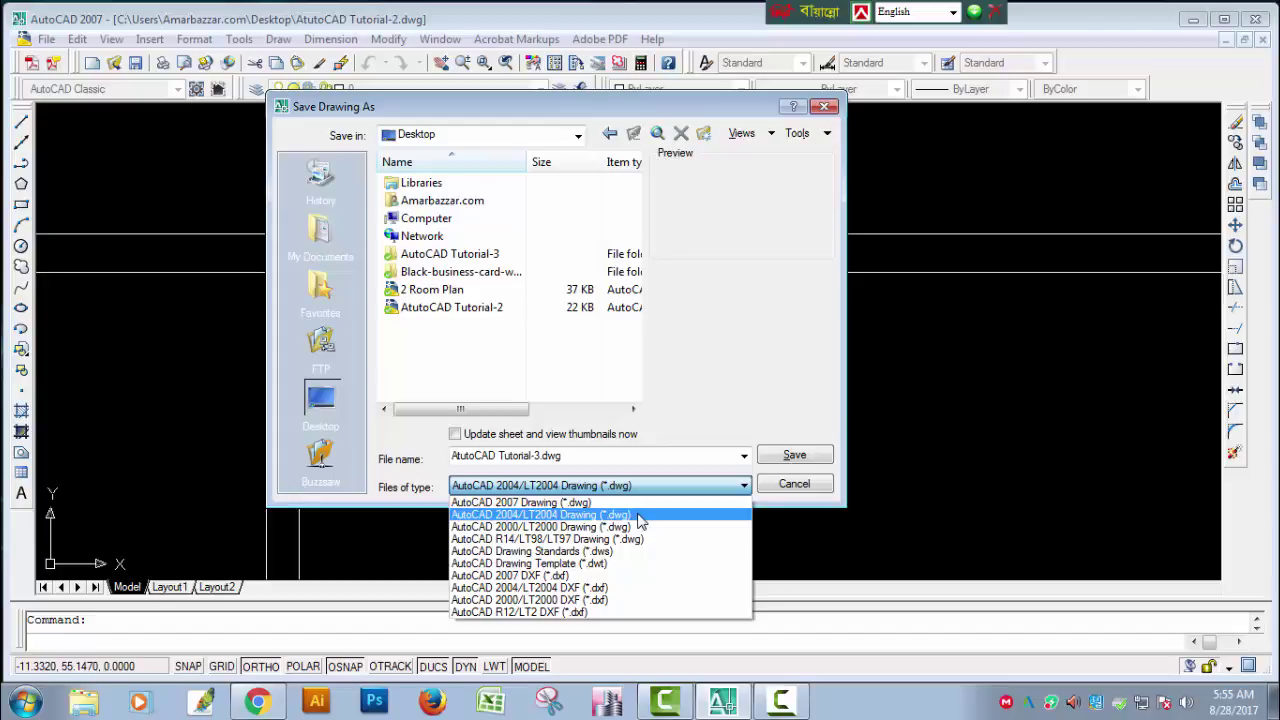
left_click(610, 515)
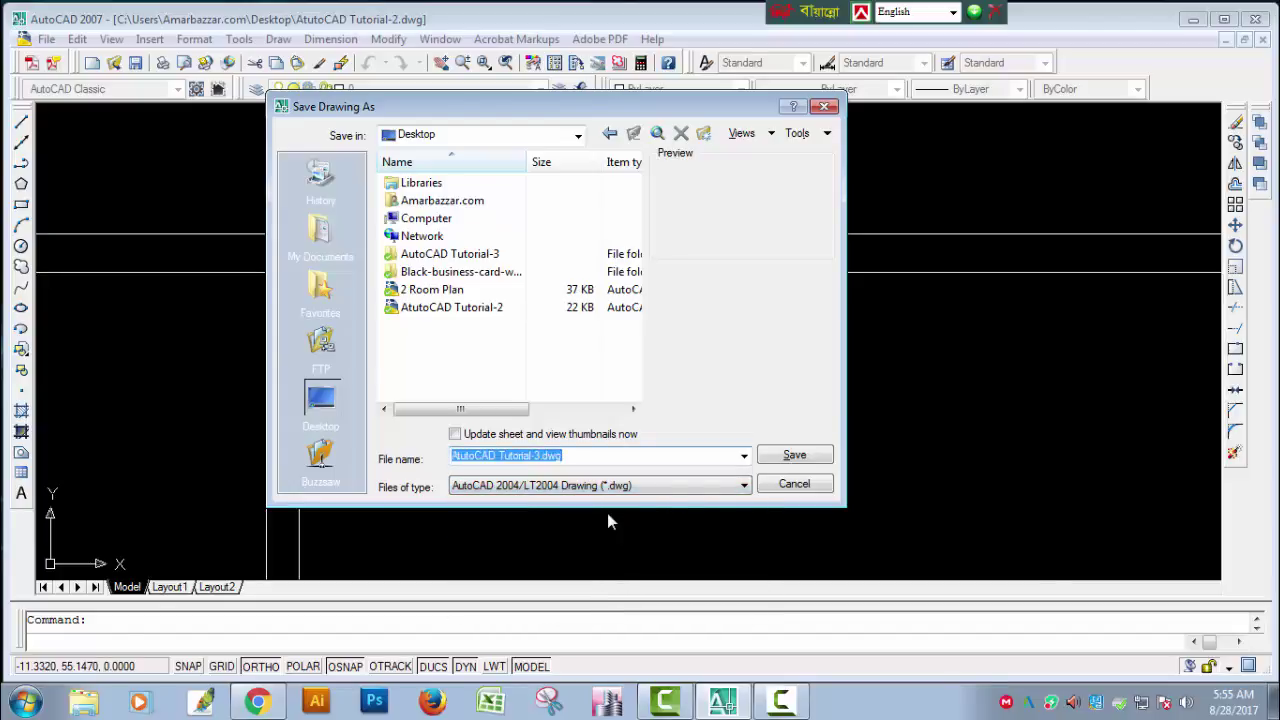
left_click(797, 458)
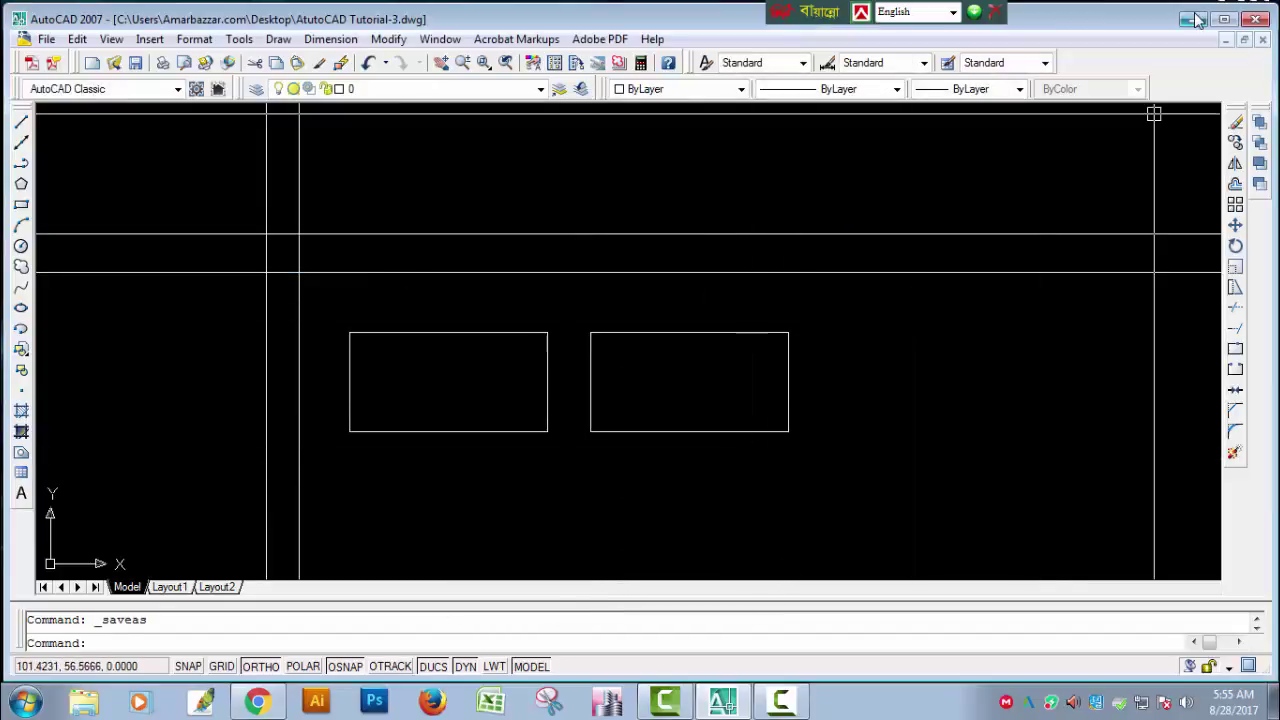
key("super+d")
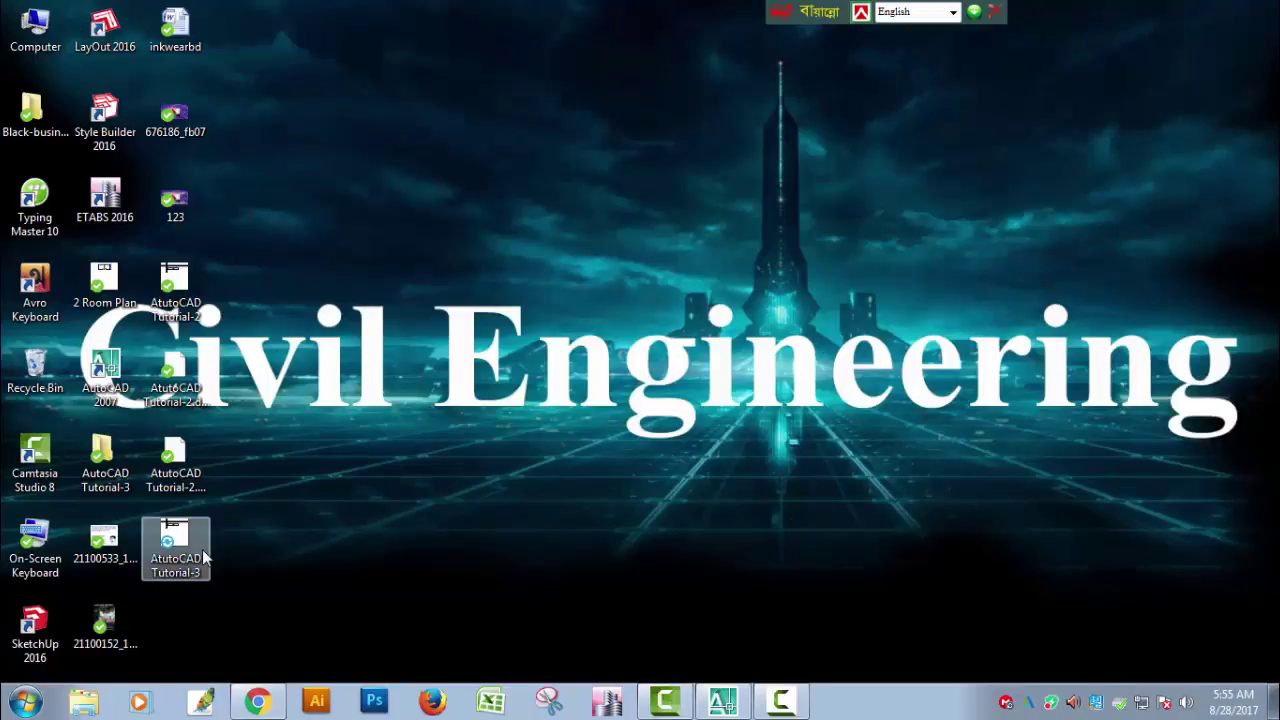
left_click_drag(201, 557, 195, 557)
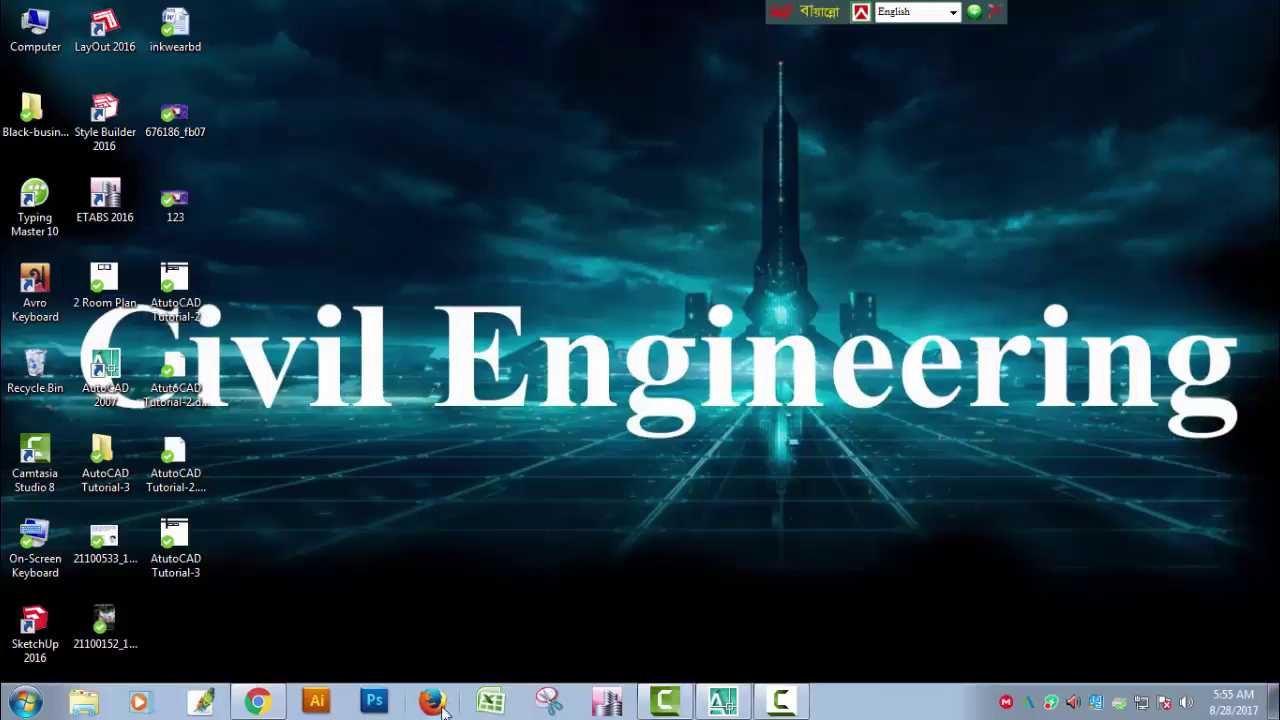
left_click(723, 700)
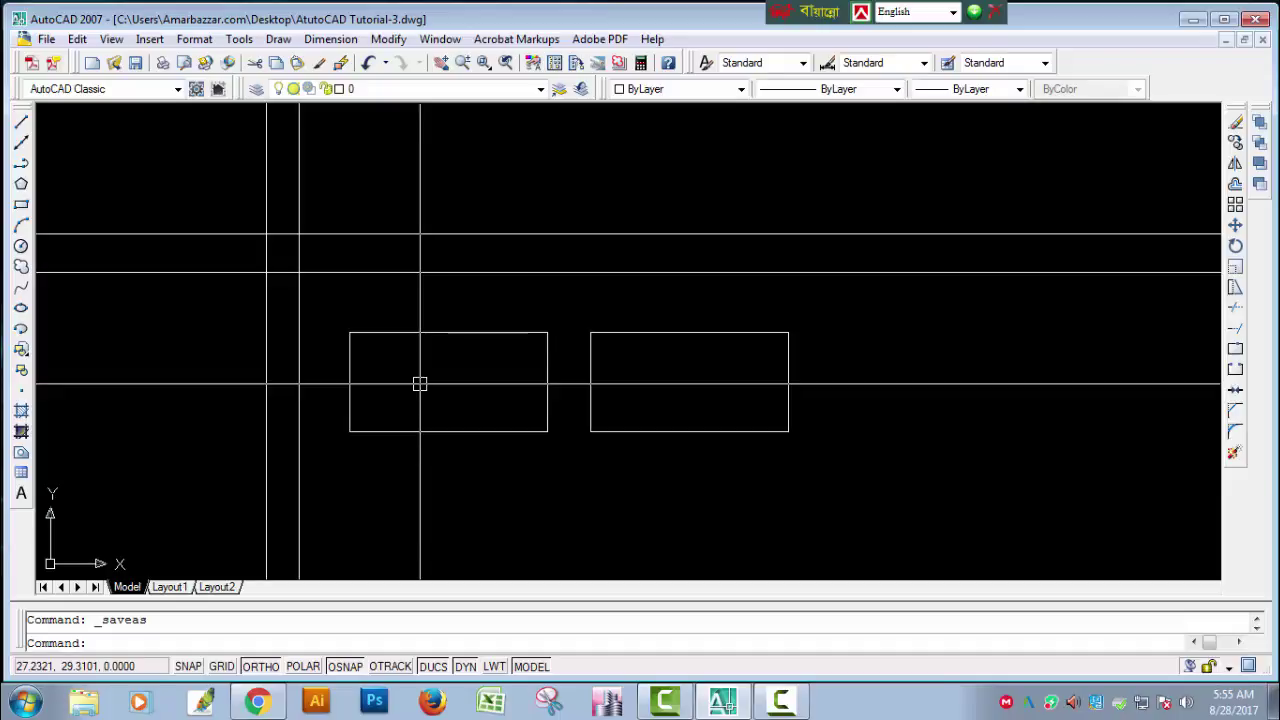
- Open Options from the Tools menu and close it without changes
left_click(241, 39)
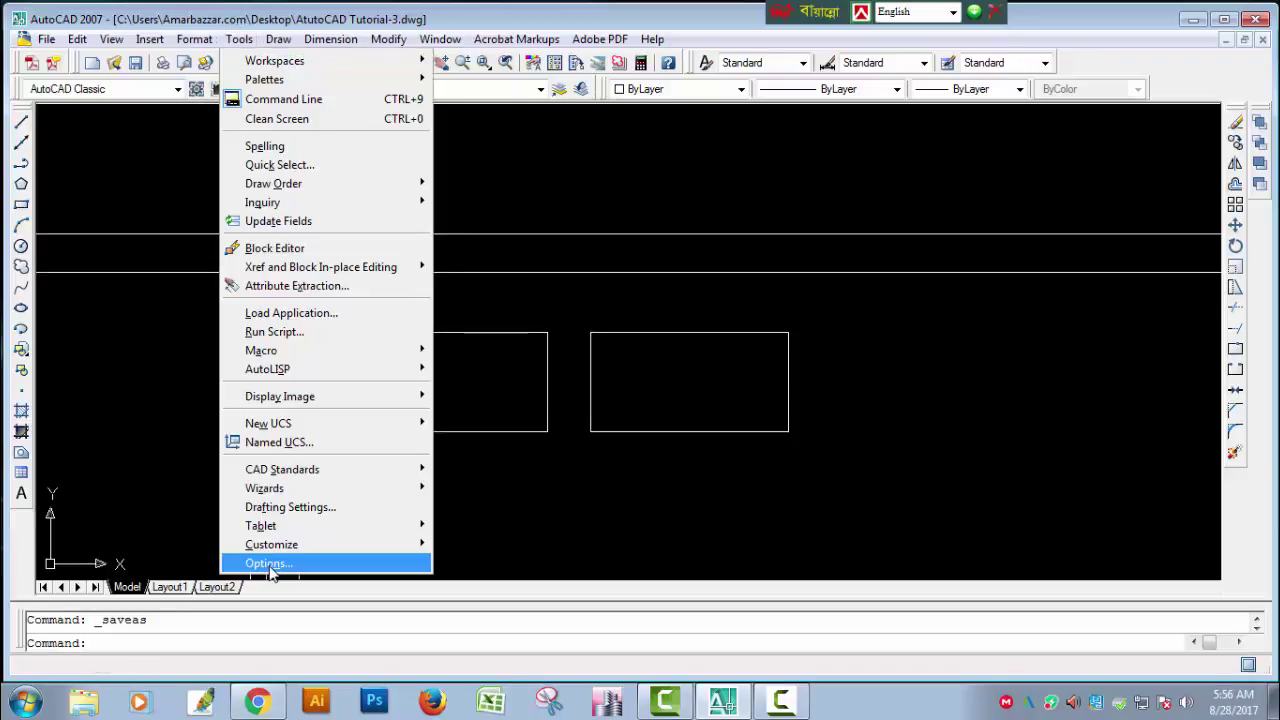
left_click(268, 564)
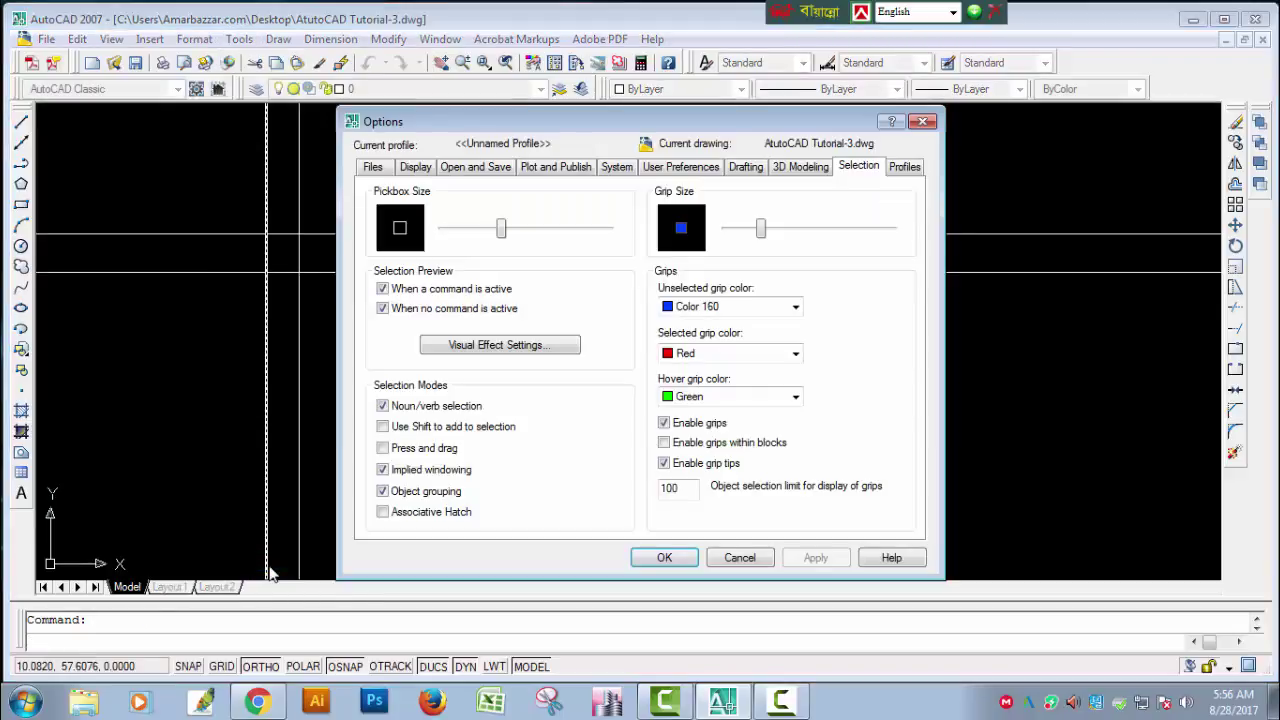
left_click(922, 121)
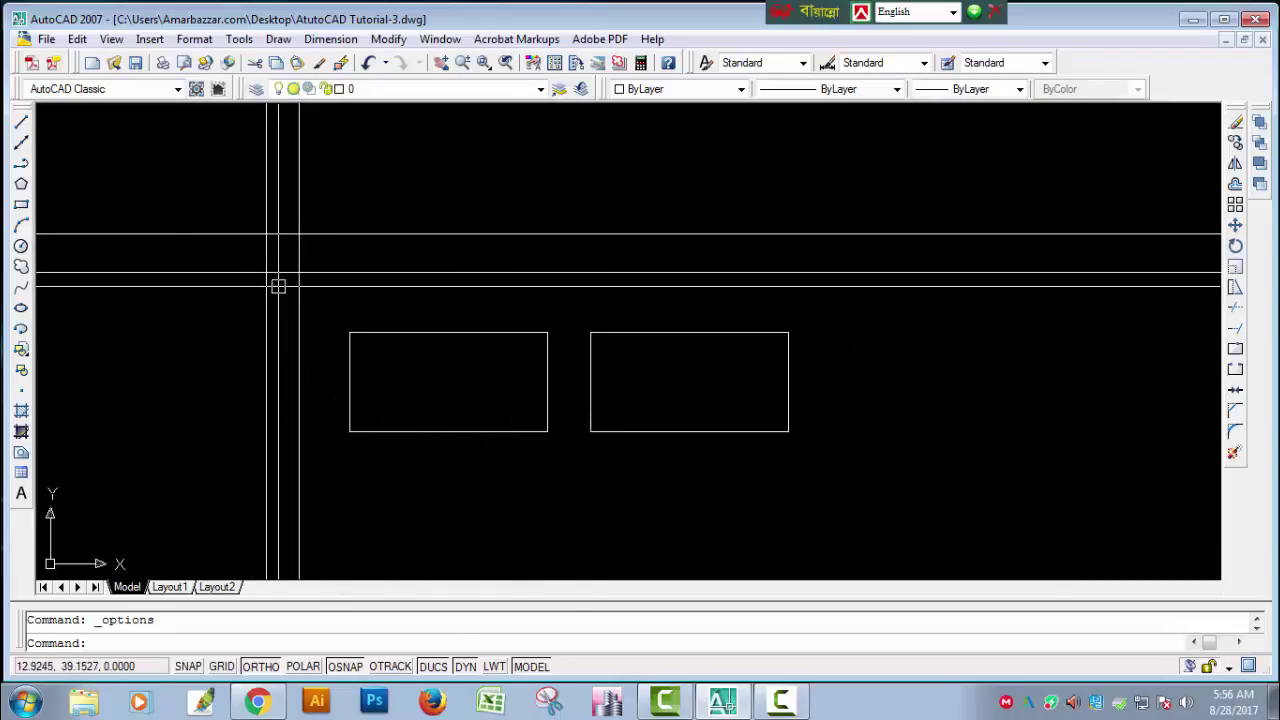
left_click(240, 42)
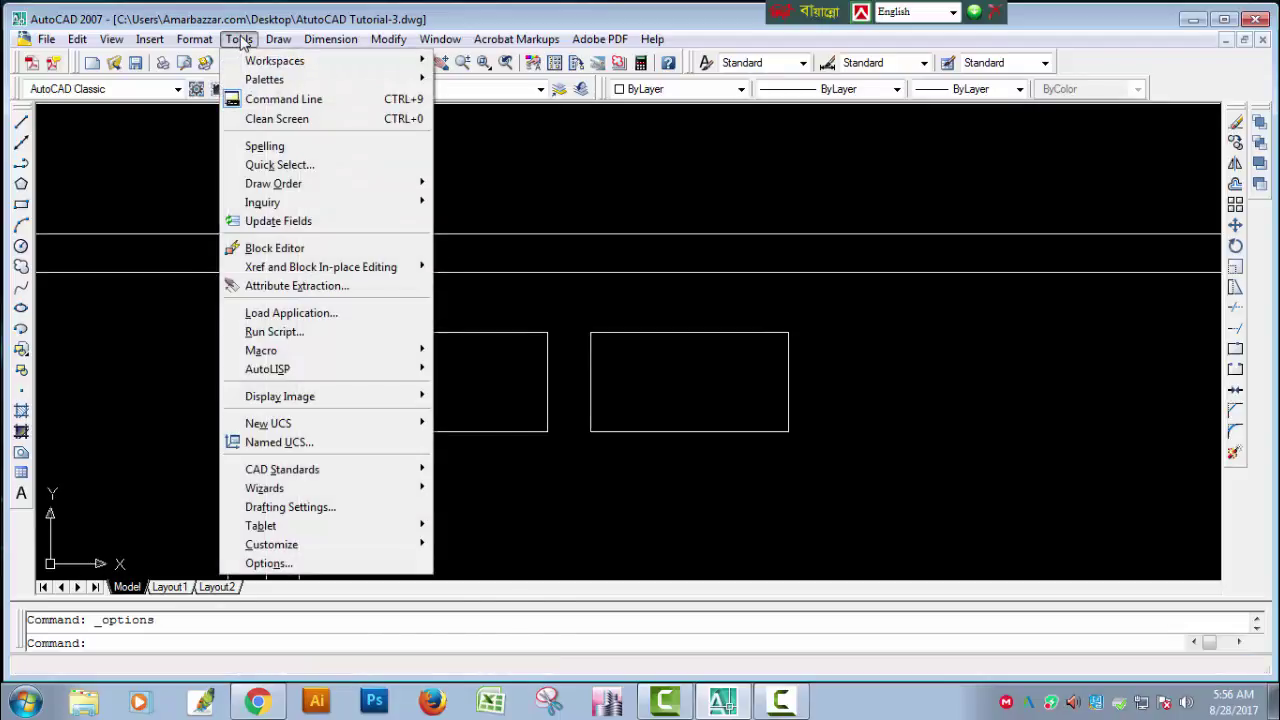
left_click(240, 42)
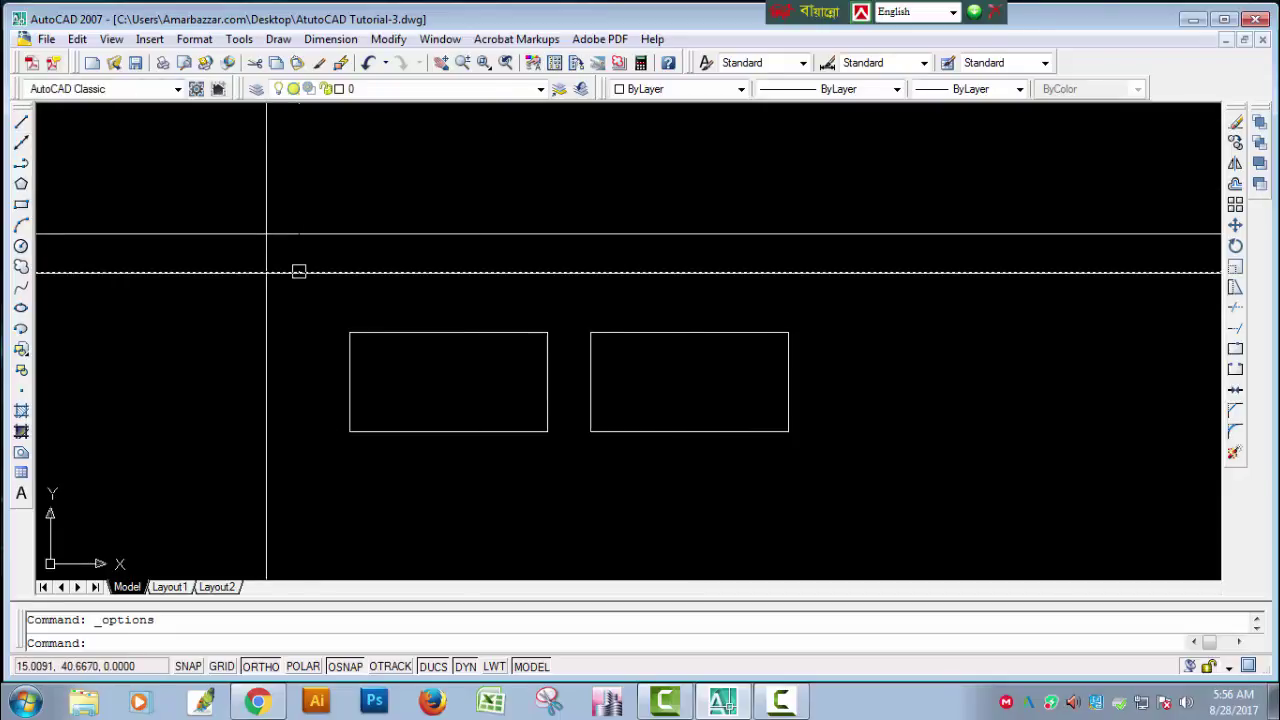
left_click(298, 271)
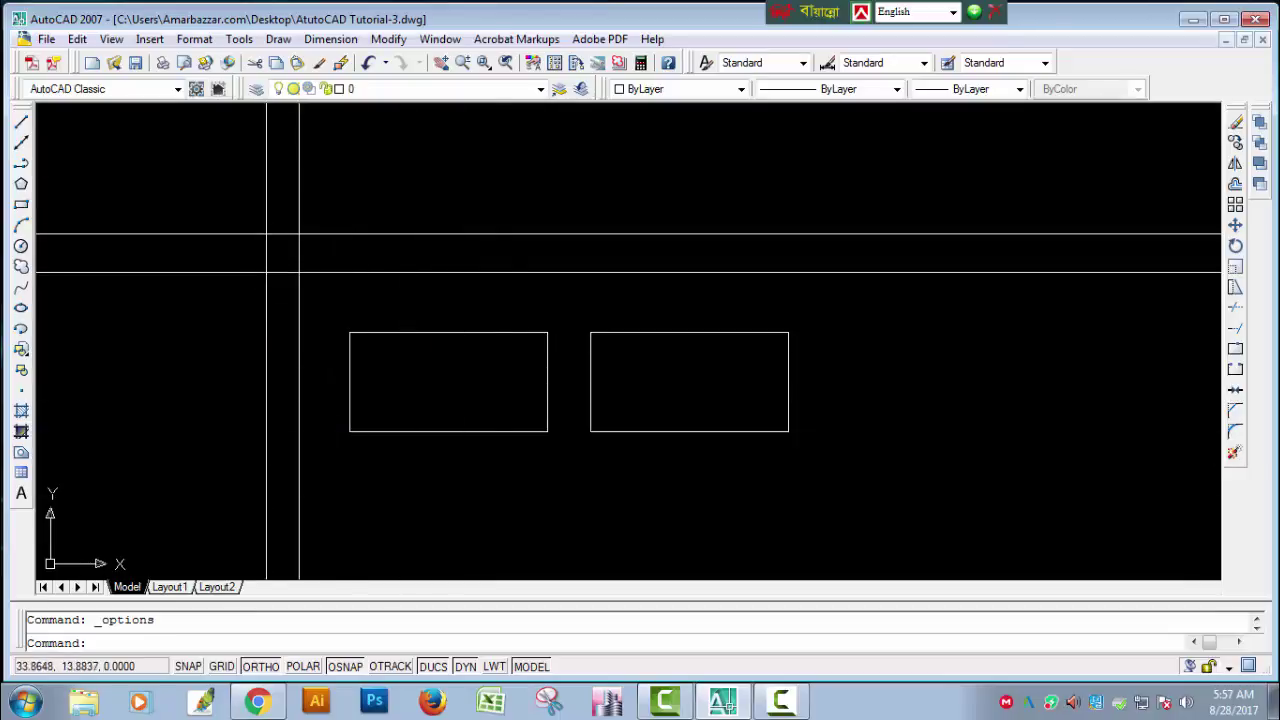
type("opt")
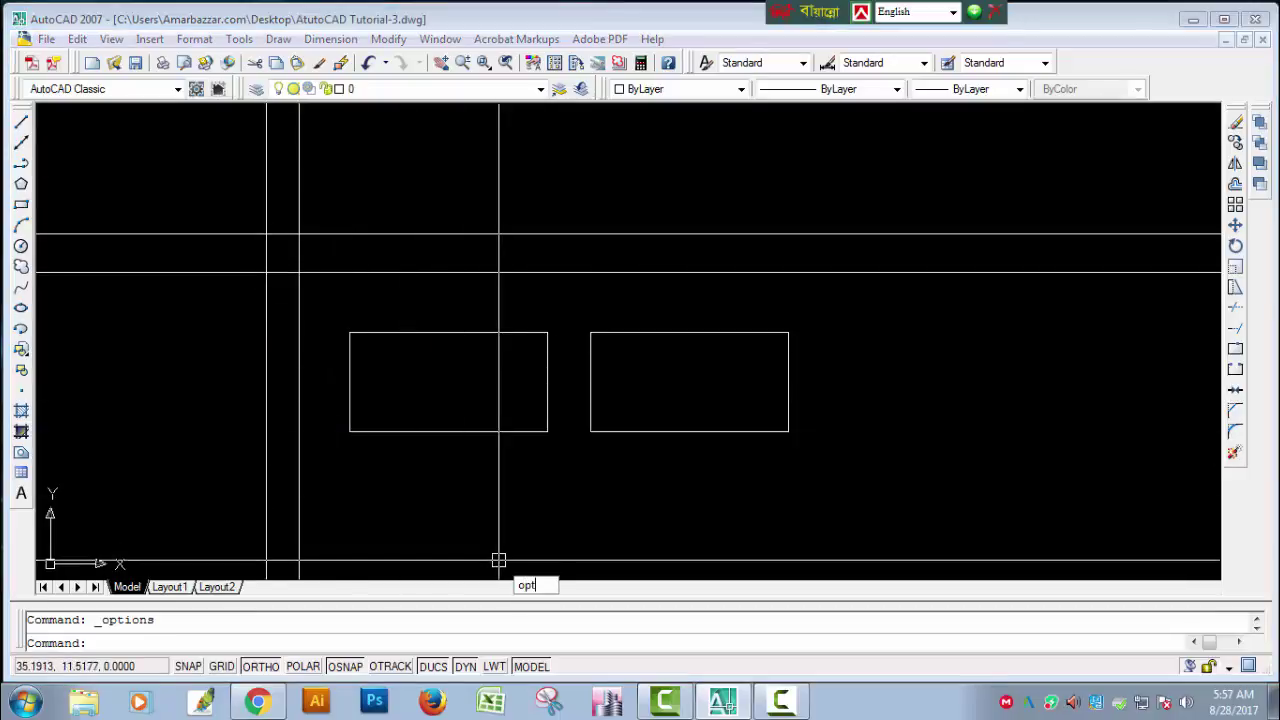
type("i")
type("ons")
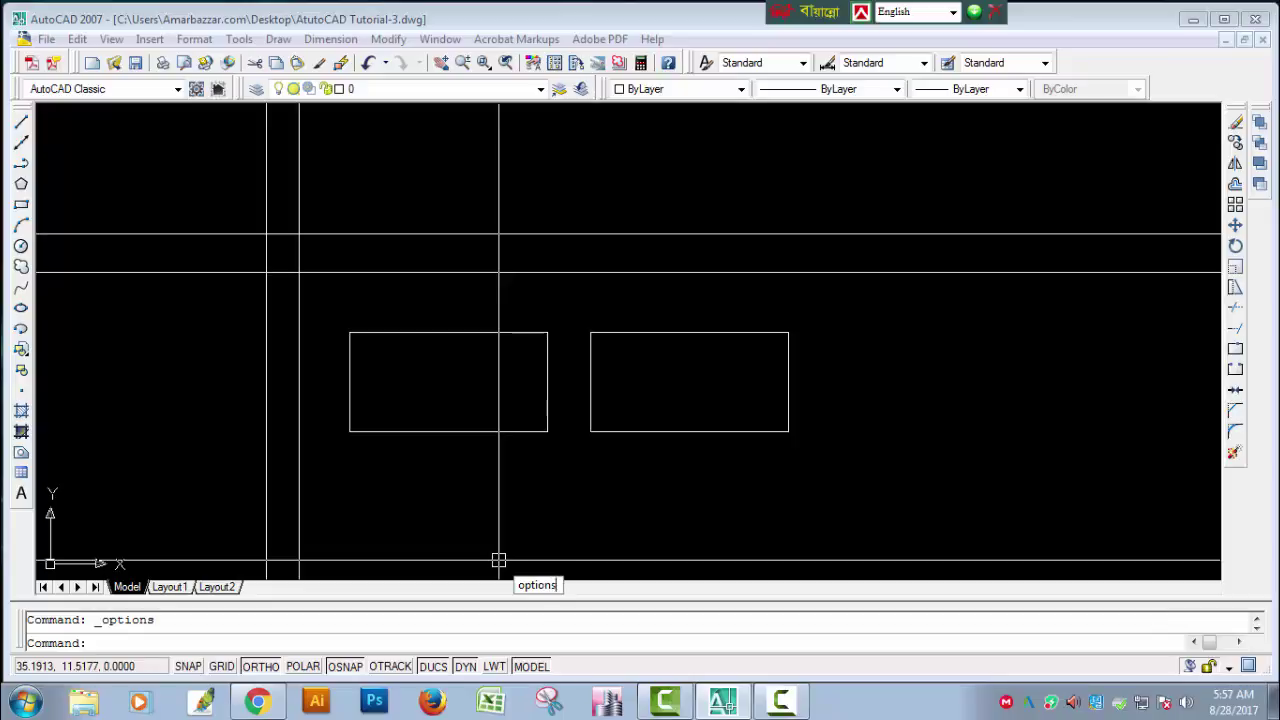
key("Return")
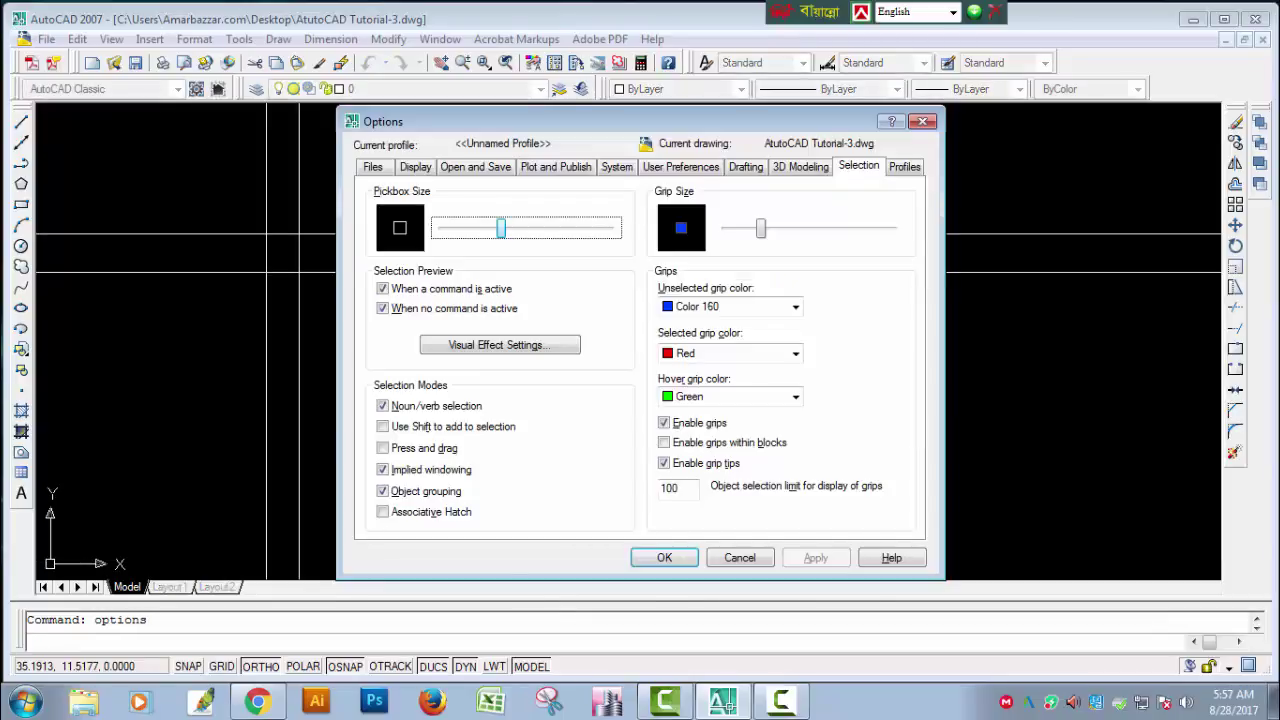
left_click(418, 168)
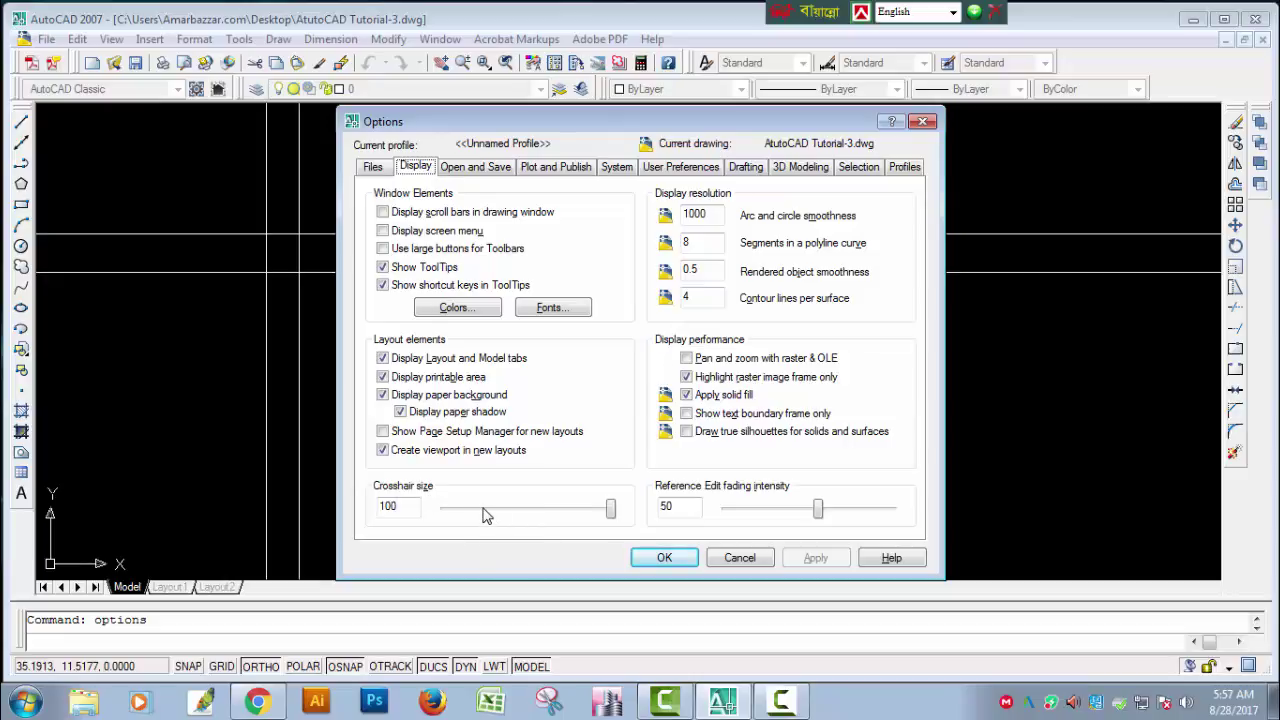
left_click(458, 512)
left_click(458, 512)
left_click(457, 512)
left_click(458, 512)
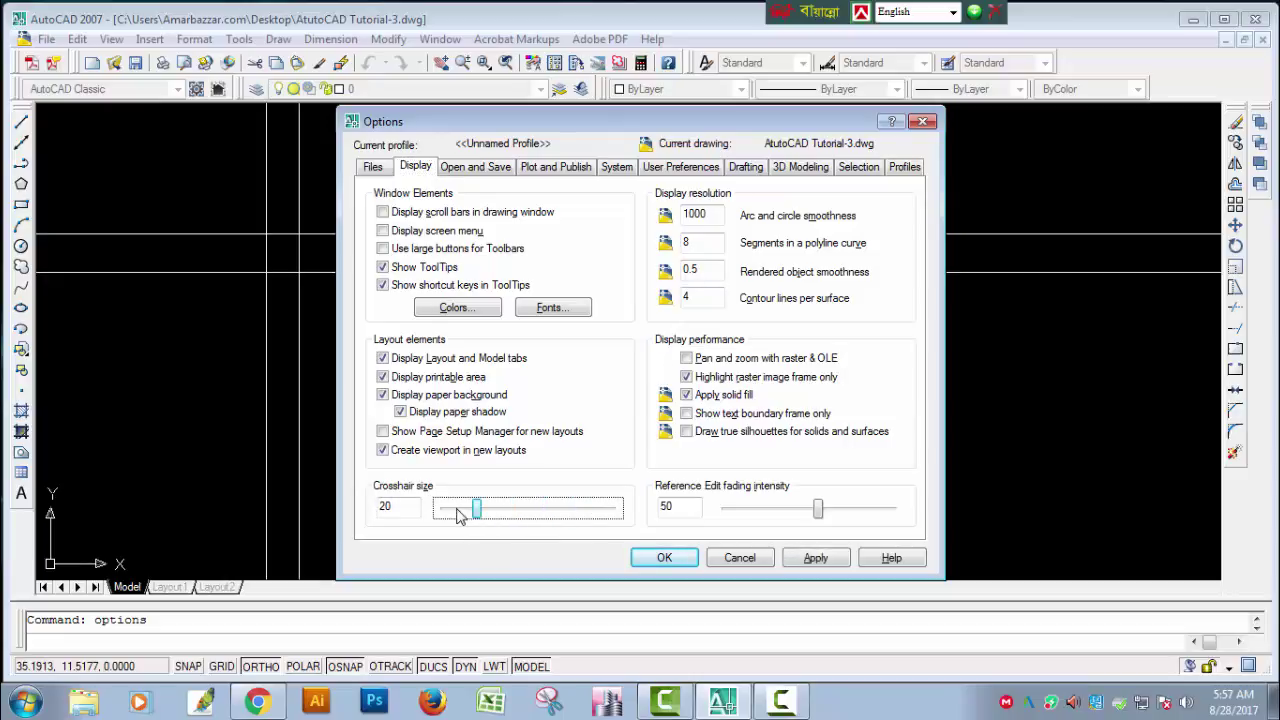
left_click(460, 512)
left_click(467, 512)
left_click(664, 557)
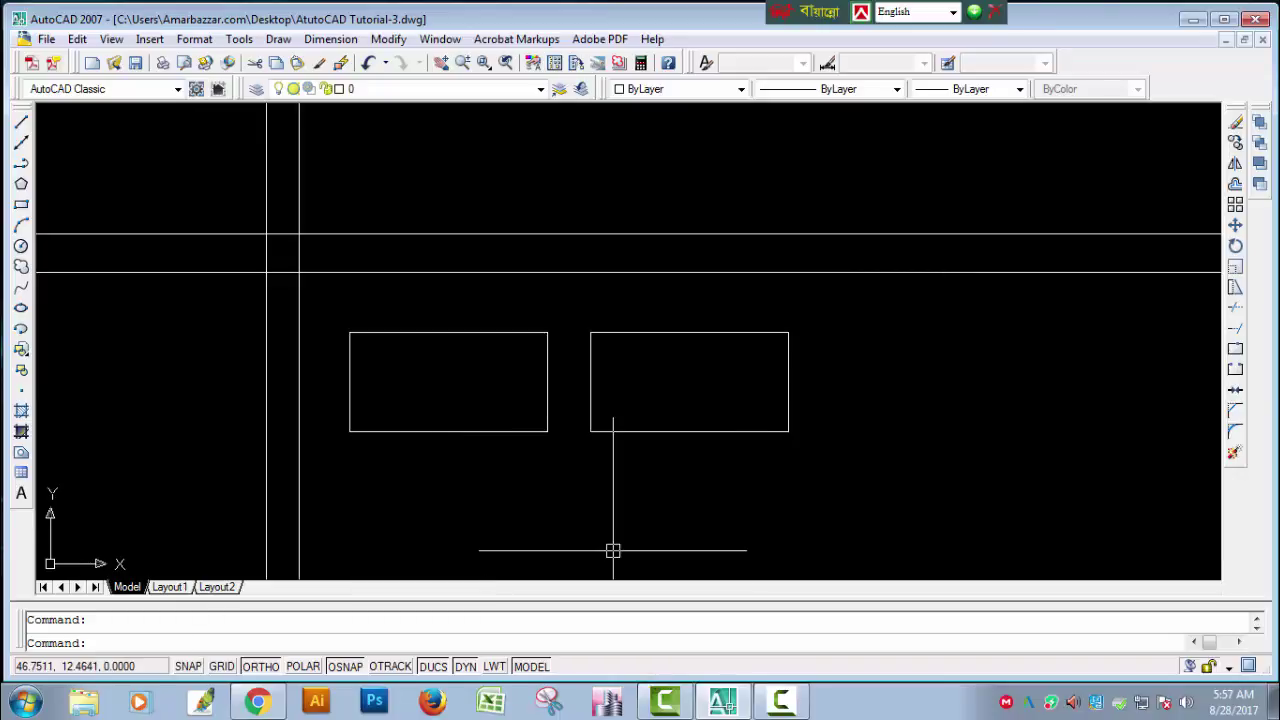
type("op")
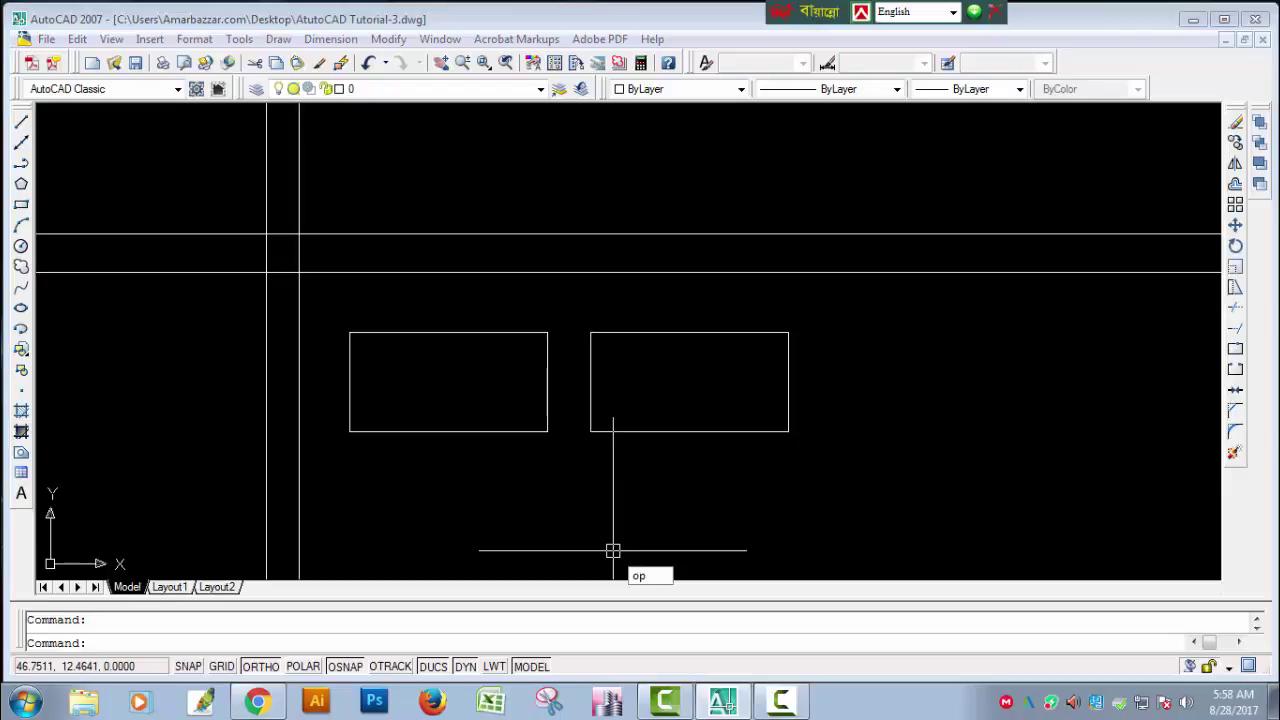
key("Return")
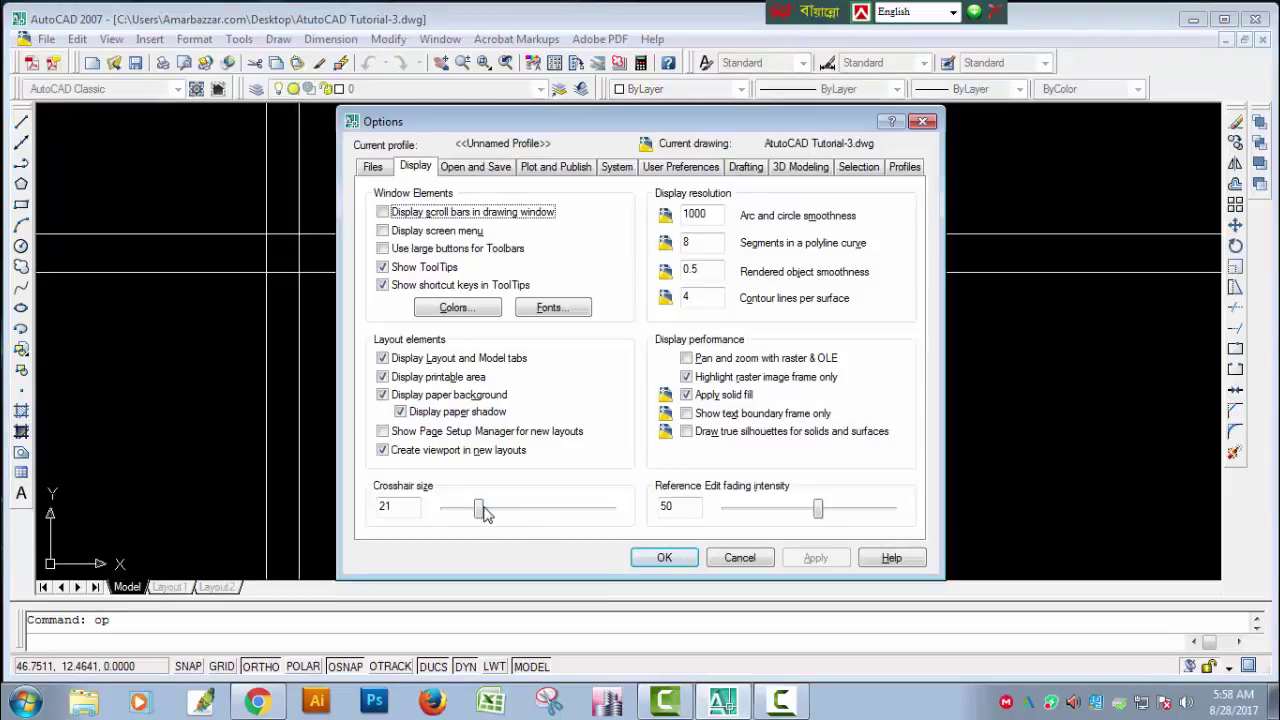
left_click_drag(484, 513, 630, 515)
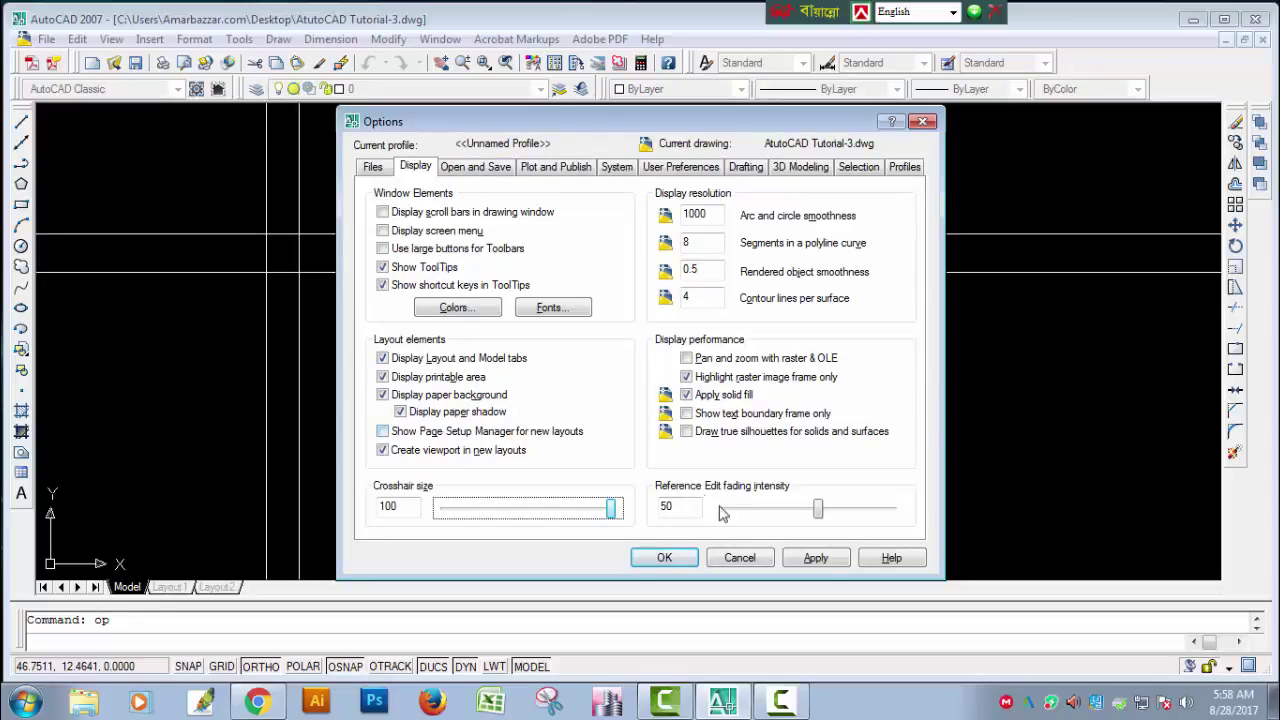
left_click(811, 557)
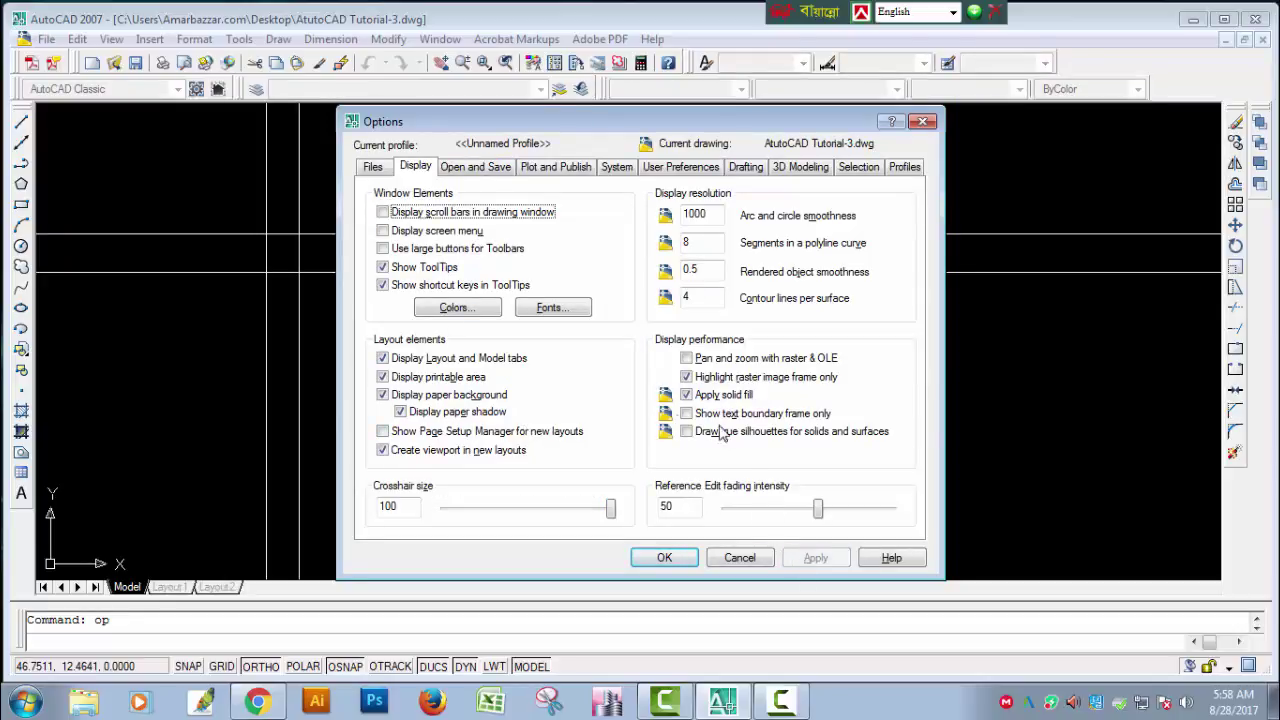
left_click(674, 562)
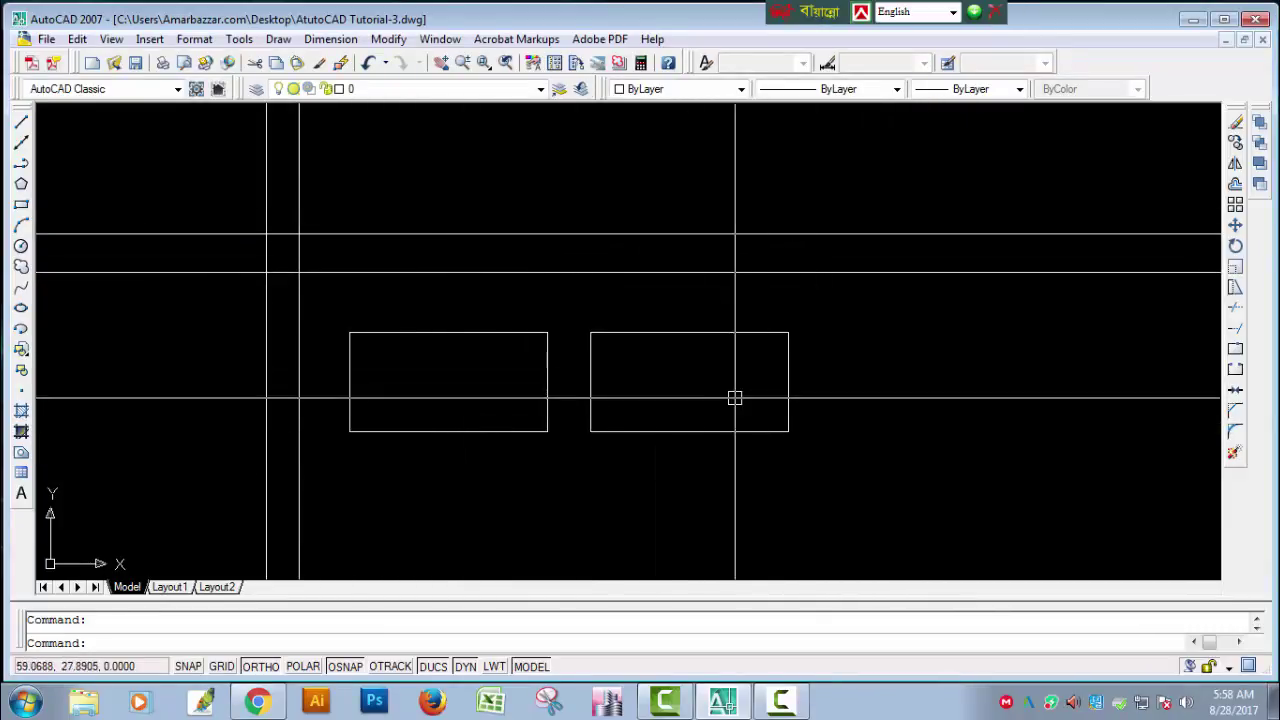
- Select the right rectangle and open Options (OP) at the Open and Save tab
left_click(755, 430)
type("op")
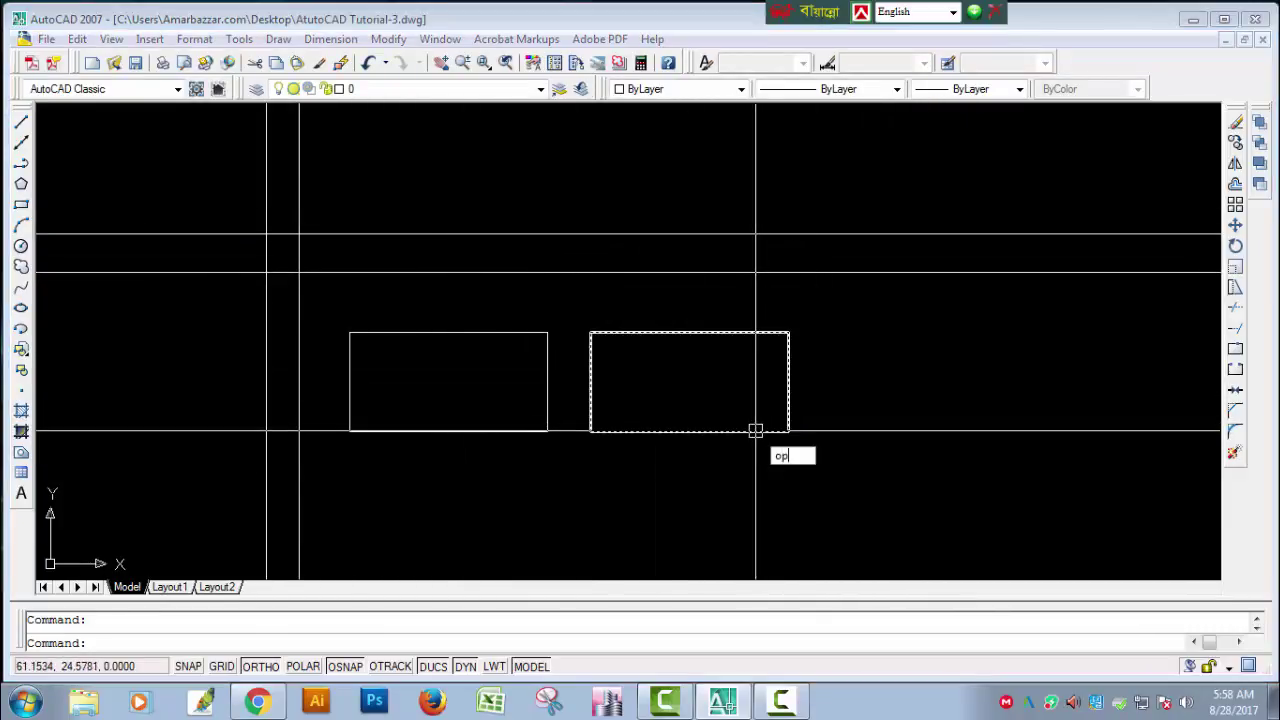
key("Return")
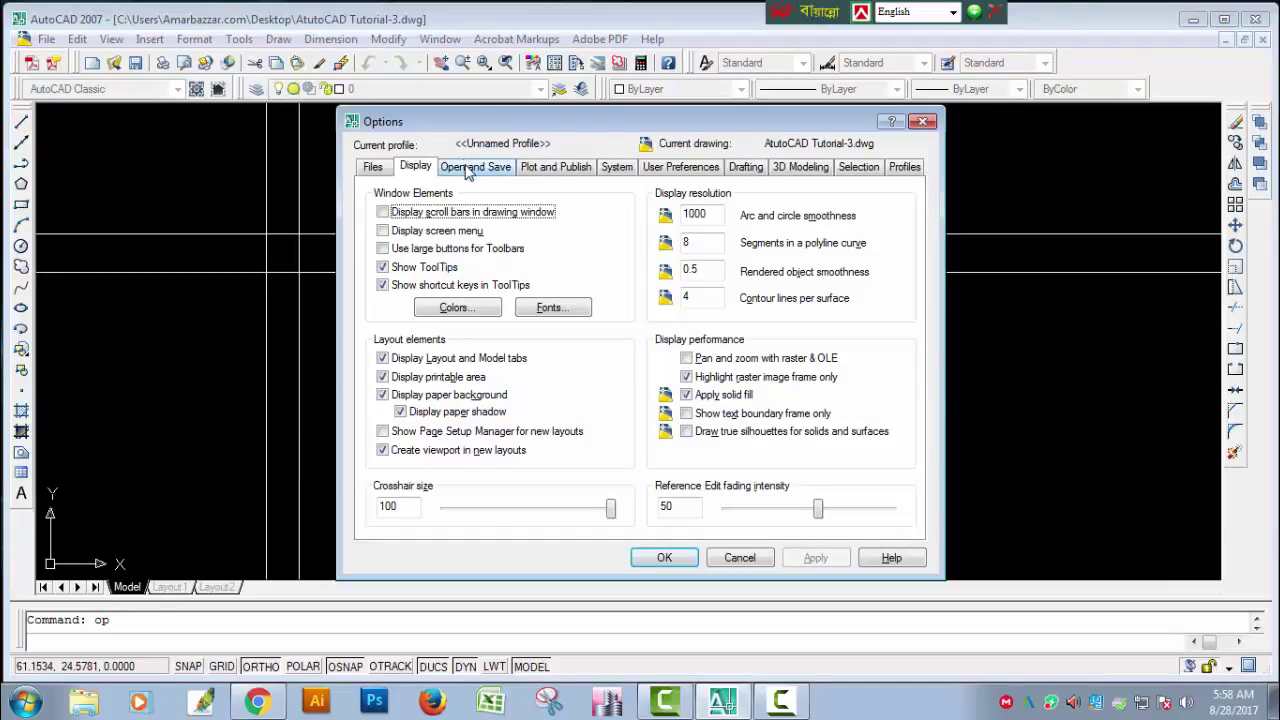
left_click(467, 170)
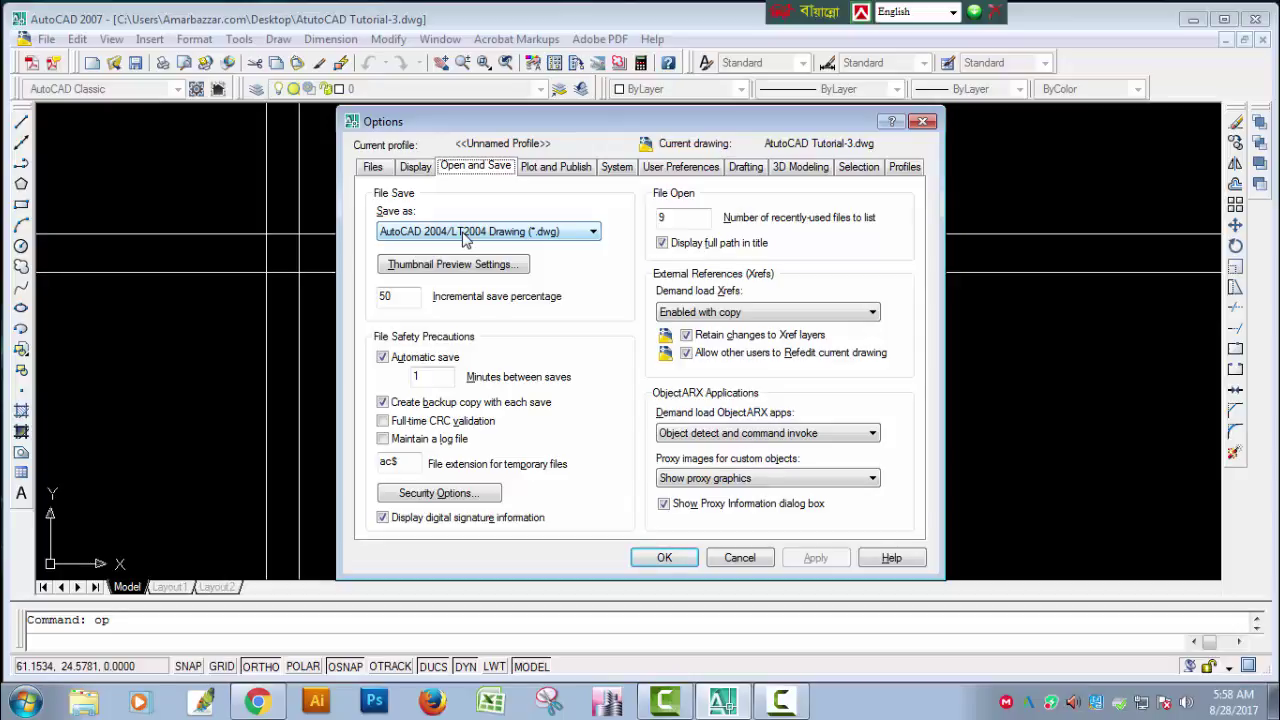
- Try AutoCAD 2007 Drawing as the save format, then revert to AutoCAD 2004/LT2004 Drawing
left_click(464, 236)
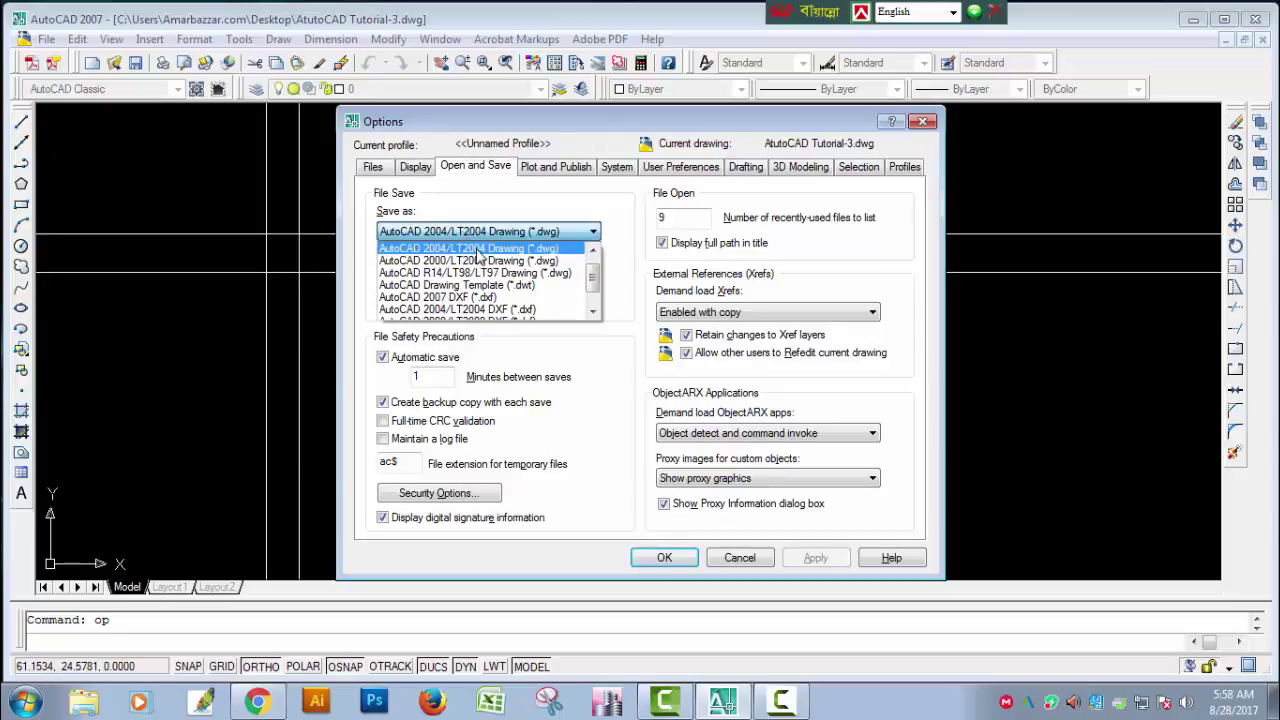
left_click(492, 240)
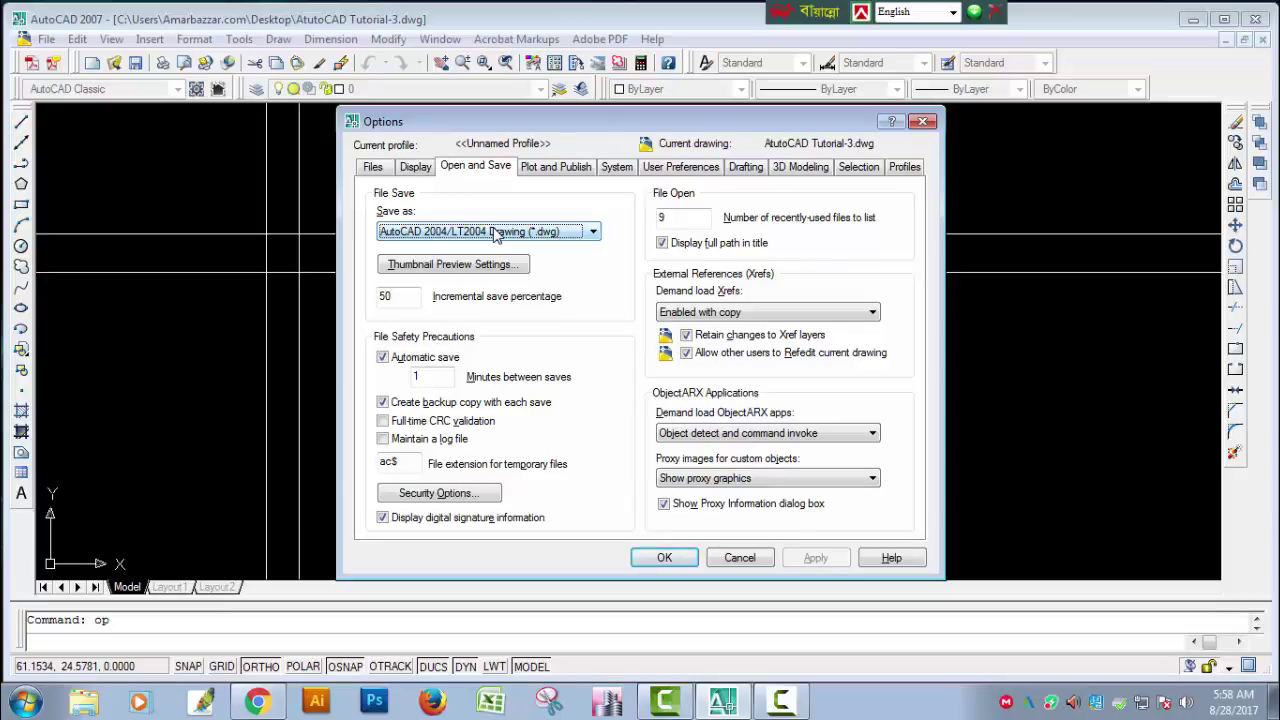
left_click(492, 232)
left_click(492, 232)
left_click(492, 232)
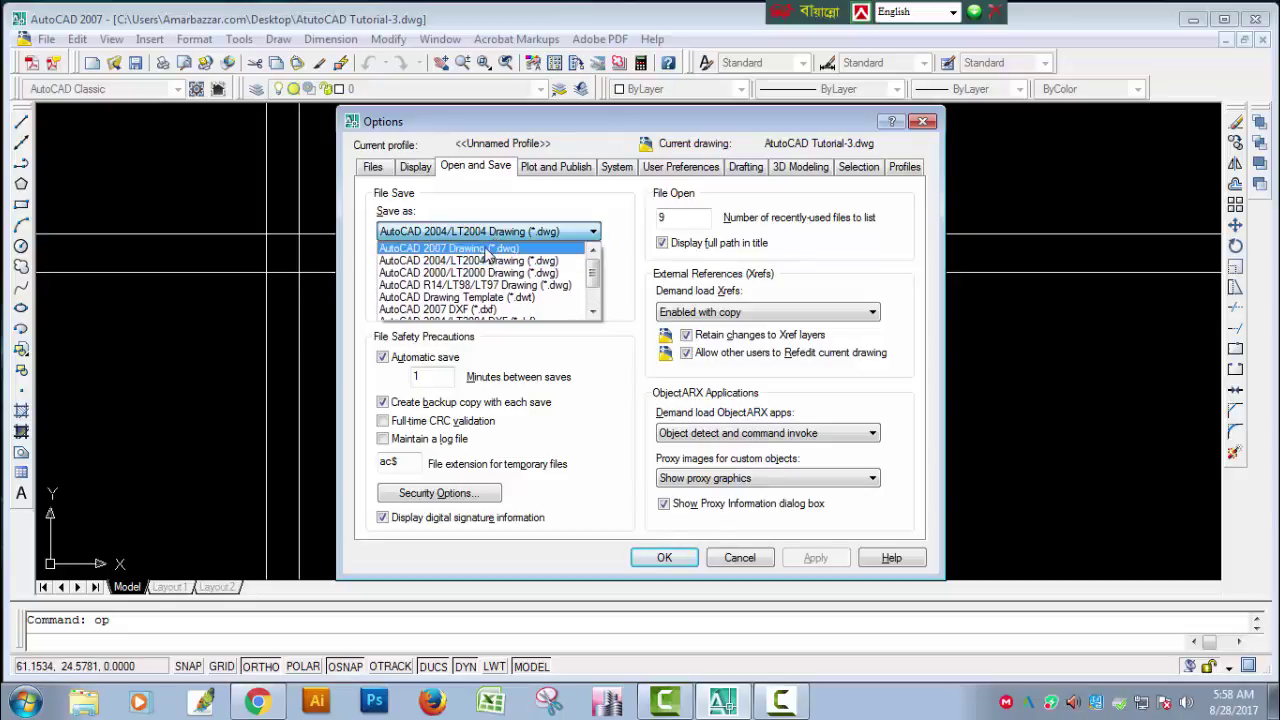
left_click(490, 248)
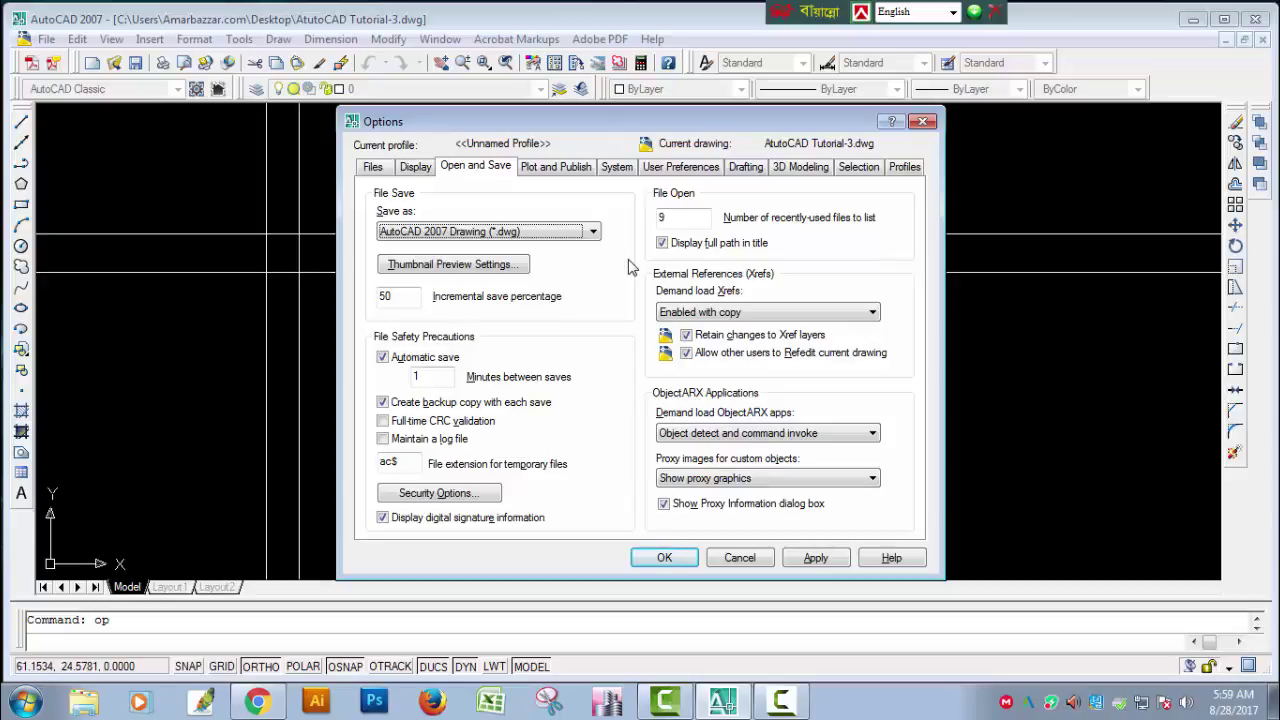
left_click(574, 236)
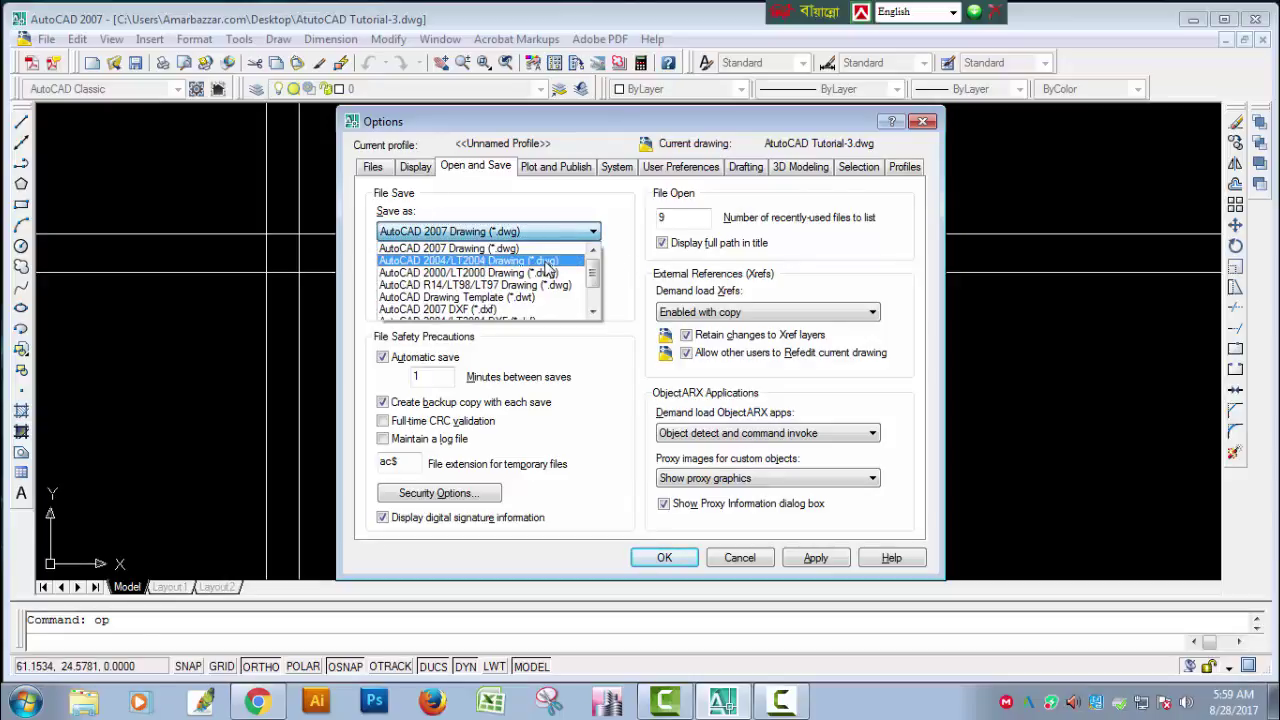
left_click(550, 262)
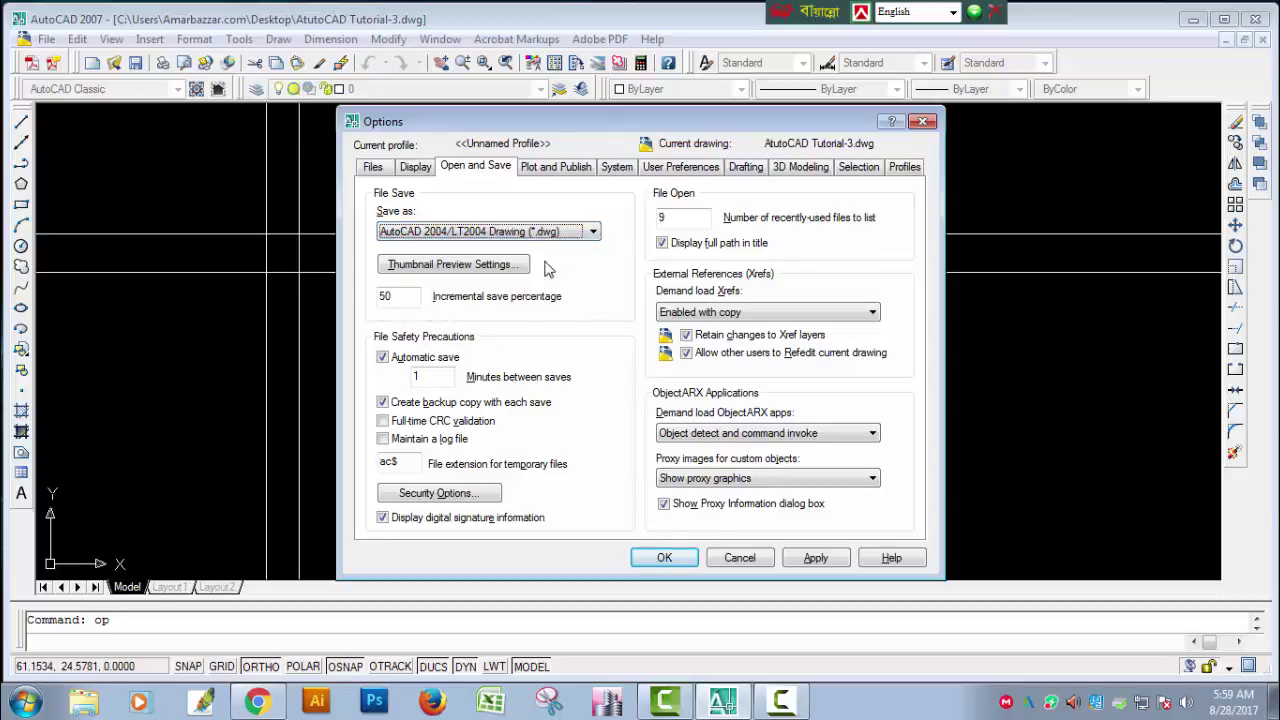
- Change minutes between automatic saves to 10, then back to 1
left_click(429, 378)
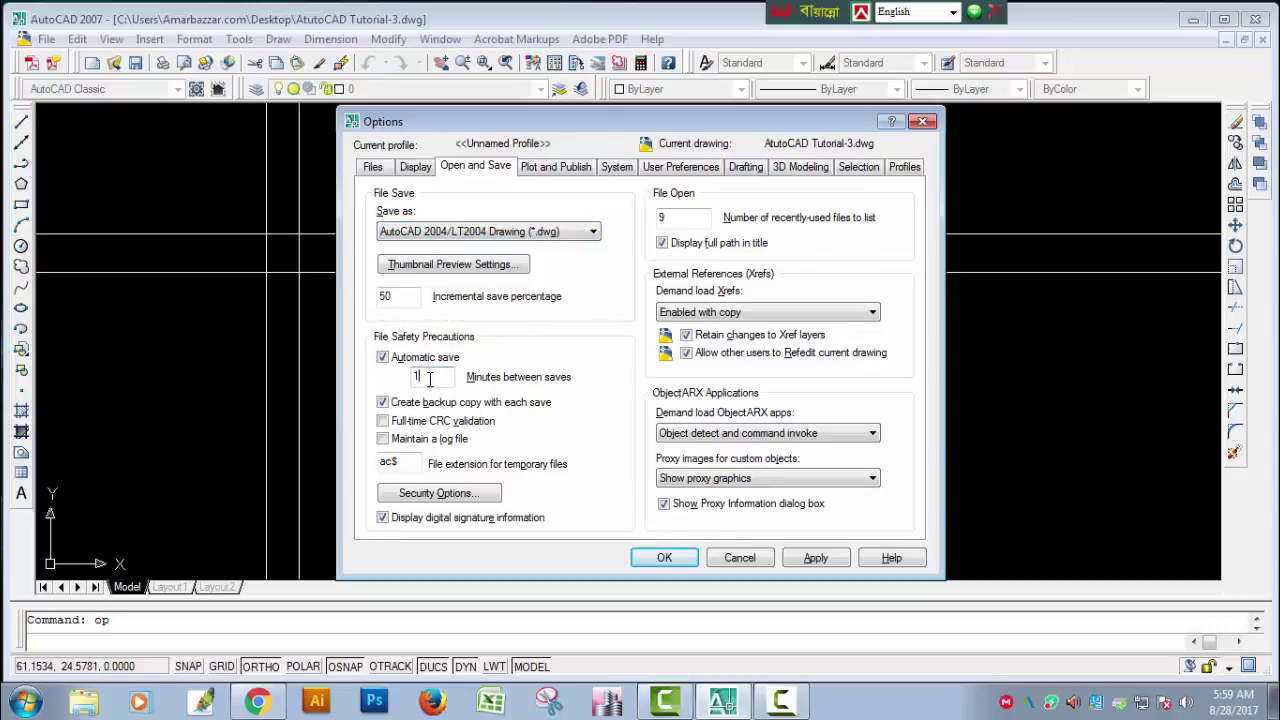
type("0")
left_click_drag(434, 377, 402, 376)
type("1")
- View the Selection tab, then apply the settings and close Options with OK
left_click(852, 170)
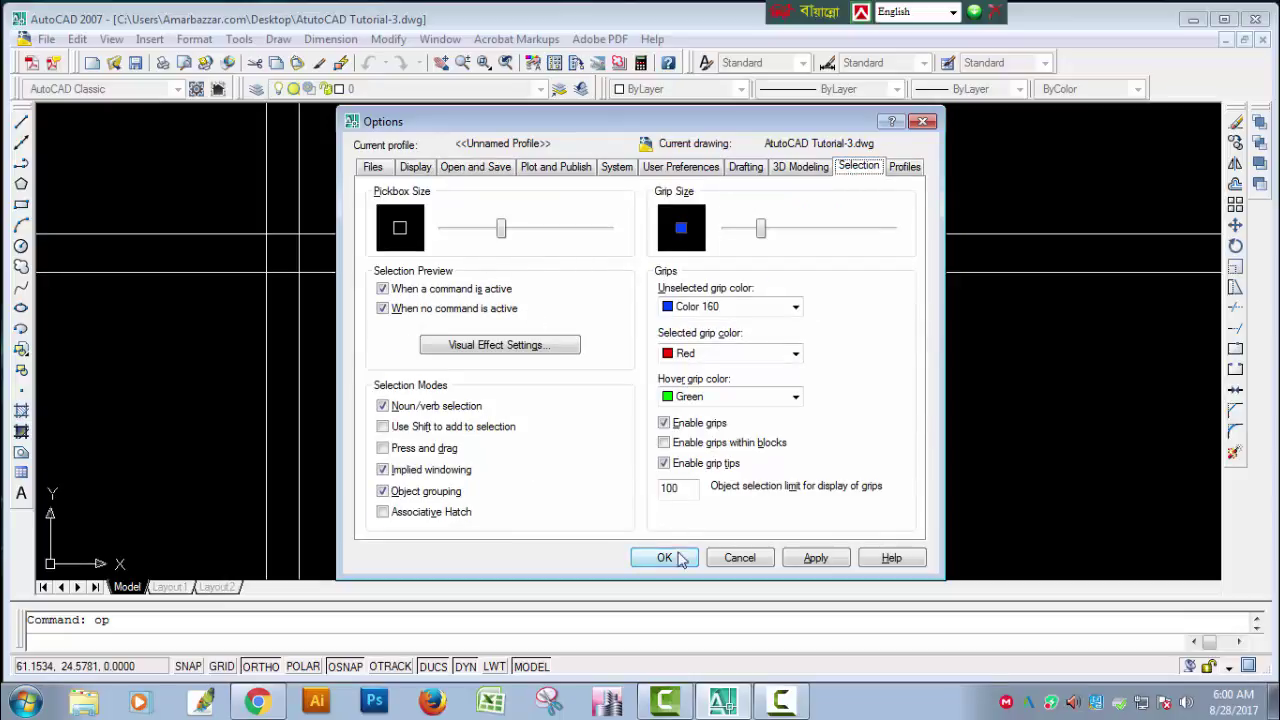
left_click(816, 560)
left_click(665, 557)
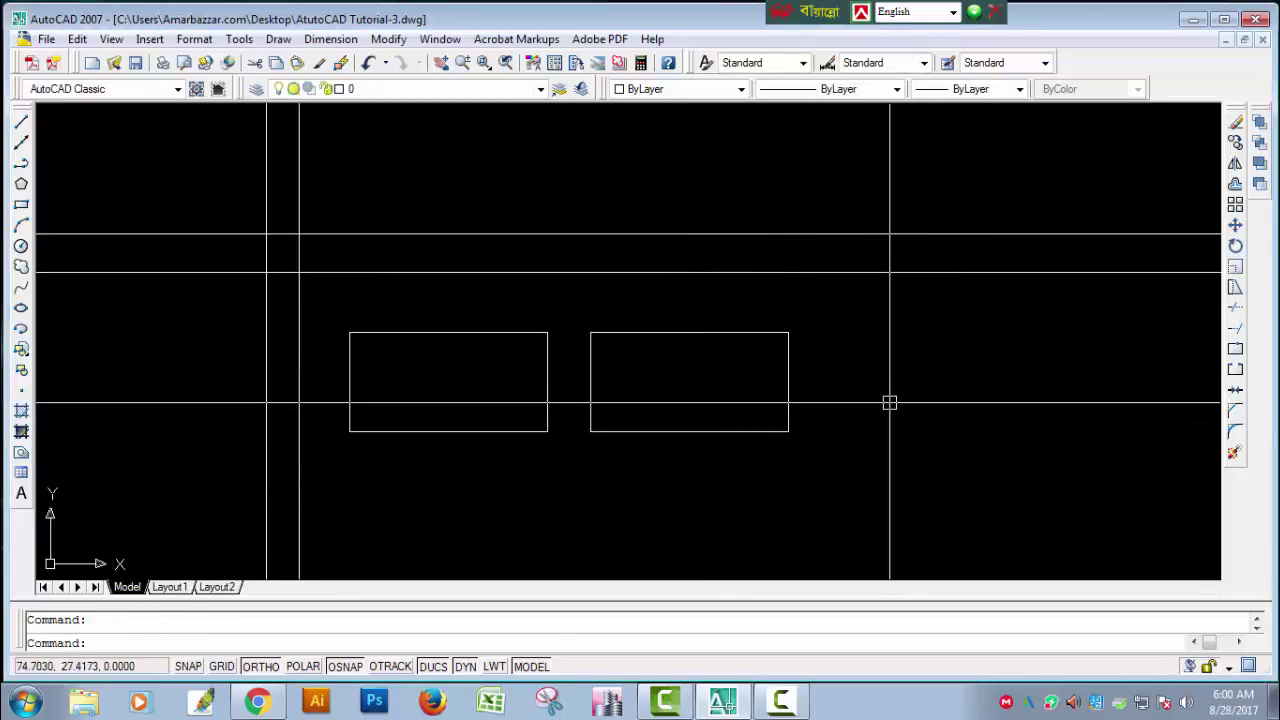
- Open and close Options, then start and cancel the TRIM command
type("t")
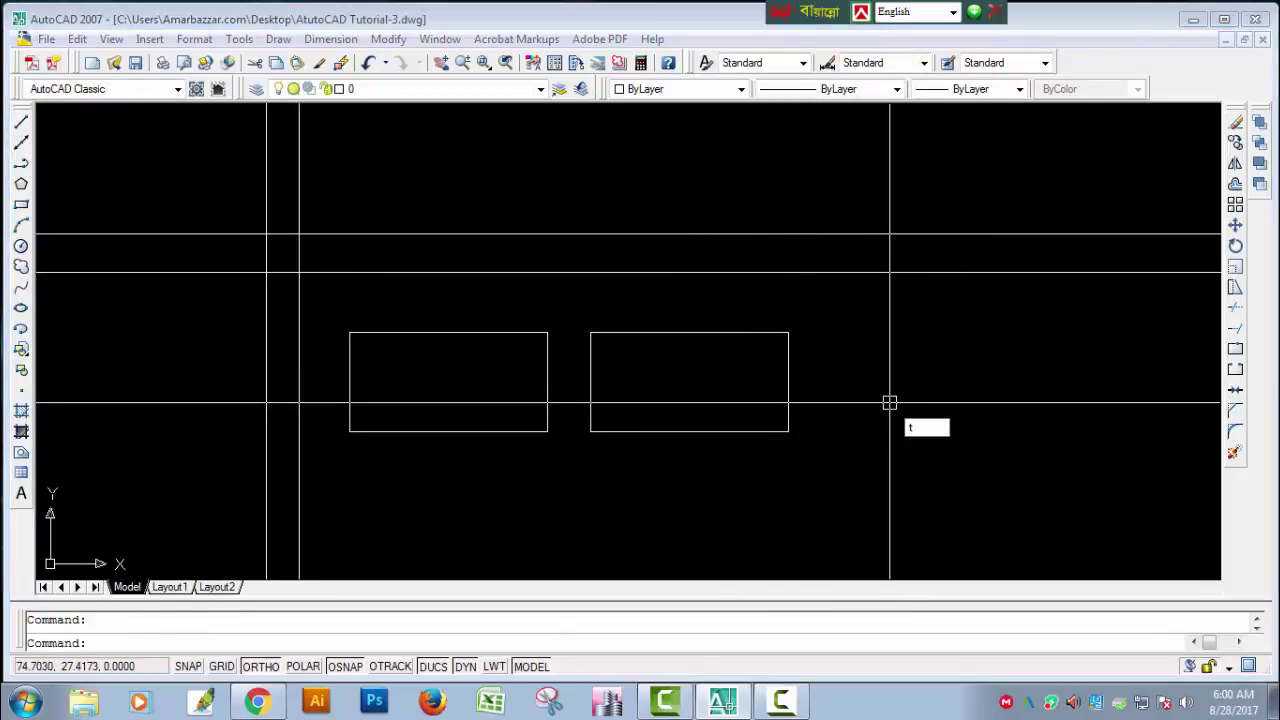
key("Escape")
type("p")
key("Return")
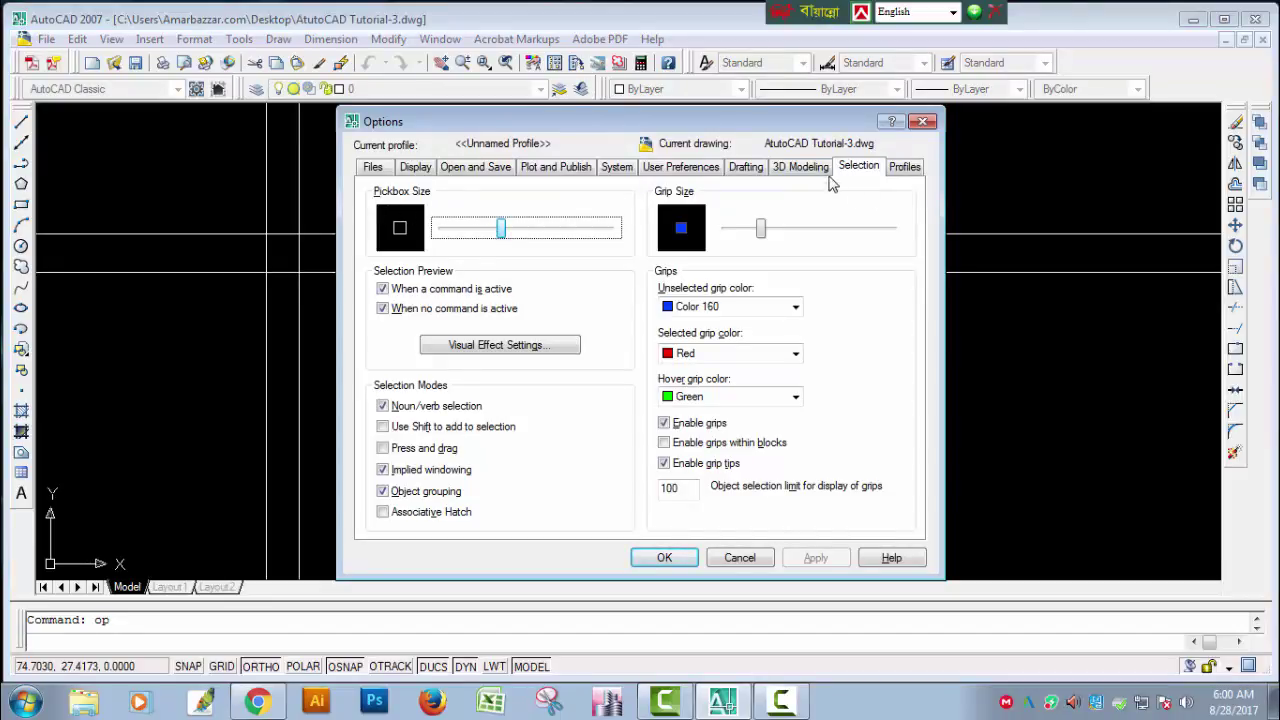
left_click(923, 124)
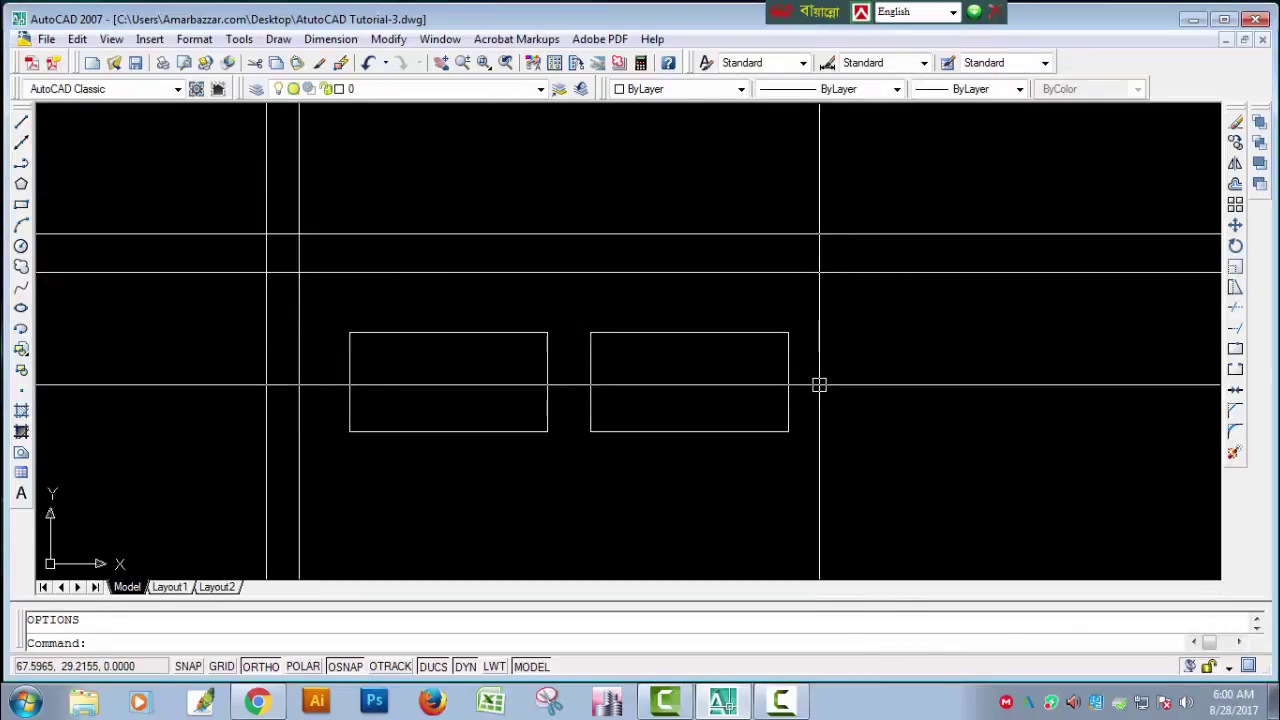
type("tr")
key("Return")
key("Return")
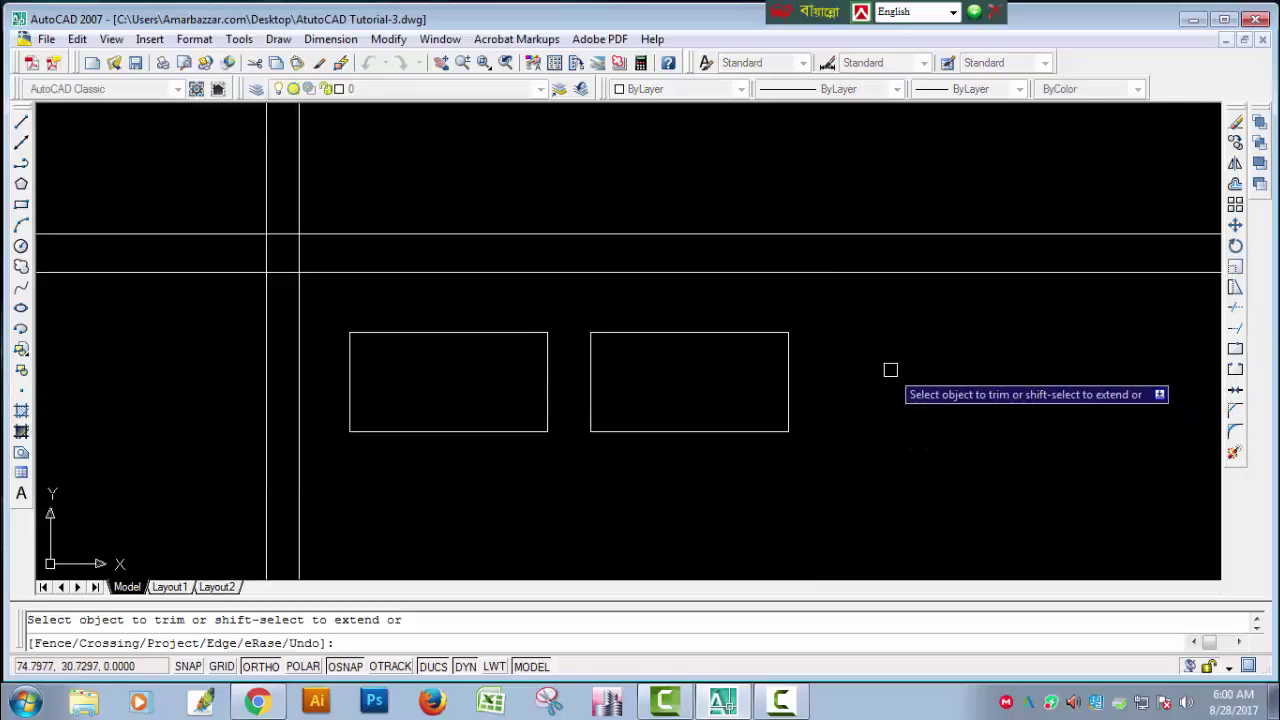
key("Escape")
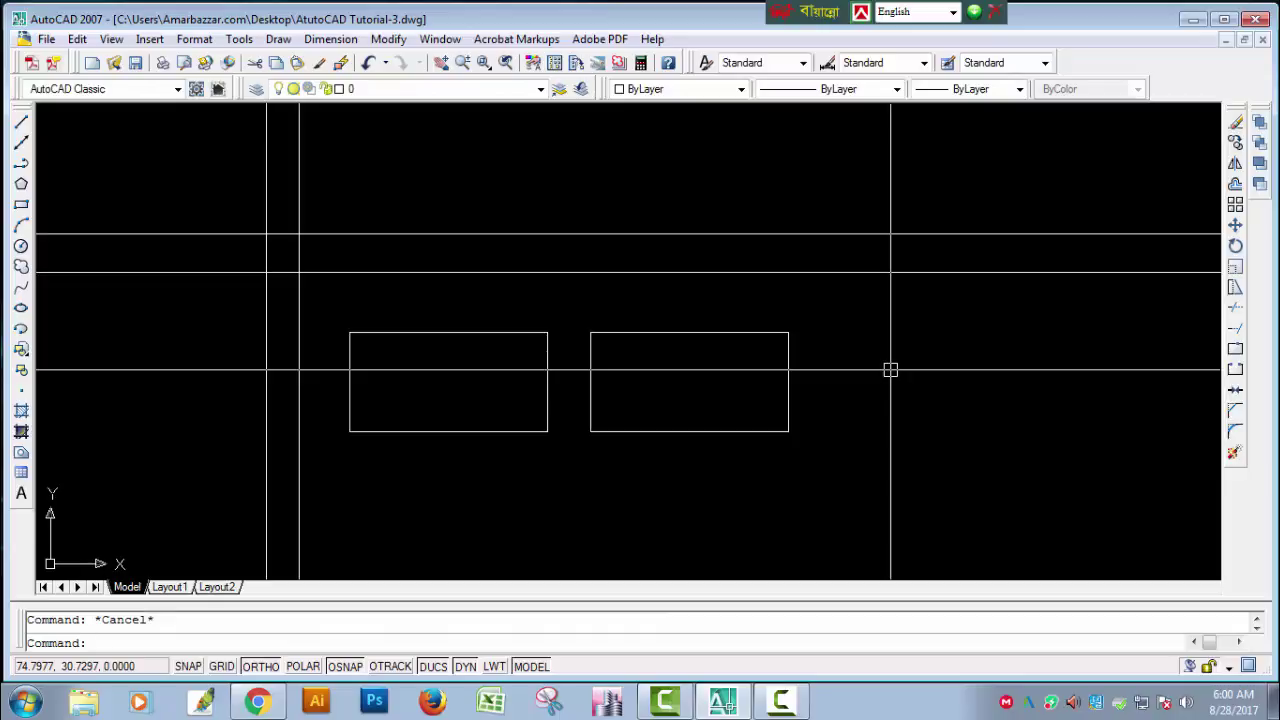
- Reduce the Pickbox Size slider slightly in Options and confirm with OK
type("o")
key("Return")
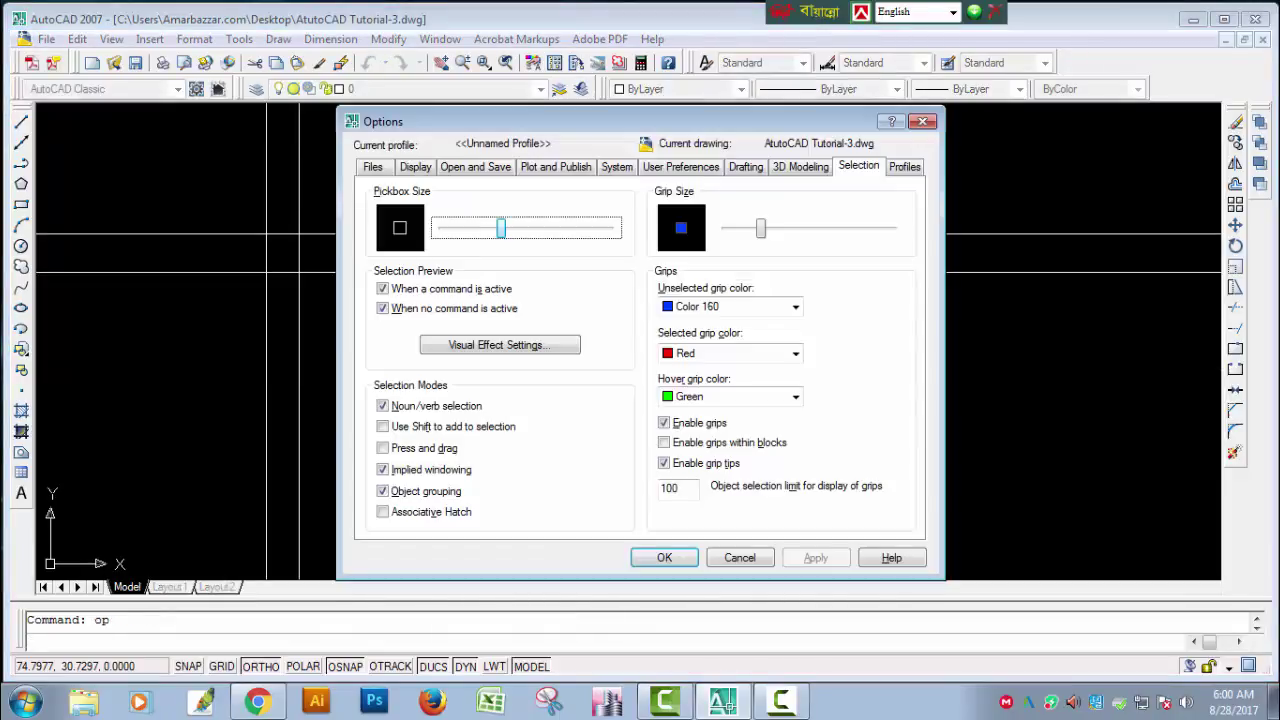
left_click_drag(464, 230, 454, 235)
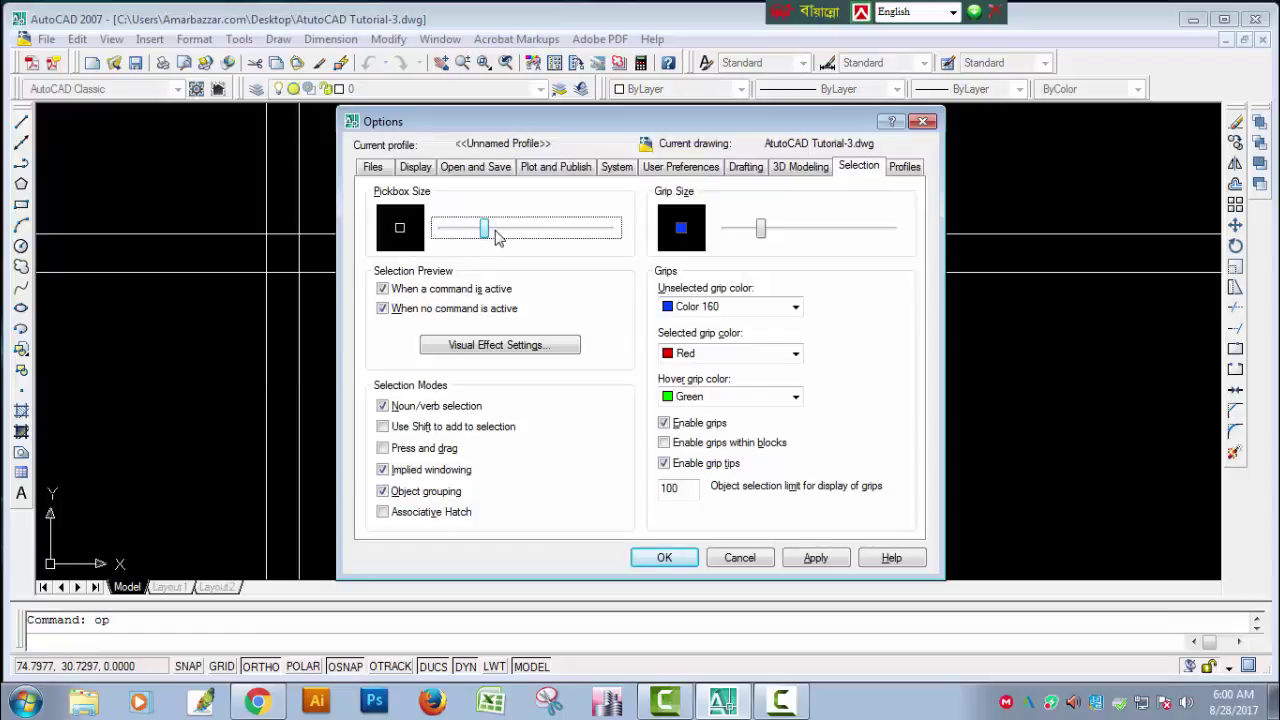
left_click(497, 235)
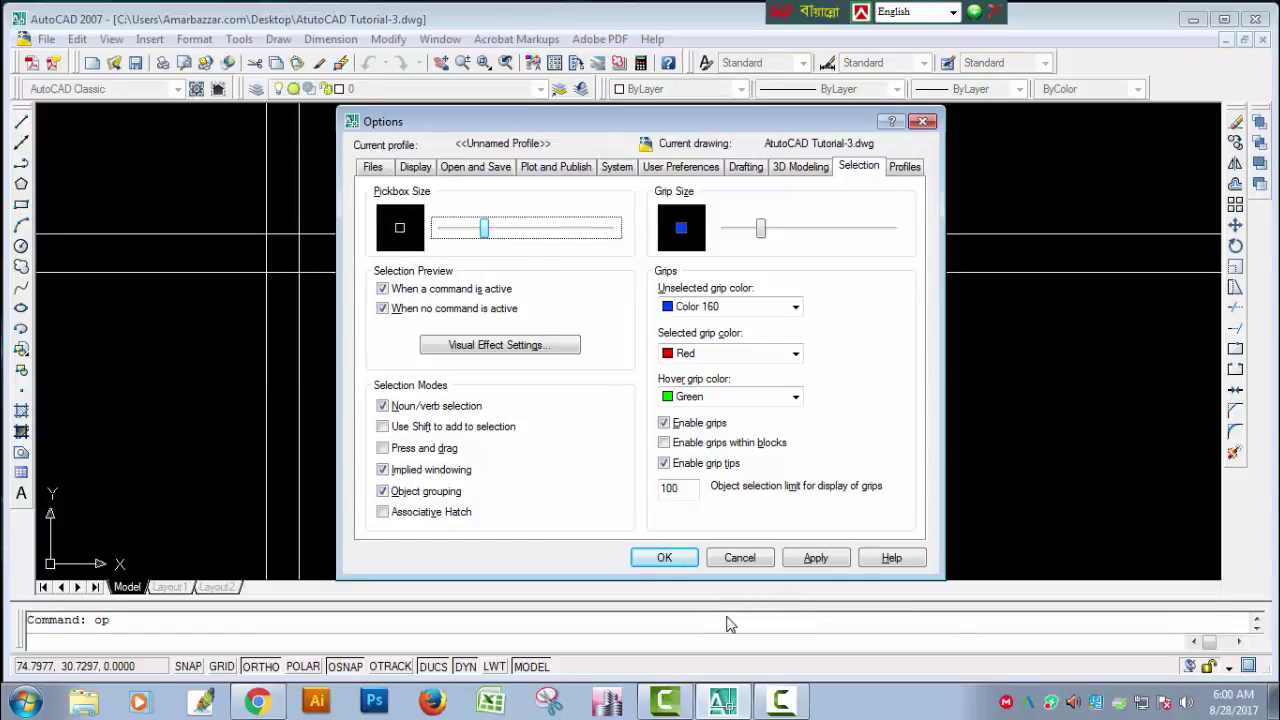
left_click(665, 558)
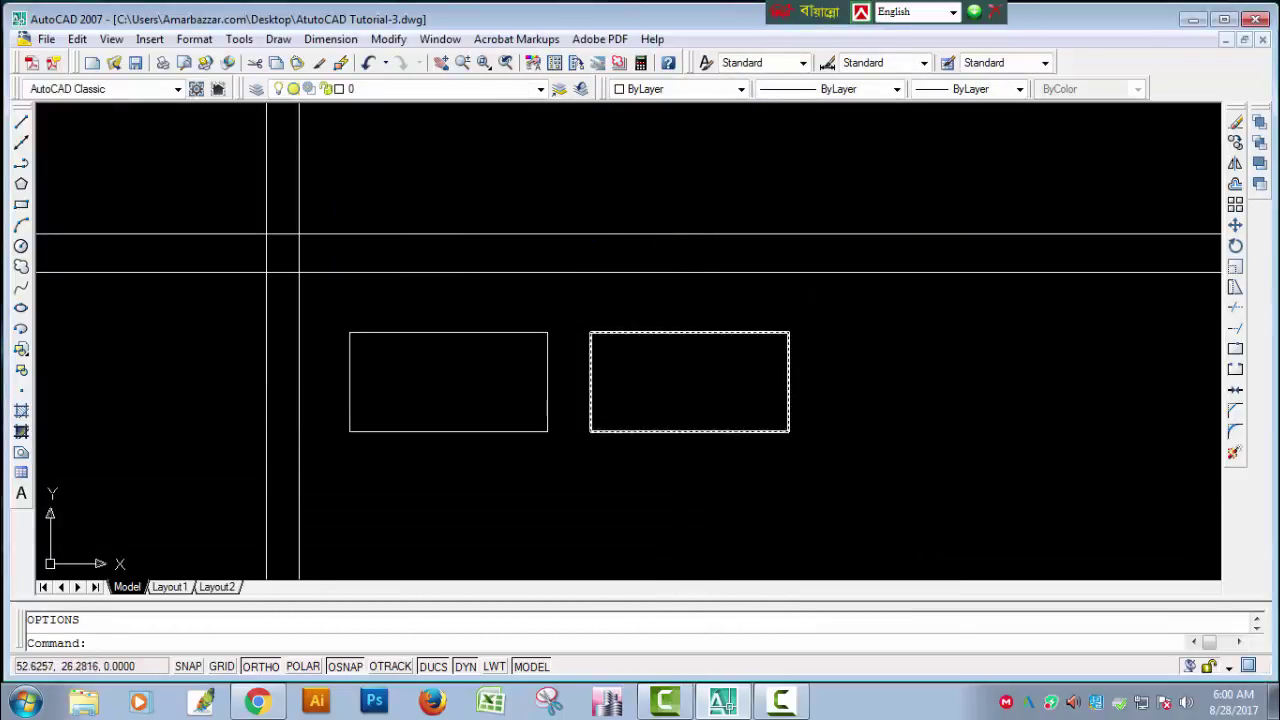
- Zoom and pan around the rectangles, then make a window selection on the canvas
scroll(600, 395, "down", 3)
scroll(610, 358, "up", 2)
scroll(610, 358, "down", 3)
middle_click_drag(561, 413, 586, 303)
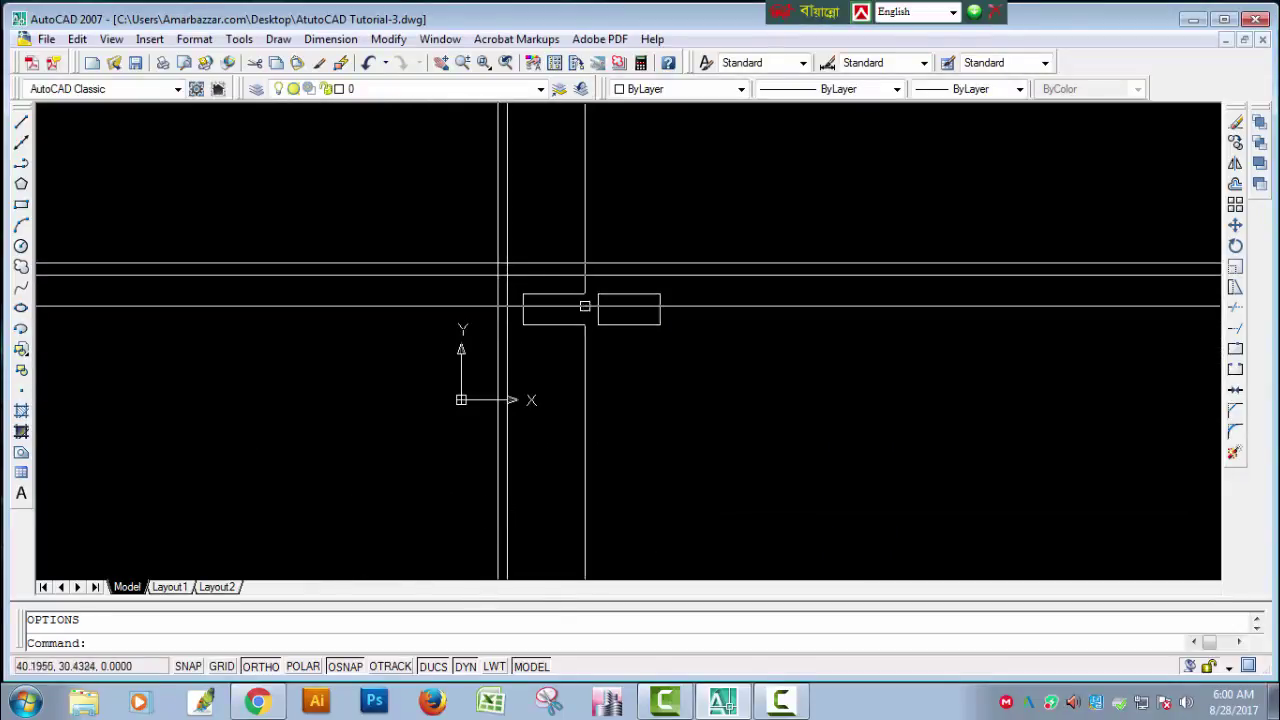
middle_click_drag(671, 250, 576, 344)
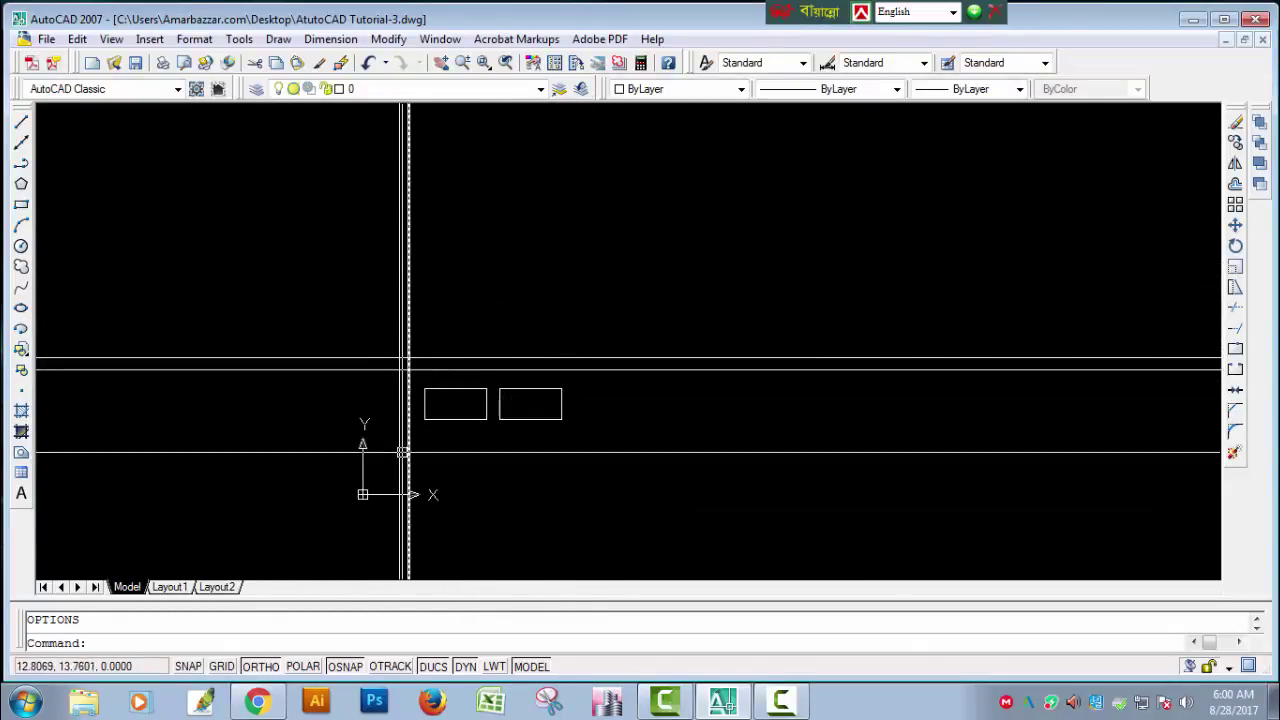
scroll(363, 495, "up", 1)
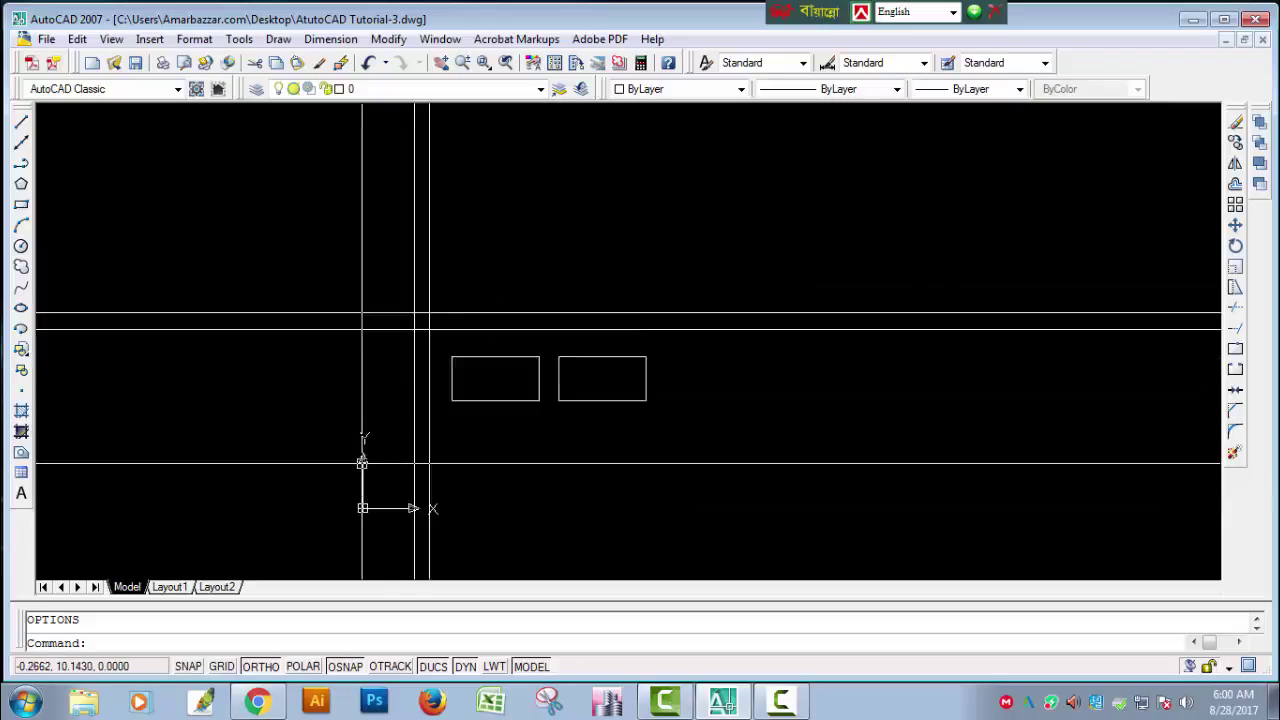
scroll(360, 460, "up", 2)
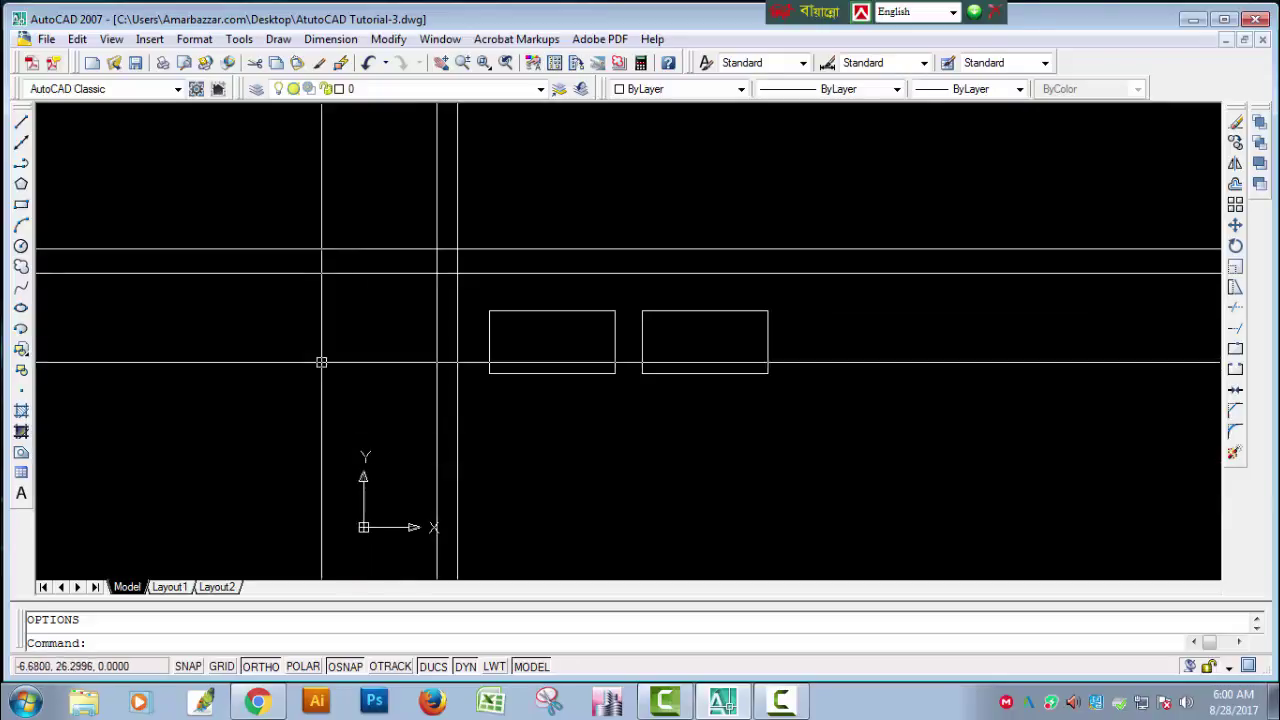
left_click(46, 40)
left_click(405, 156)
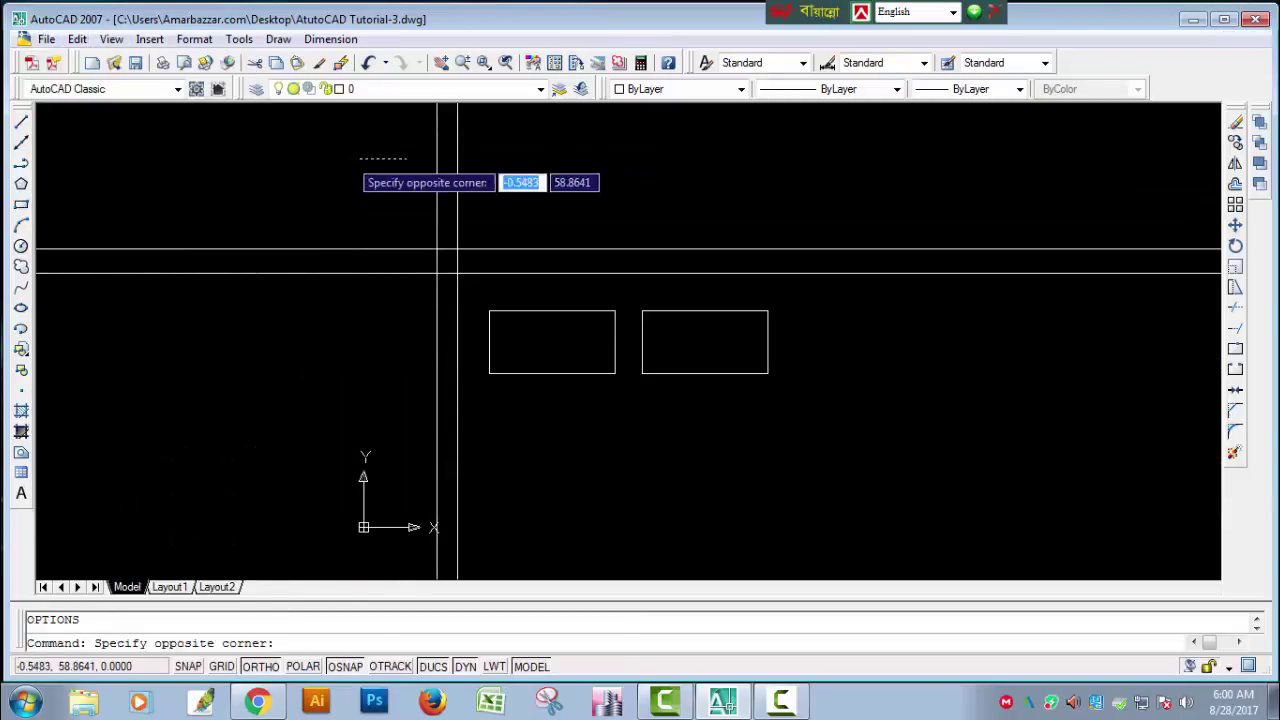
left_click(280, 163)
- Turn off the UCS icon's Origin setting under View > Display, then pan and zoom out
left_click(111, 39)
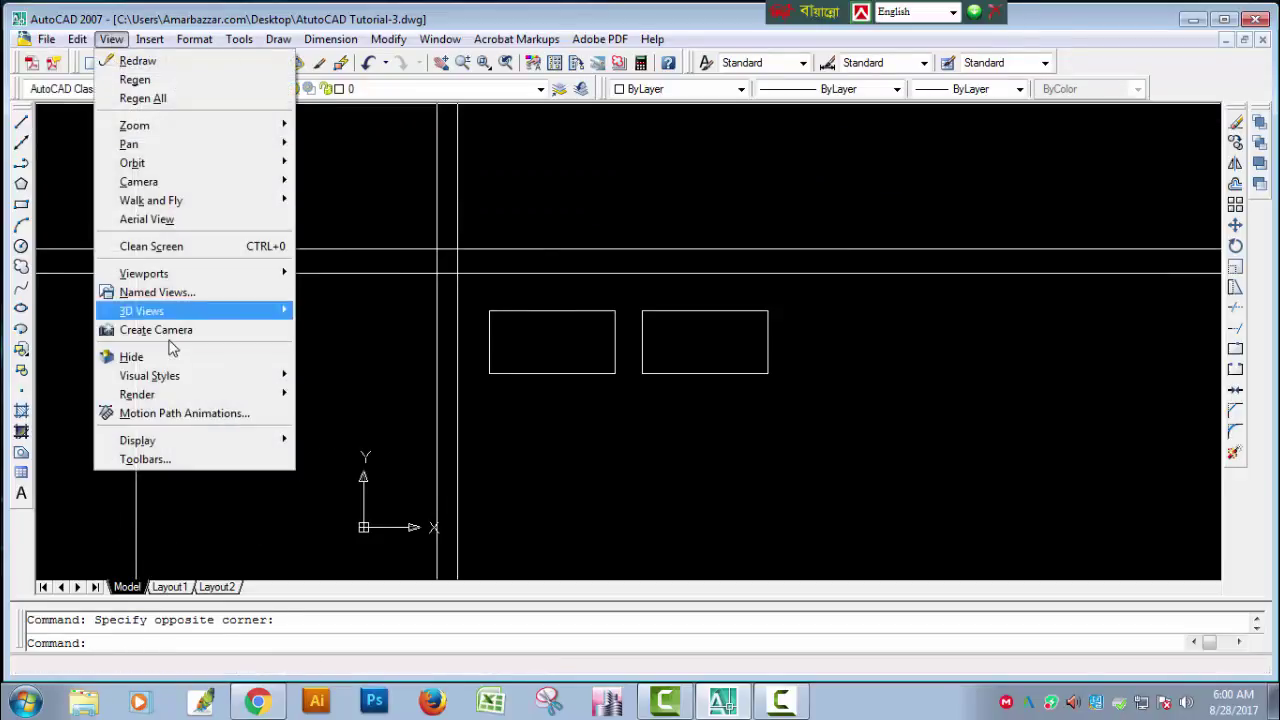
mouse_move(339, 440)
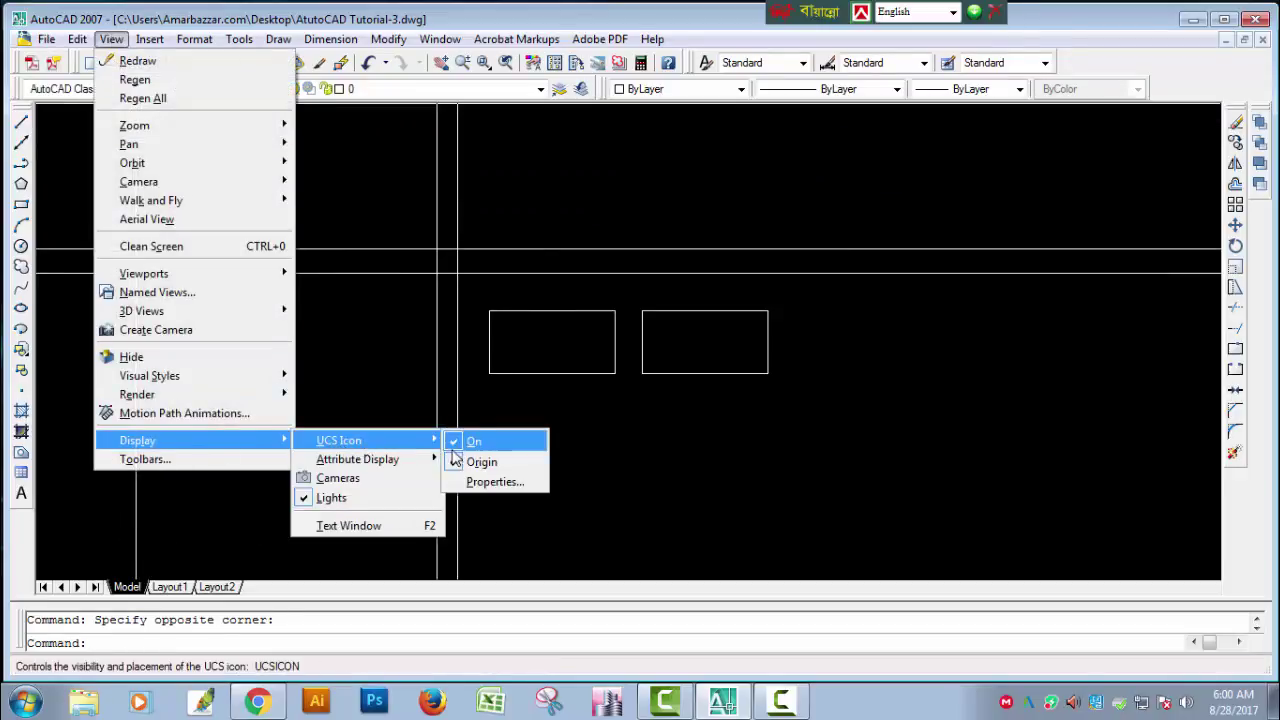
left_click(468, 461)
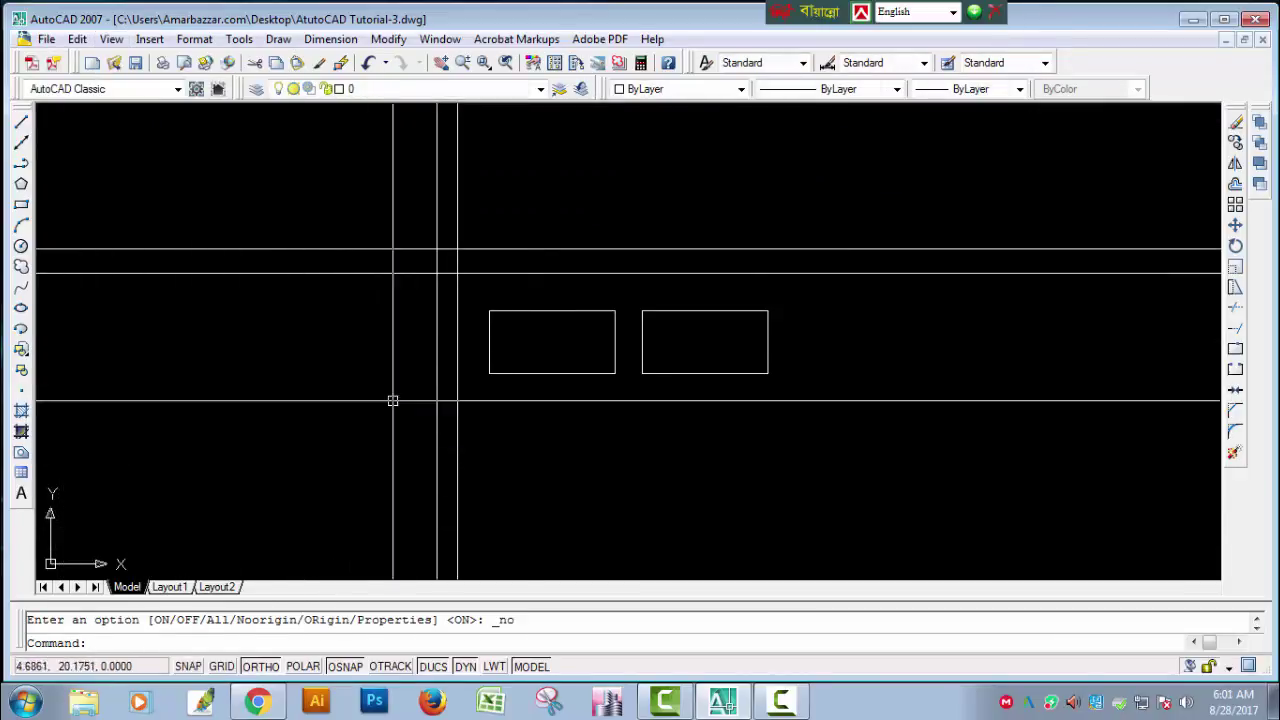
middle_click_drag(879, 293, 737, 349)
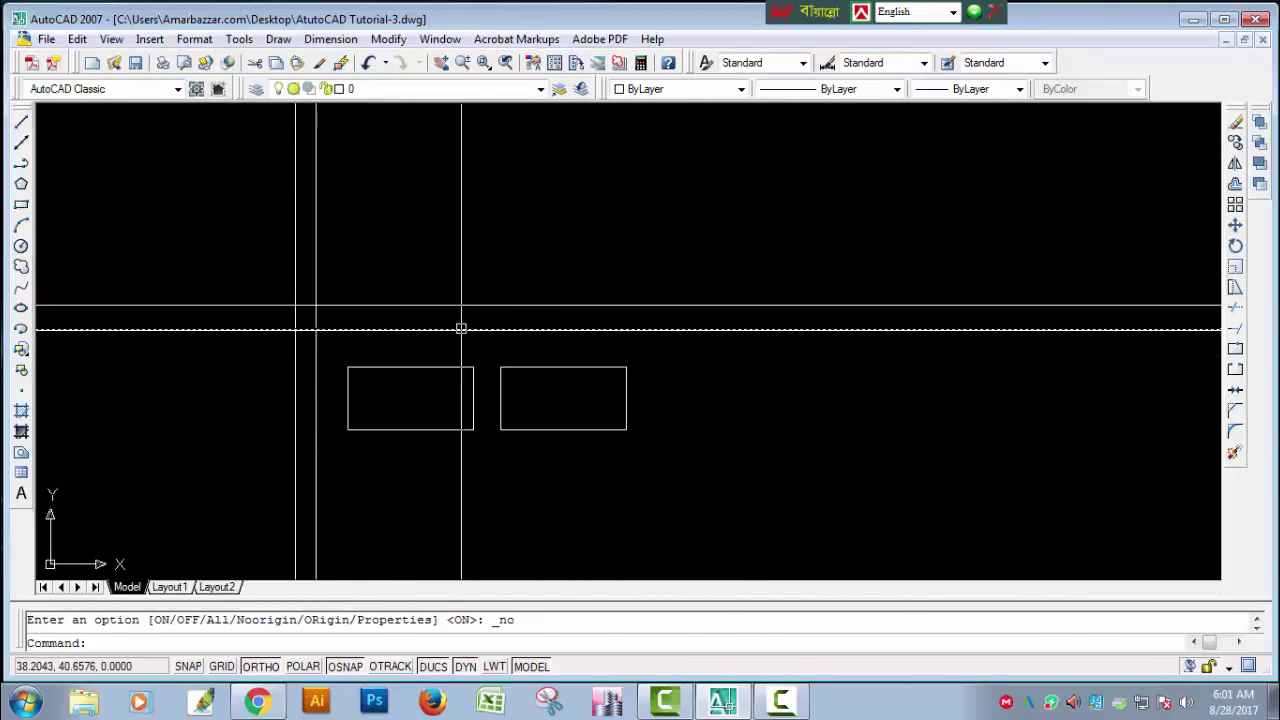
scroll(461, 328, "down", 2)
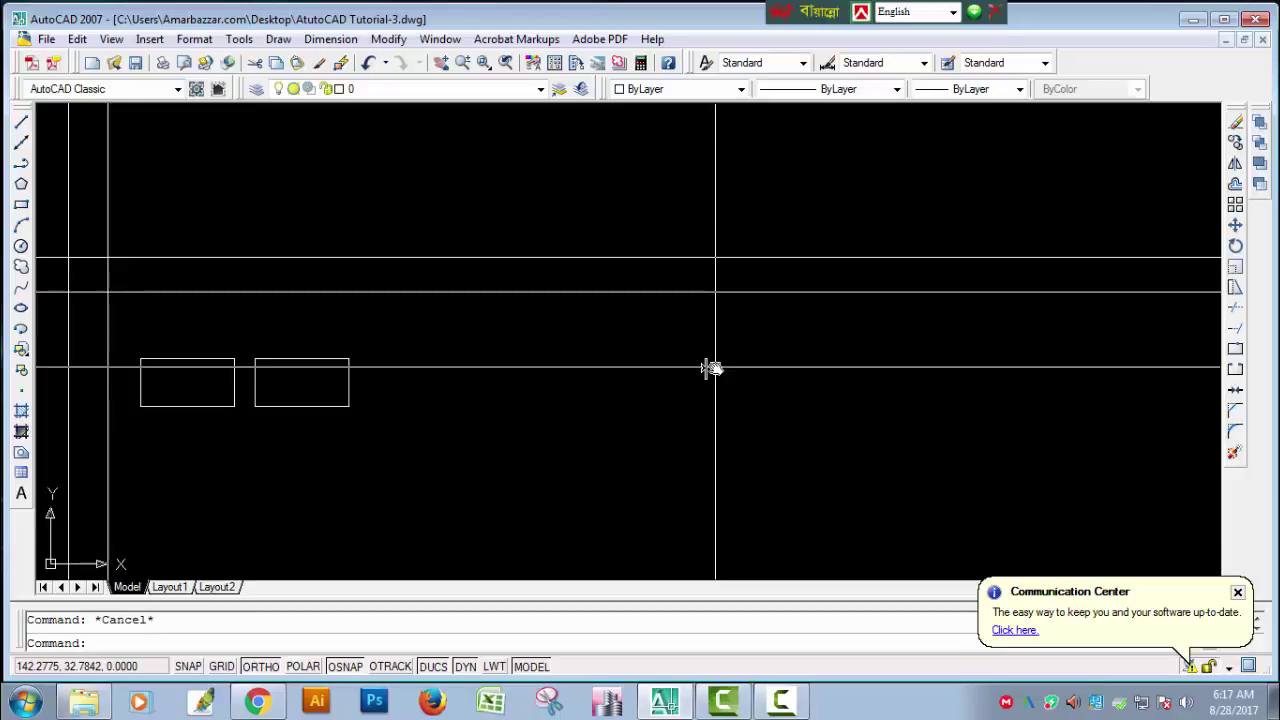
- Erase the top horizontal construction line, then undo it with Ctrl+Z
left_click(1237, 122)
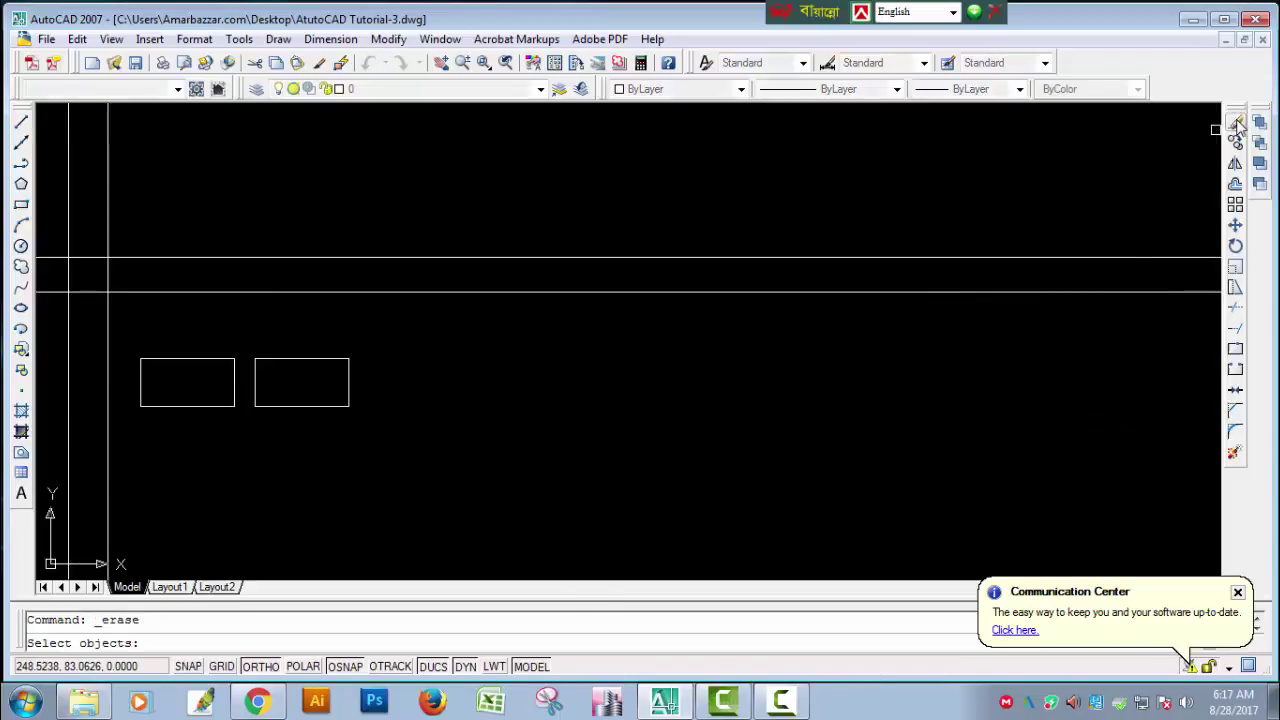
left_click(890, 174)
left_click(808, 273)
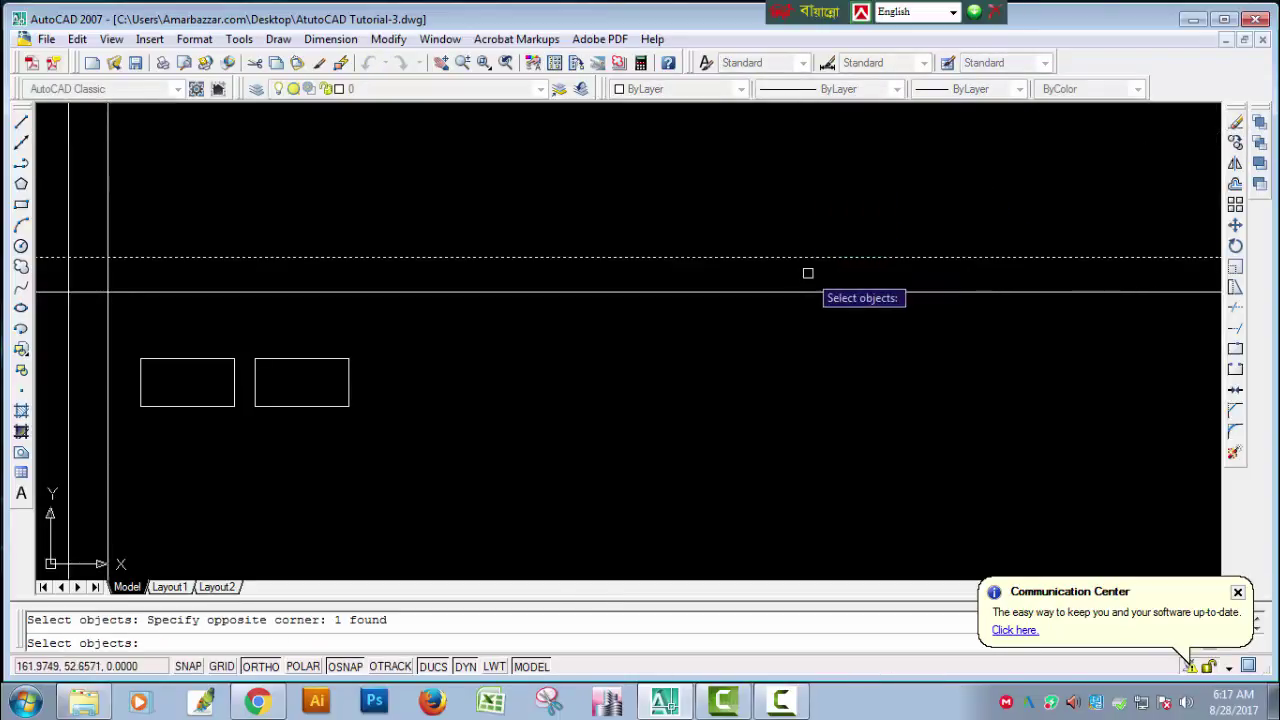
key("Return")
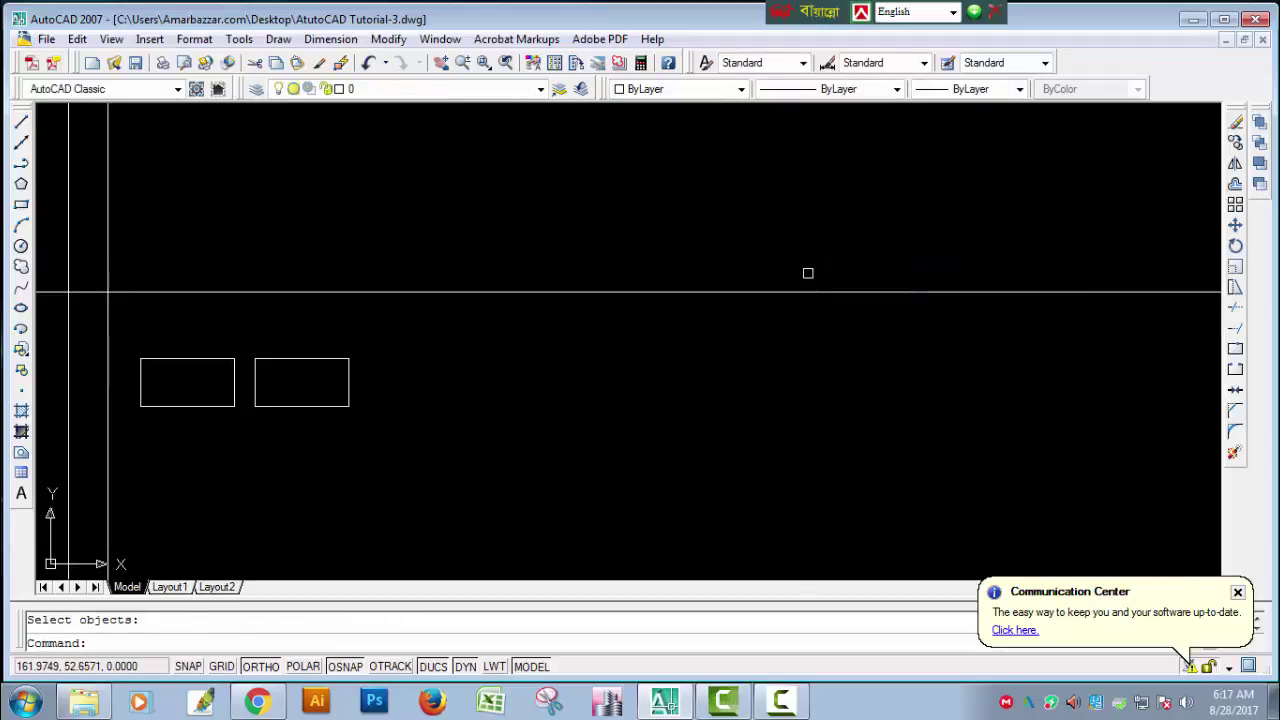
key("ctrl+z")
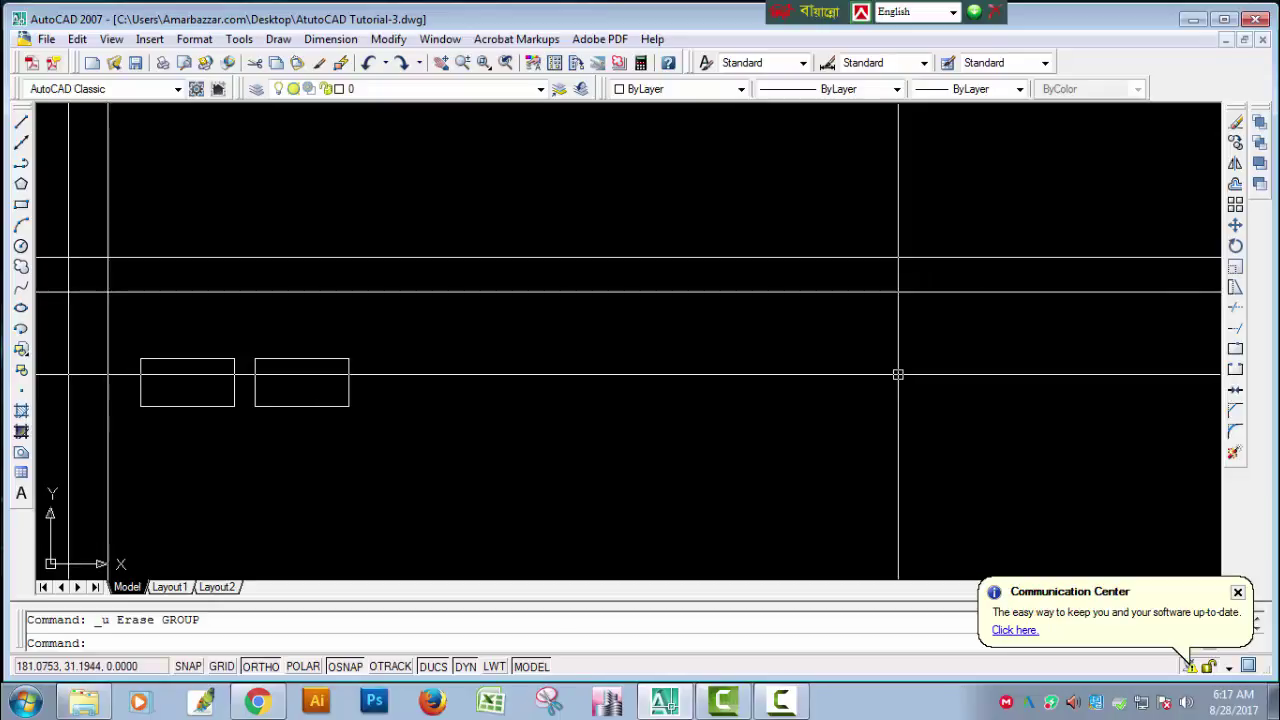
- Erase the right rectangle with the E command using a crossing window
type("erase")
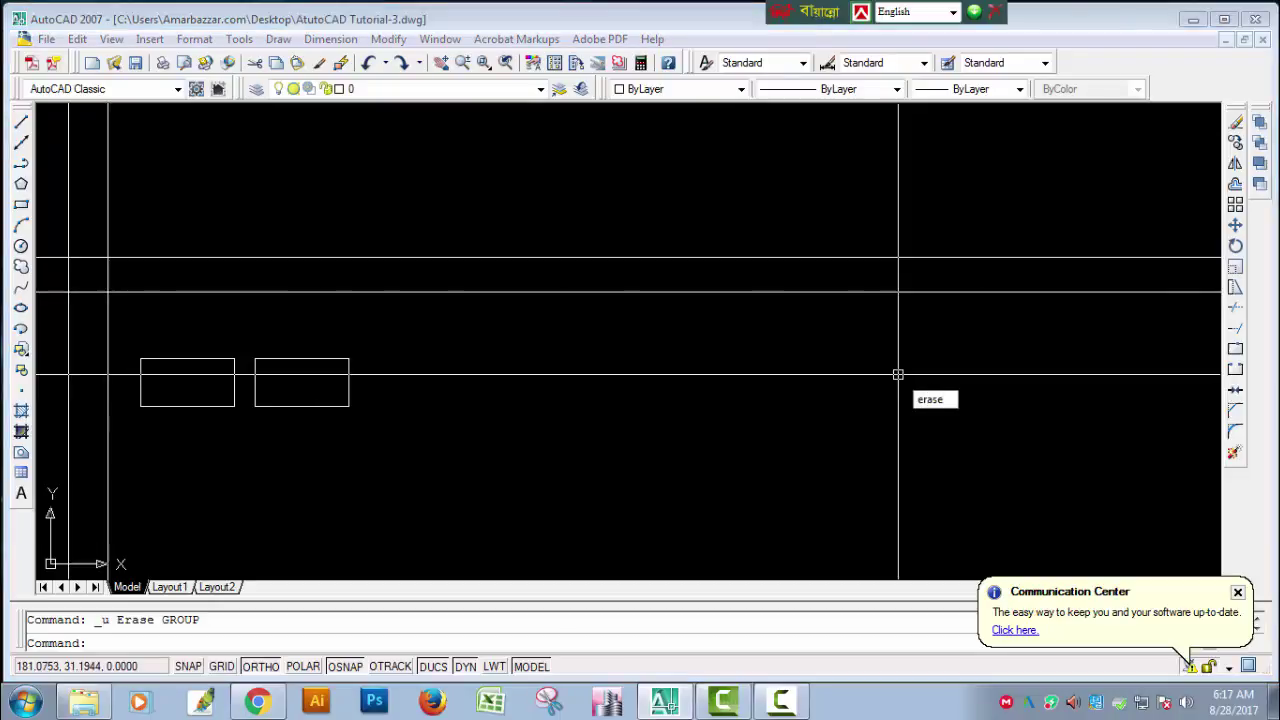
key("Return")
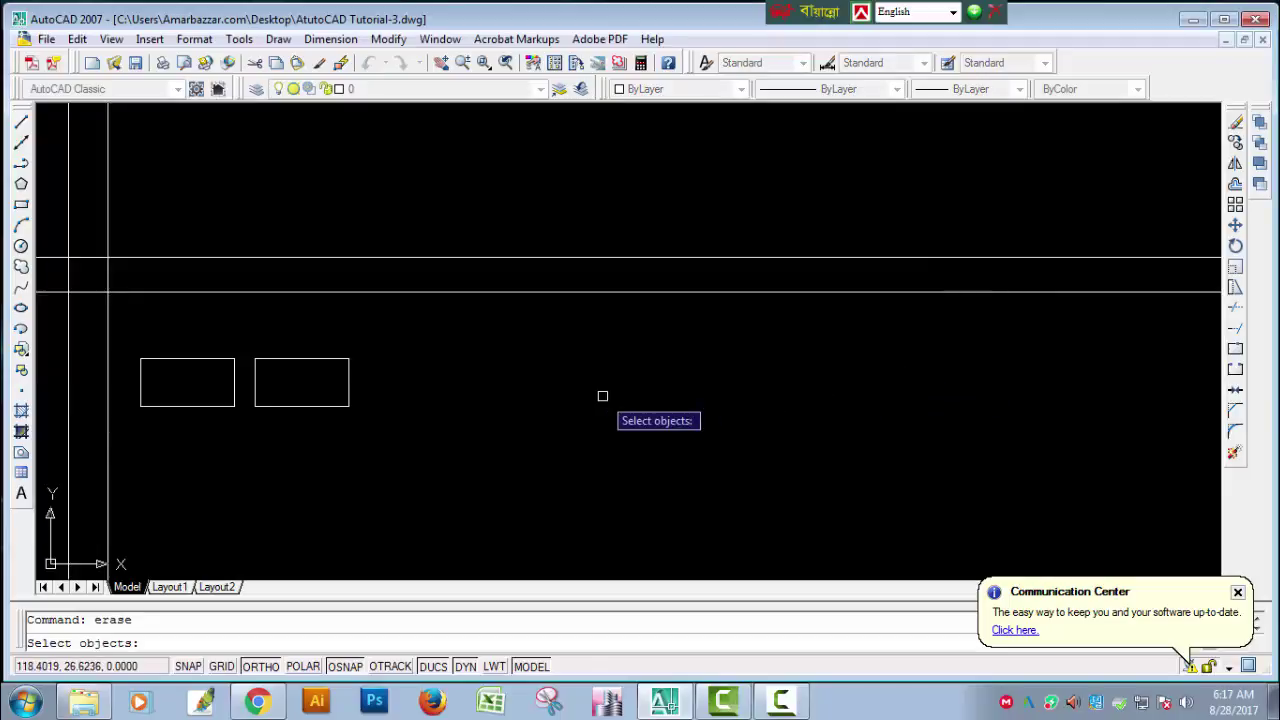
middle_click_drag(603, 397, 951, 334)
left_click(717, 272)
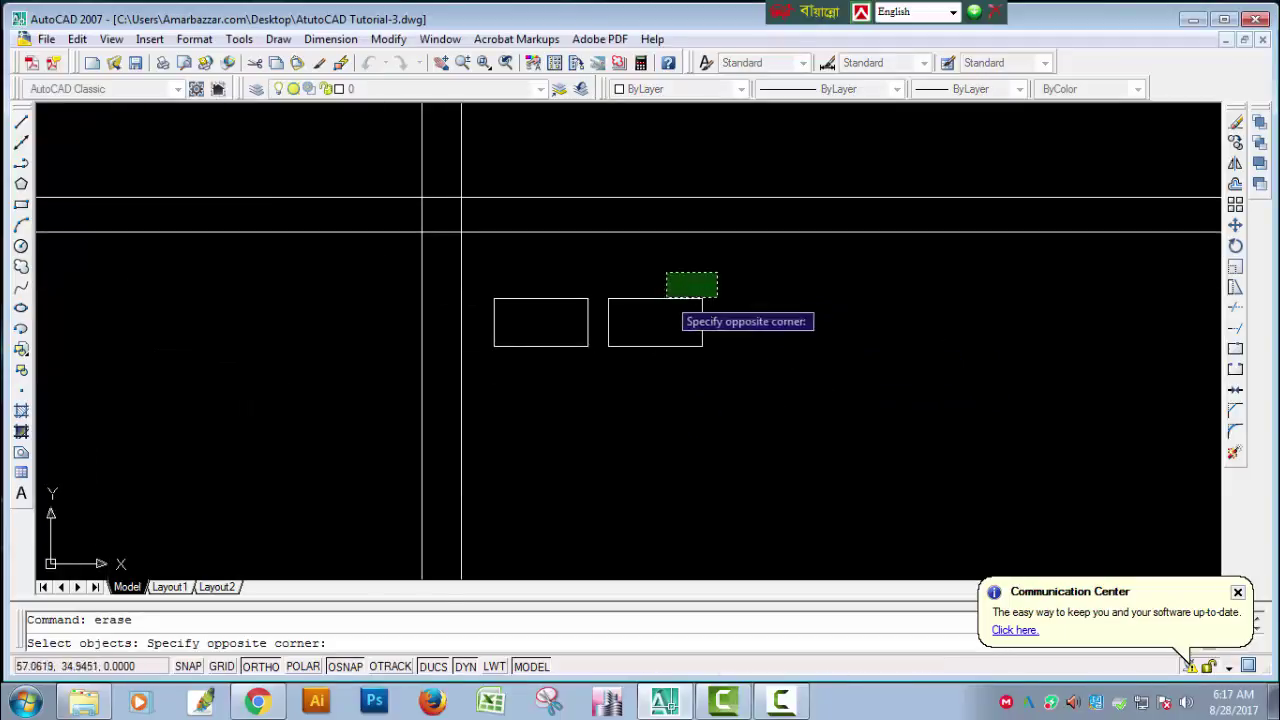
left_click(673, 314)
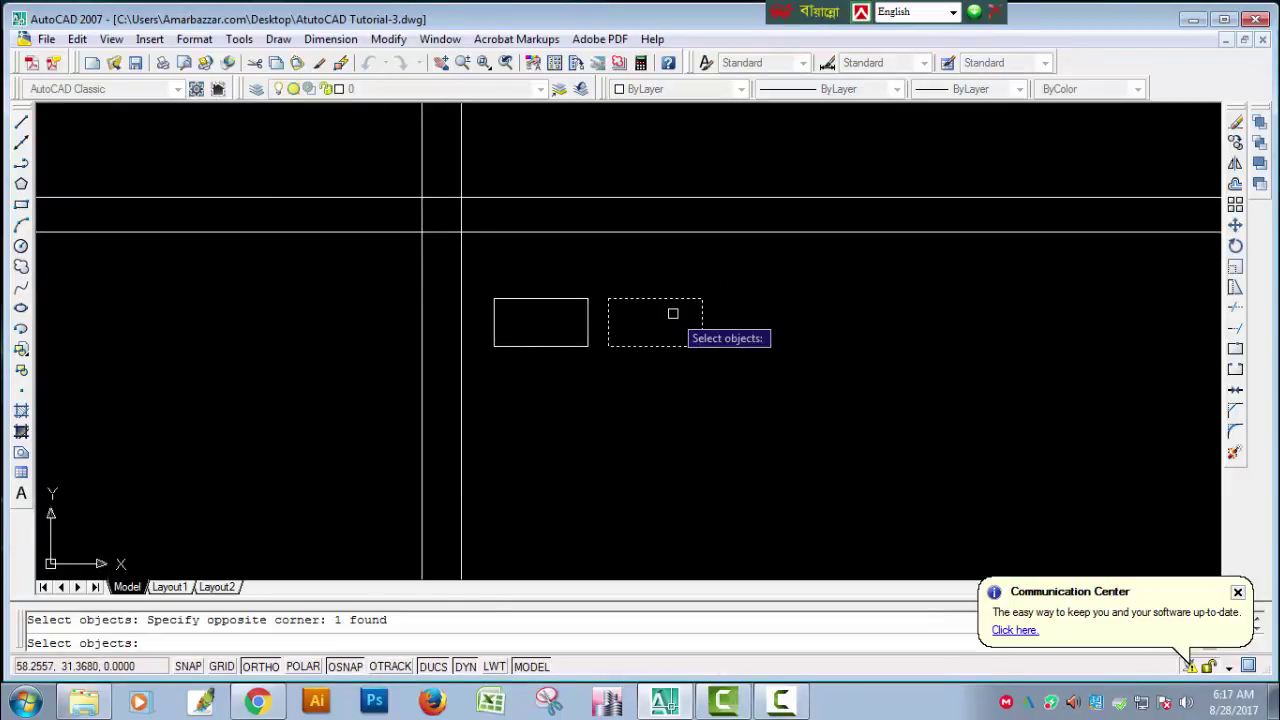
key("Return")
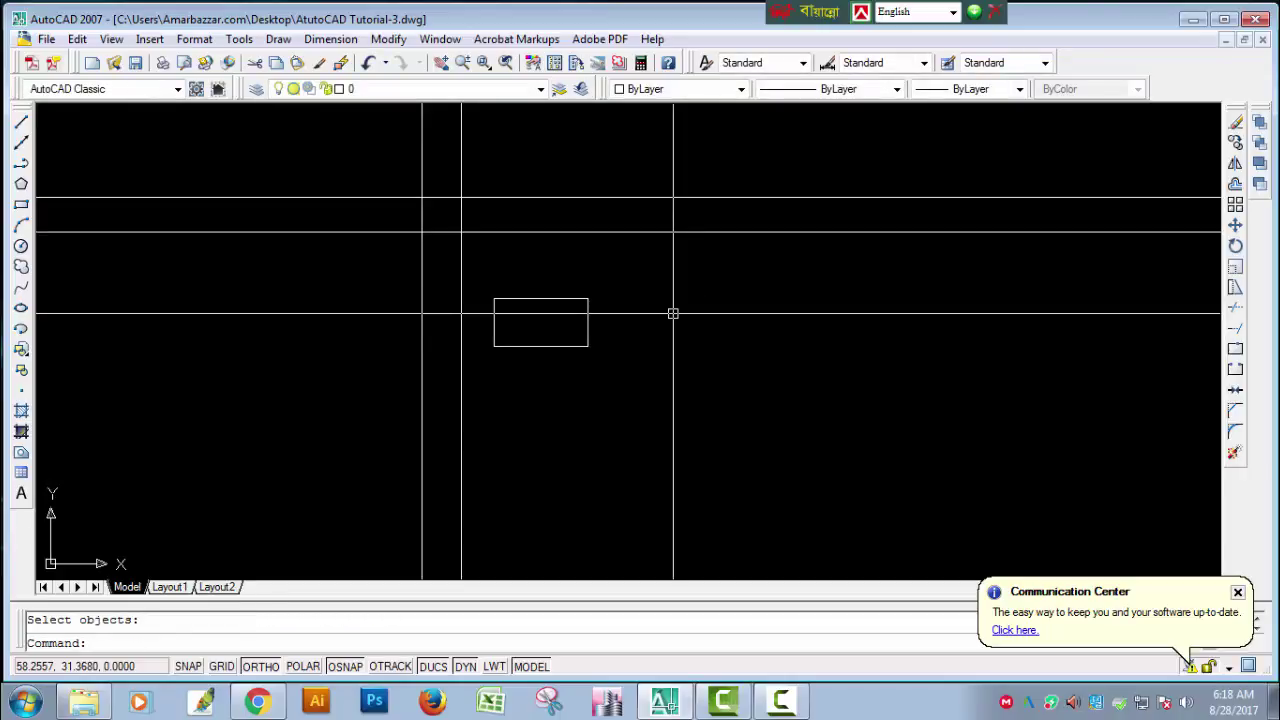
middle_click_drag(673, 314, 583, 414)
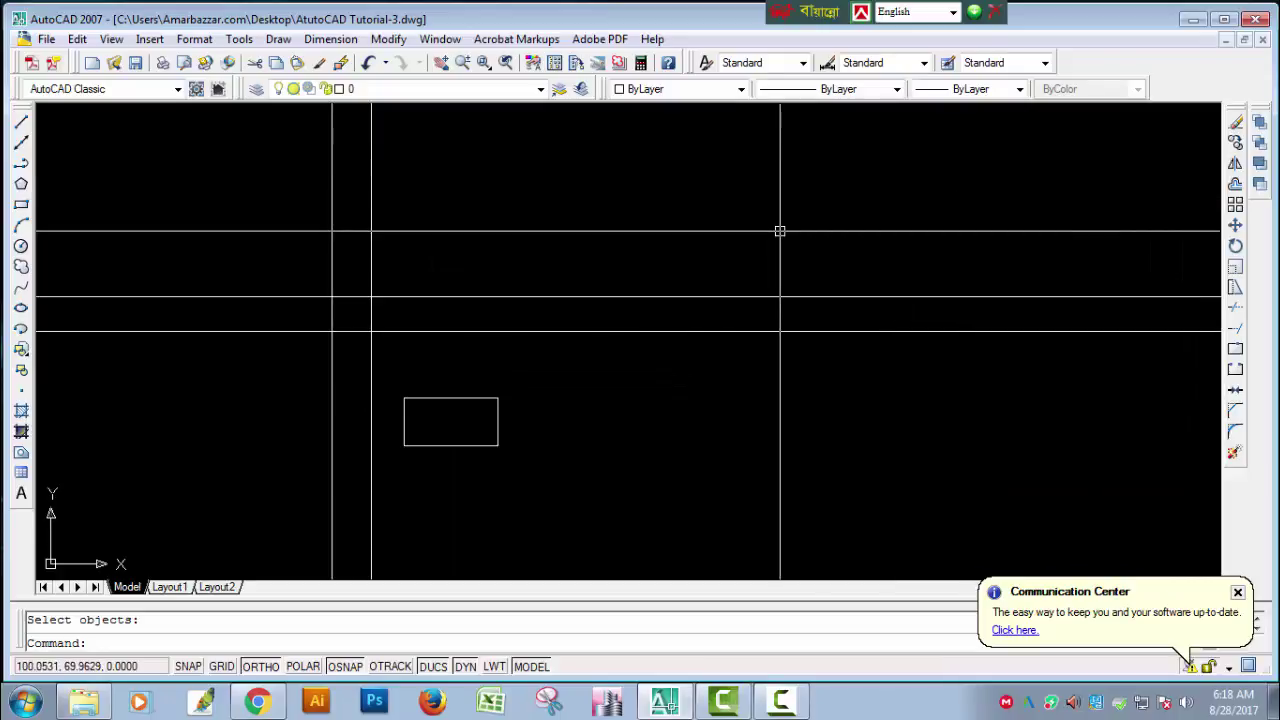
- Erase two horizontal construction lines, then undo both erasures with Ctrl+Z
type("e")
key("Return")
left_click(788, 270)
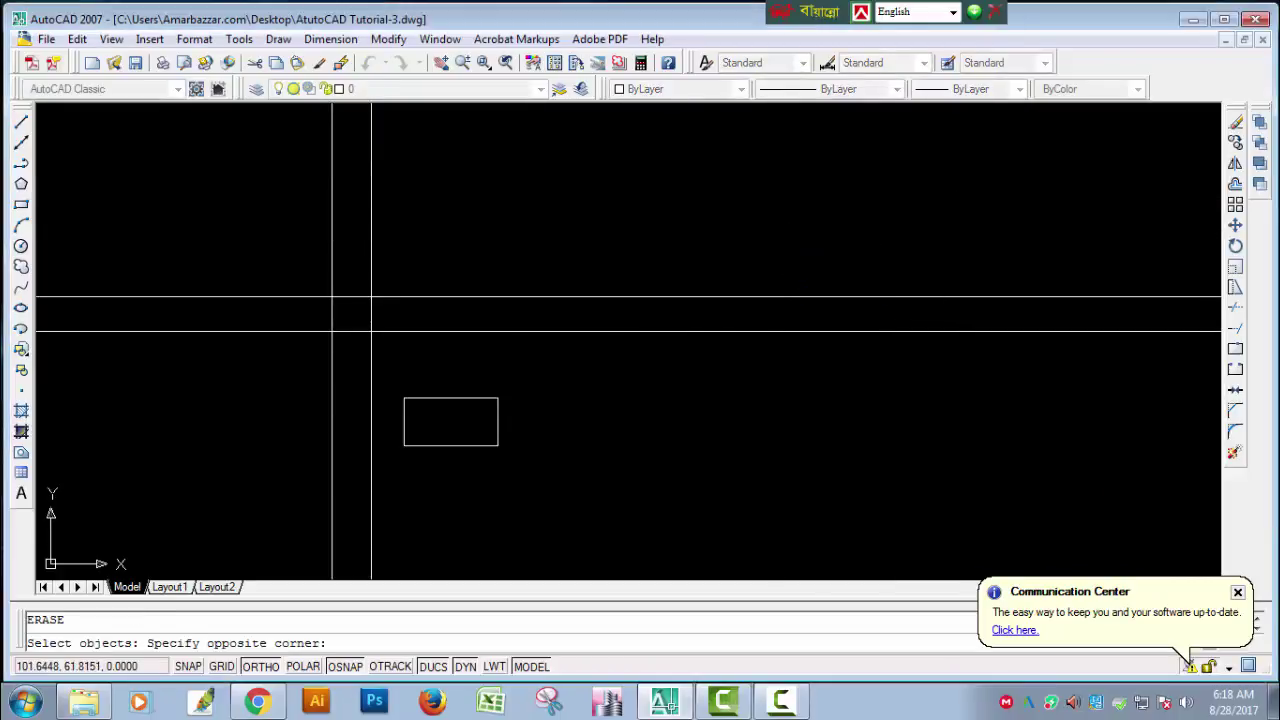
left_click(763, 303)
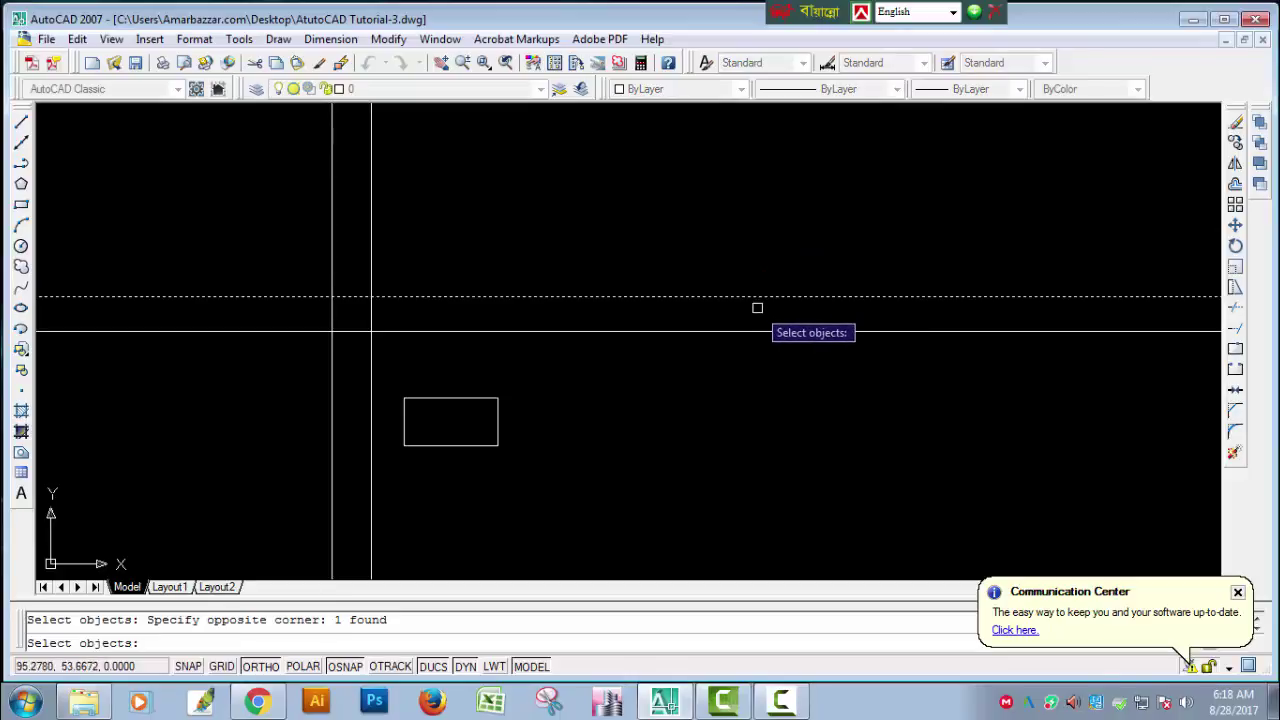
key("Return")
left_click(758, 301)
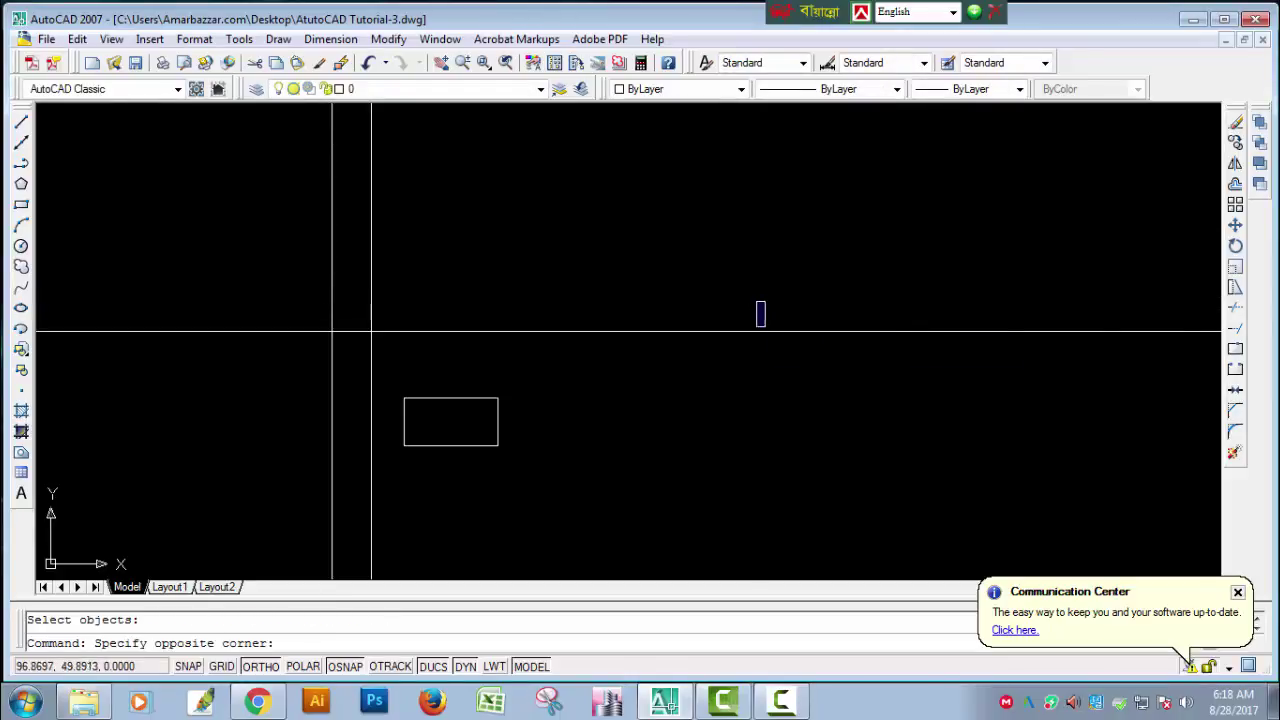
left_click(692, 368)
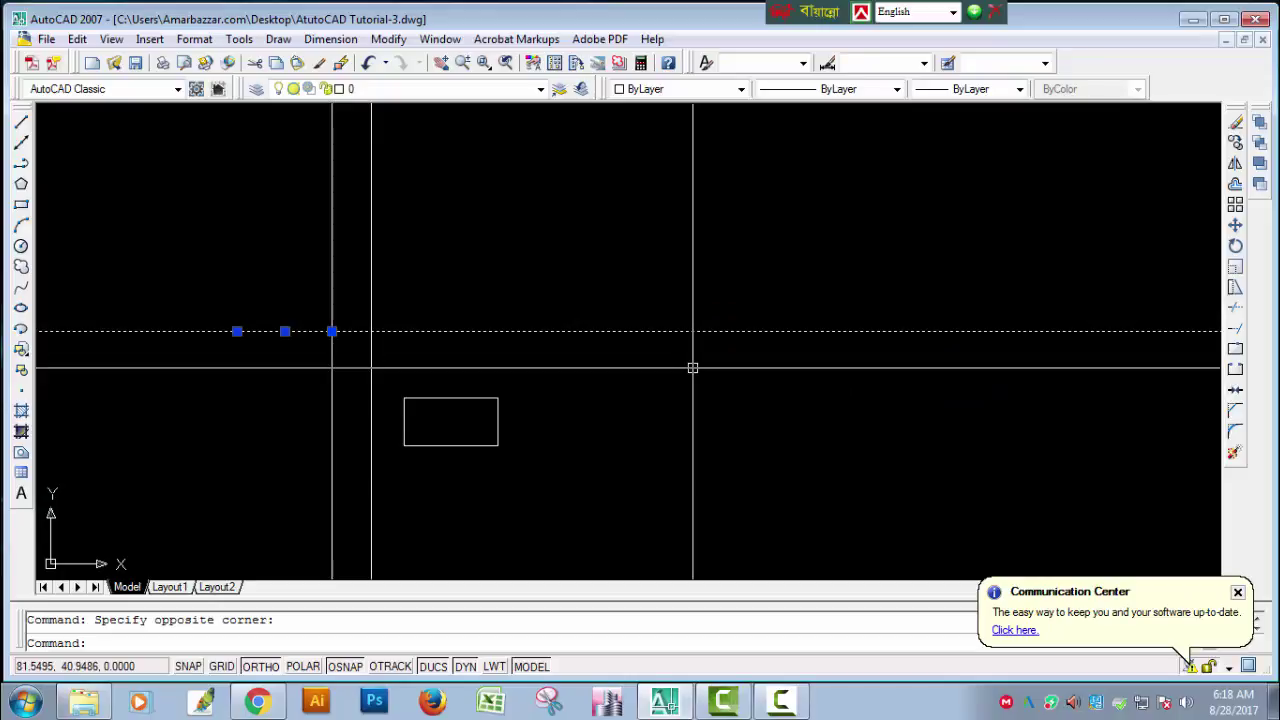
key("Delete")
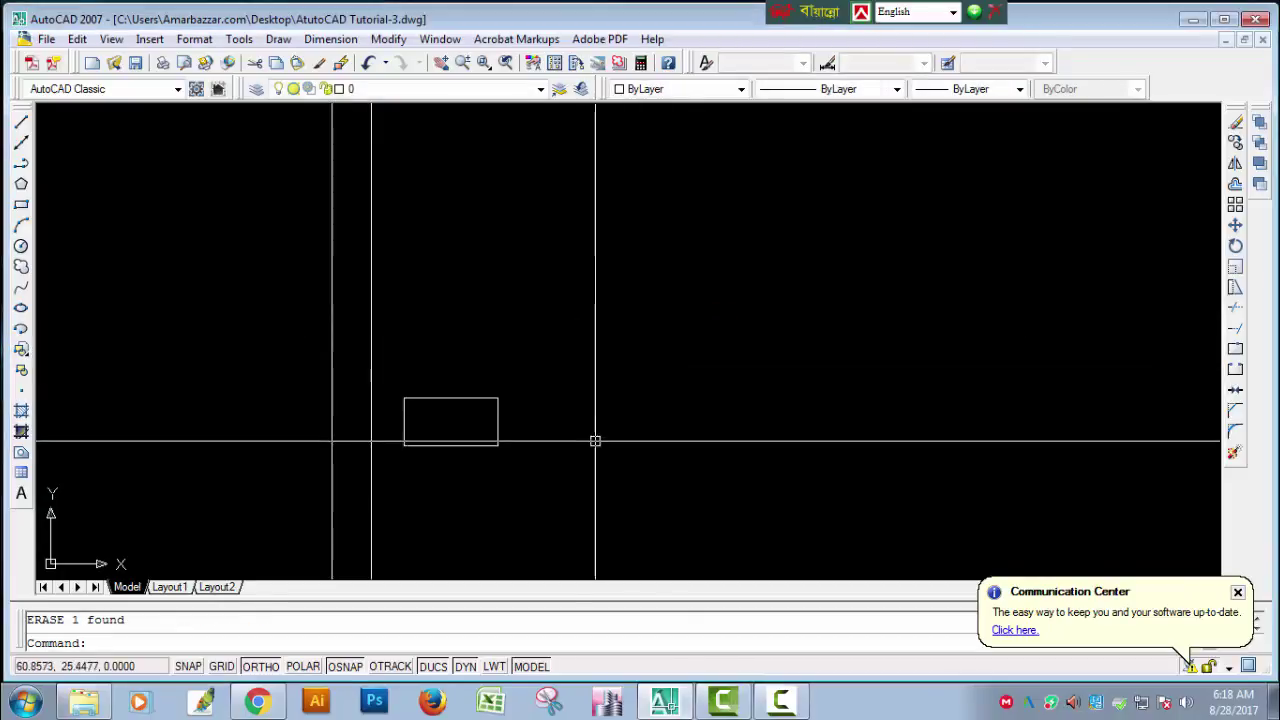
middle_click_drag(594, 437, 681, 308)
key("ctrl+z")
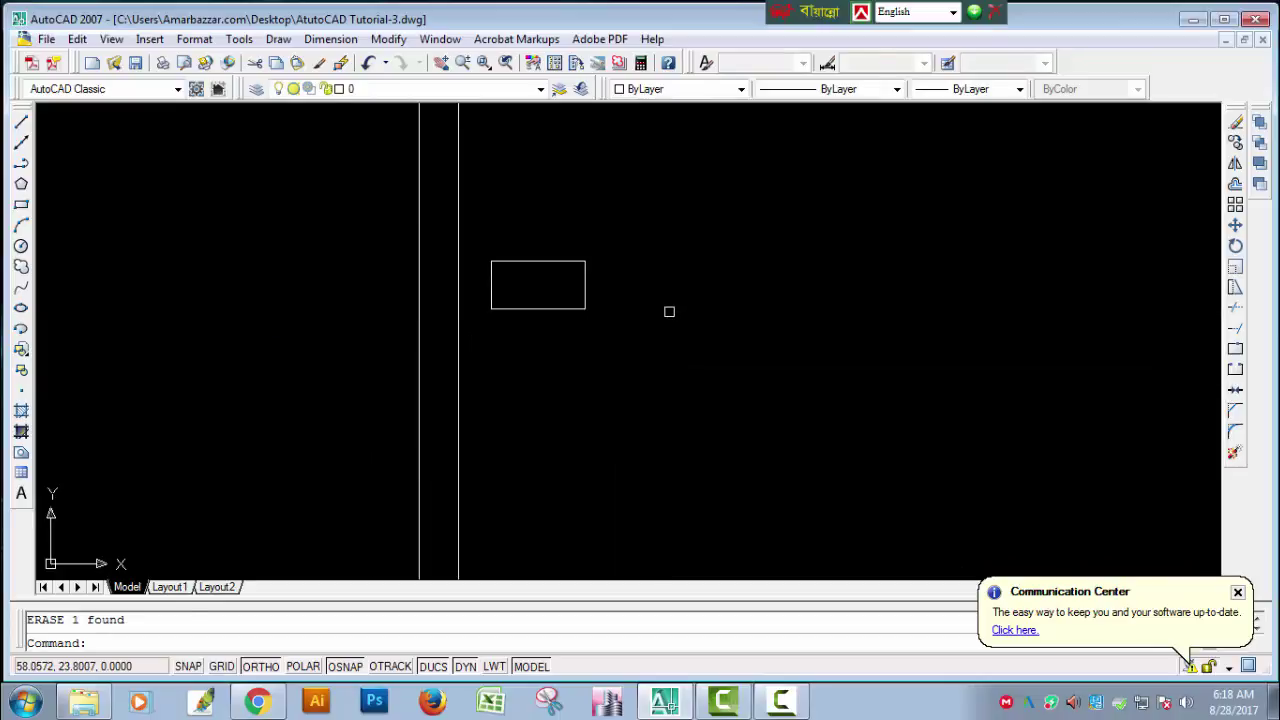
key("ctrl+z")
key("ctrl+z")
key("ctrl+z")
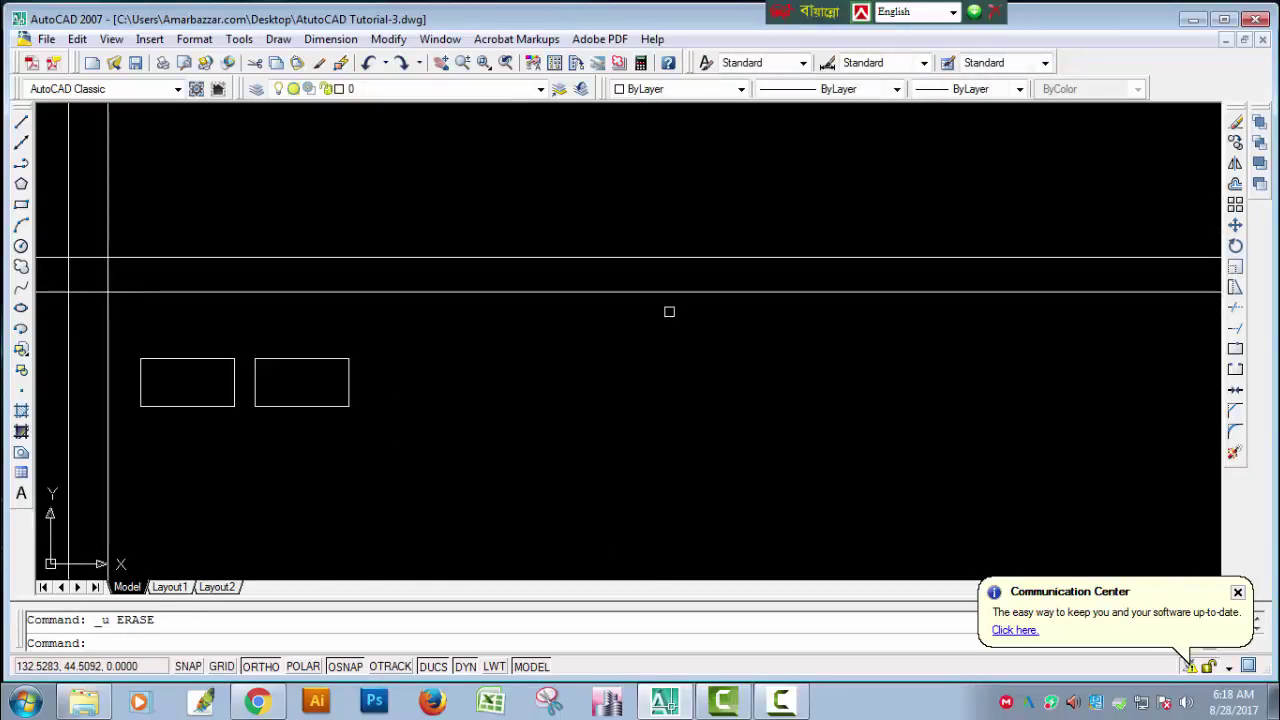
mouse_move(637, 343)
middle_mouse_down()
mouse_move(654, 357)
mouse_move(697, 327)
middle_mouse_up()
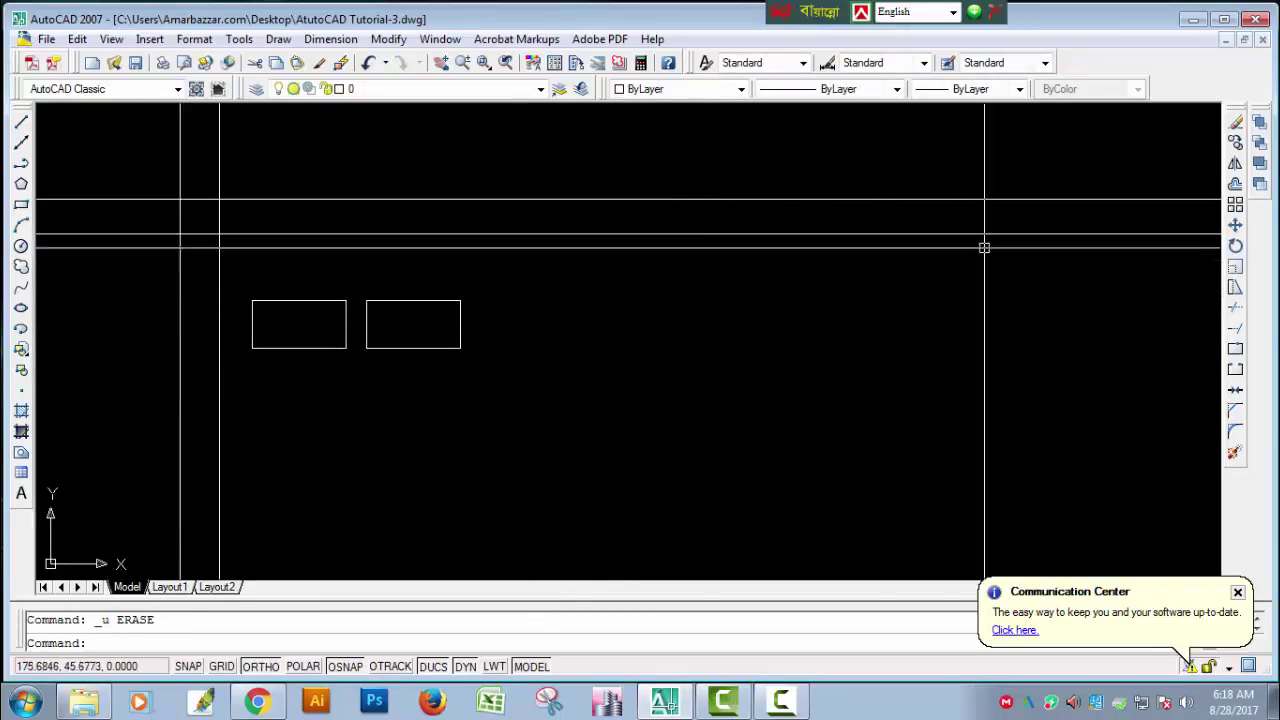
type("e")
key("Return")
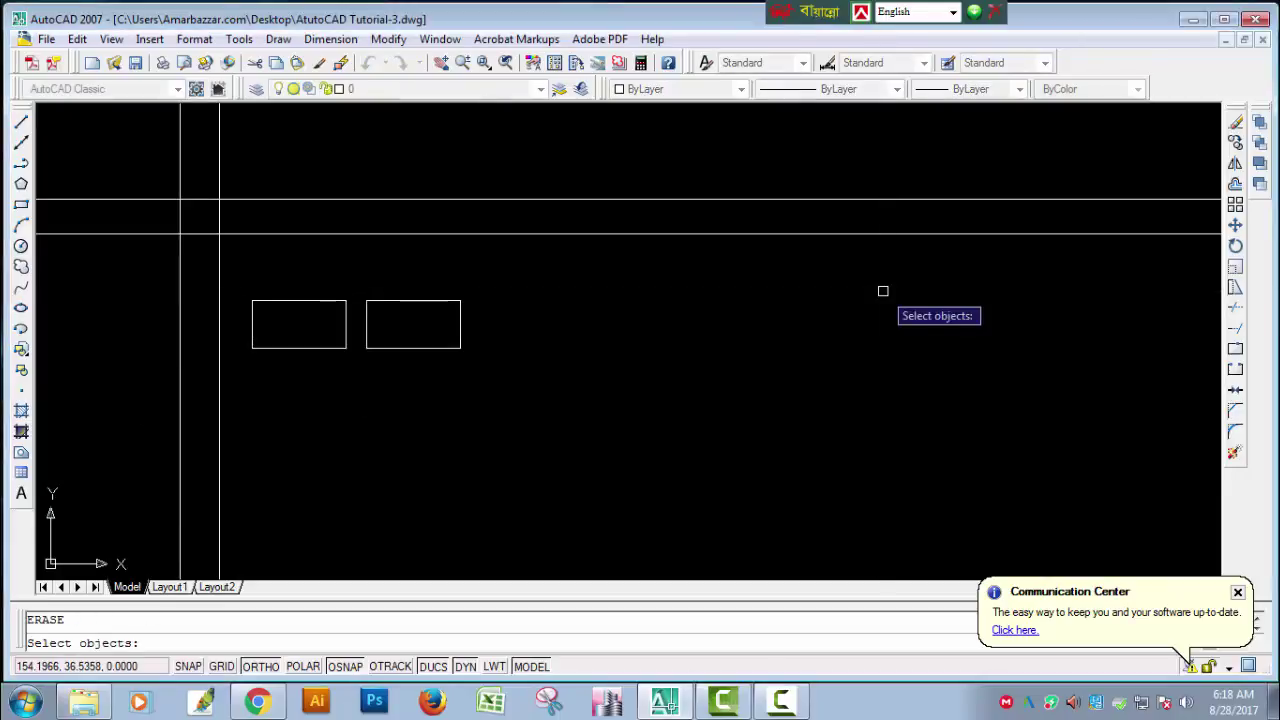
left_click(362, 279)
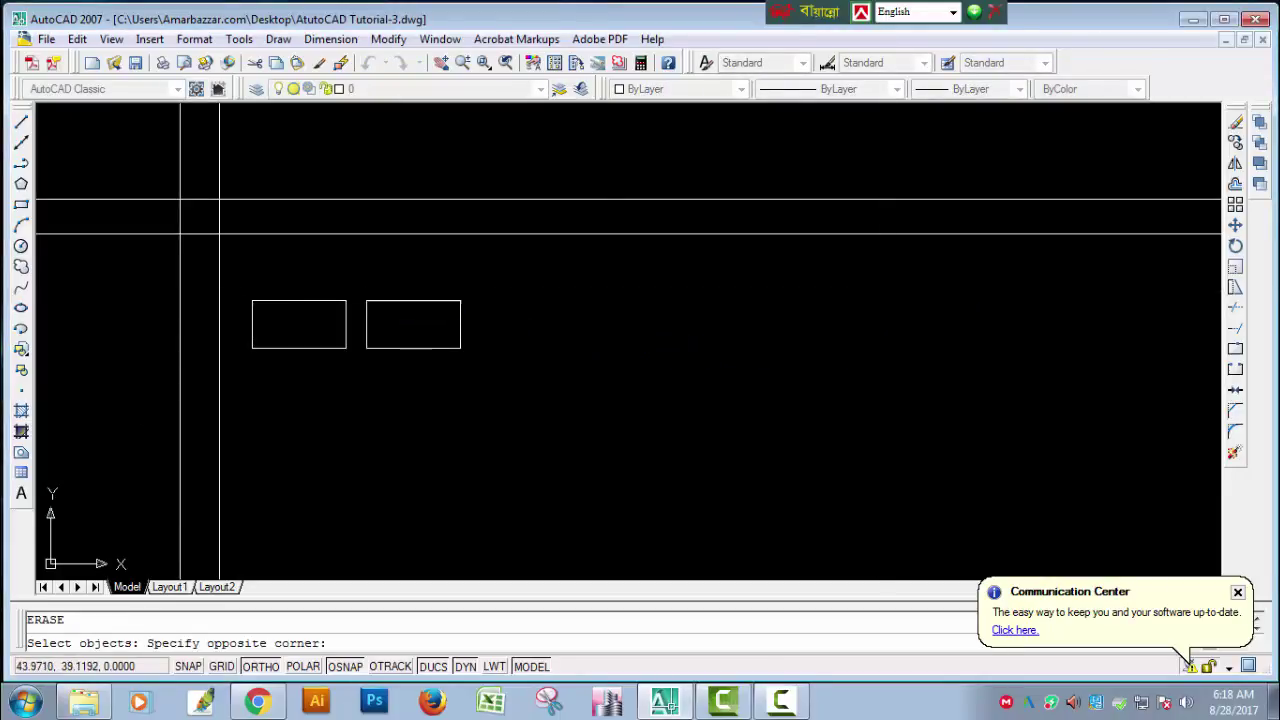
left_click(455, 407)
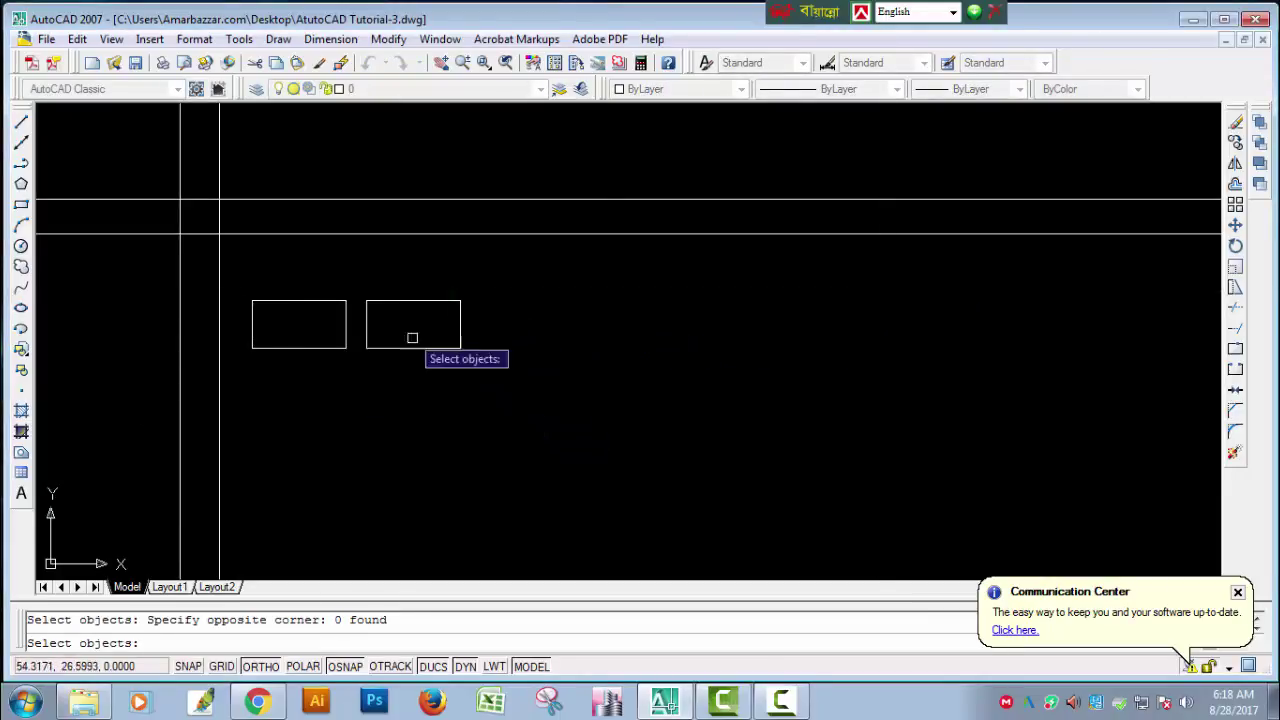
left_click(367, 278)
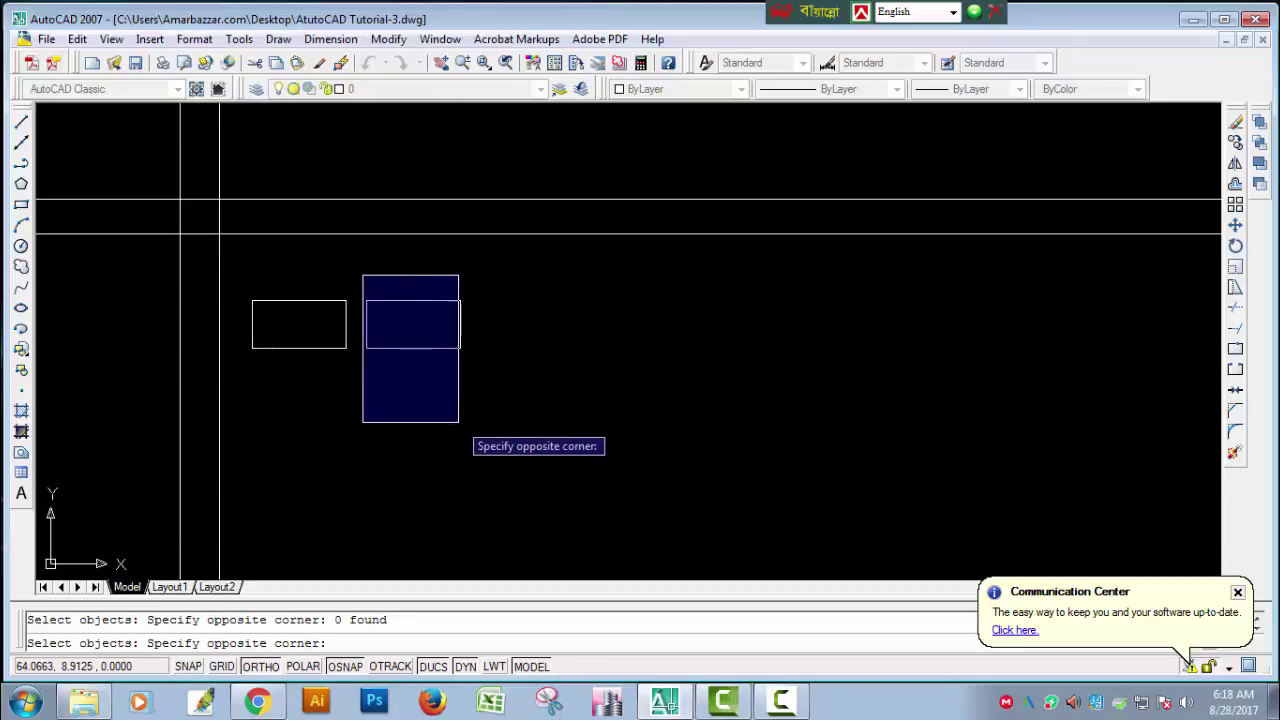
left_click(457, 423)
left_click(240, 270)
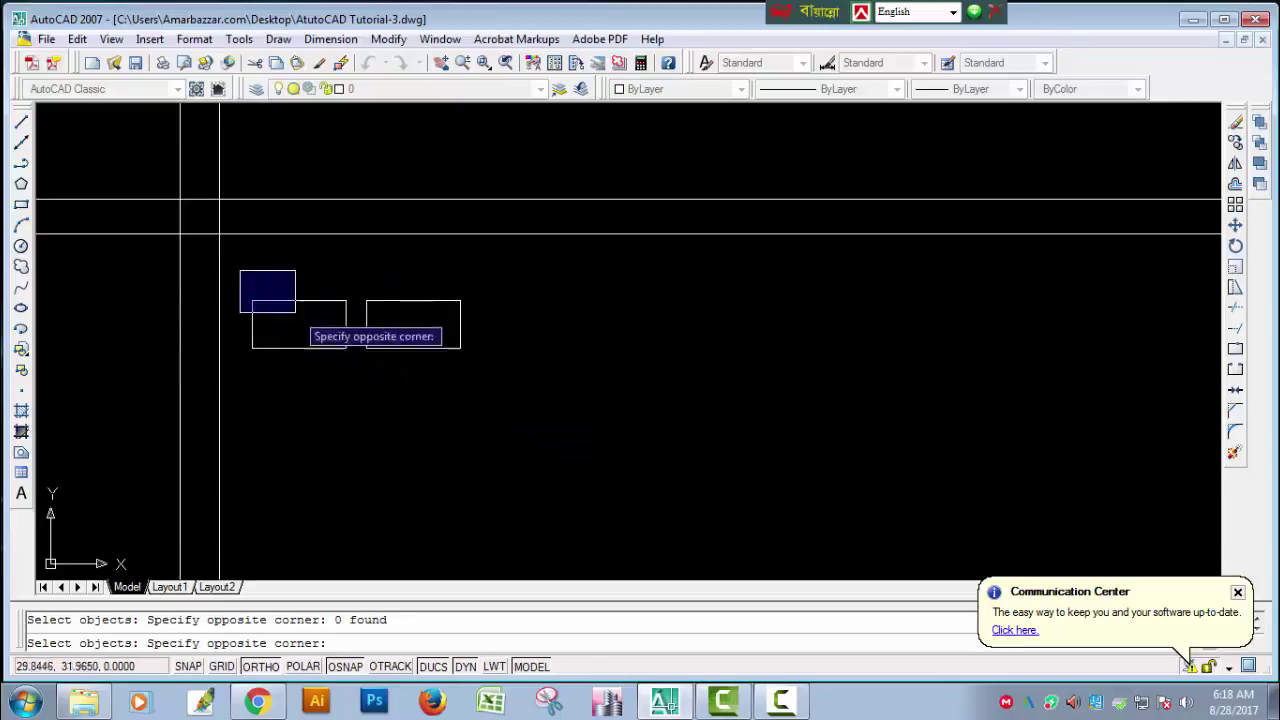
left_click(326, 332)
left_click(130, 152)
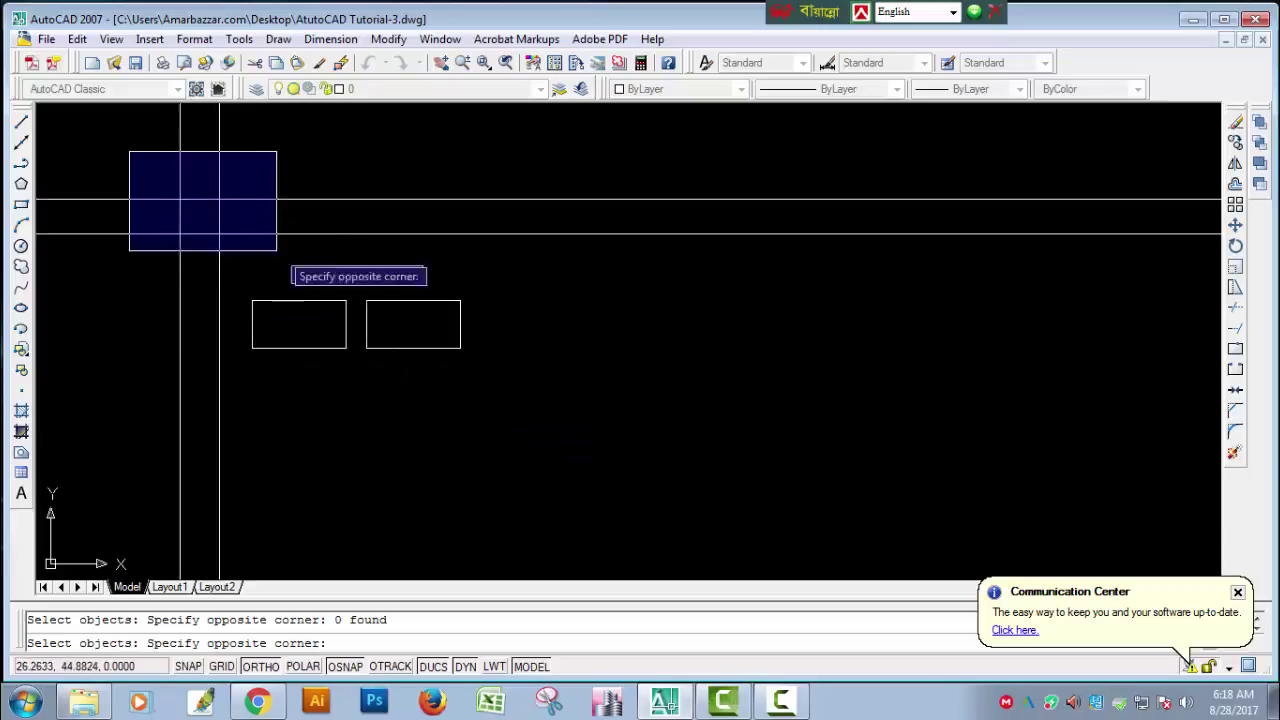
left_click(569, 271)
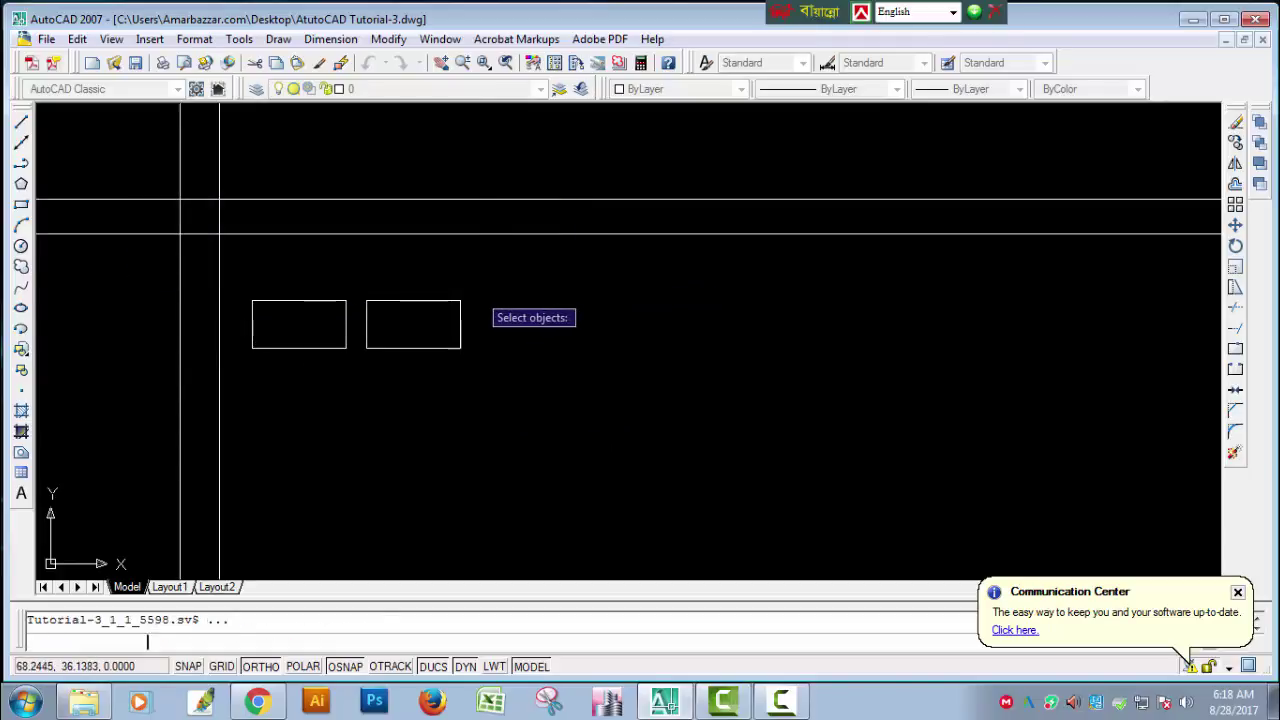
key("Escape")
middle_click_drag(525, 336, 595, 361)
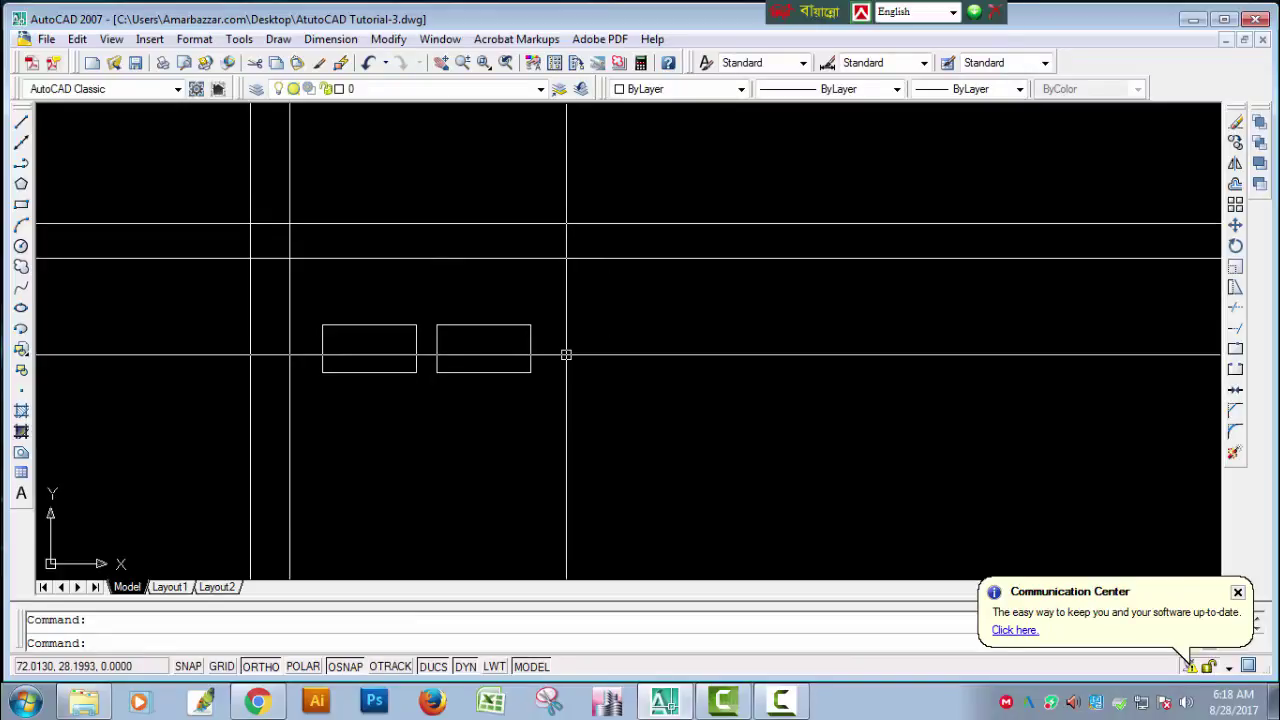
- Erase the right rectangle with the E command and a crossing window
type("e")
key("Return")
left_click(562, 354)
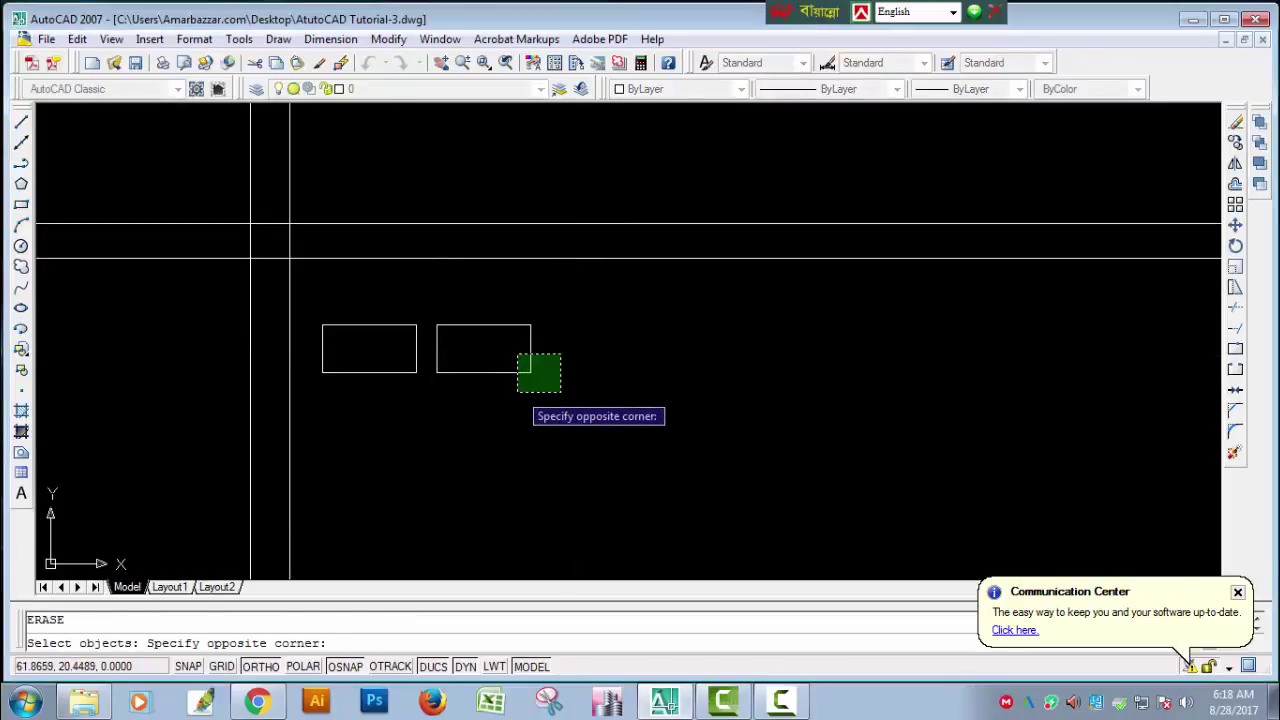
left_click(518, 391)
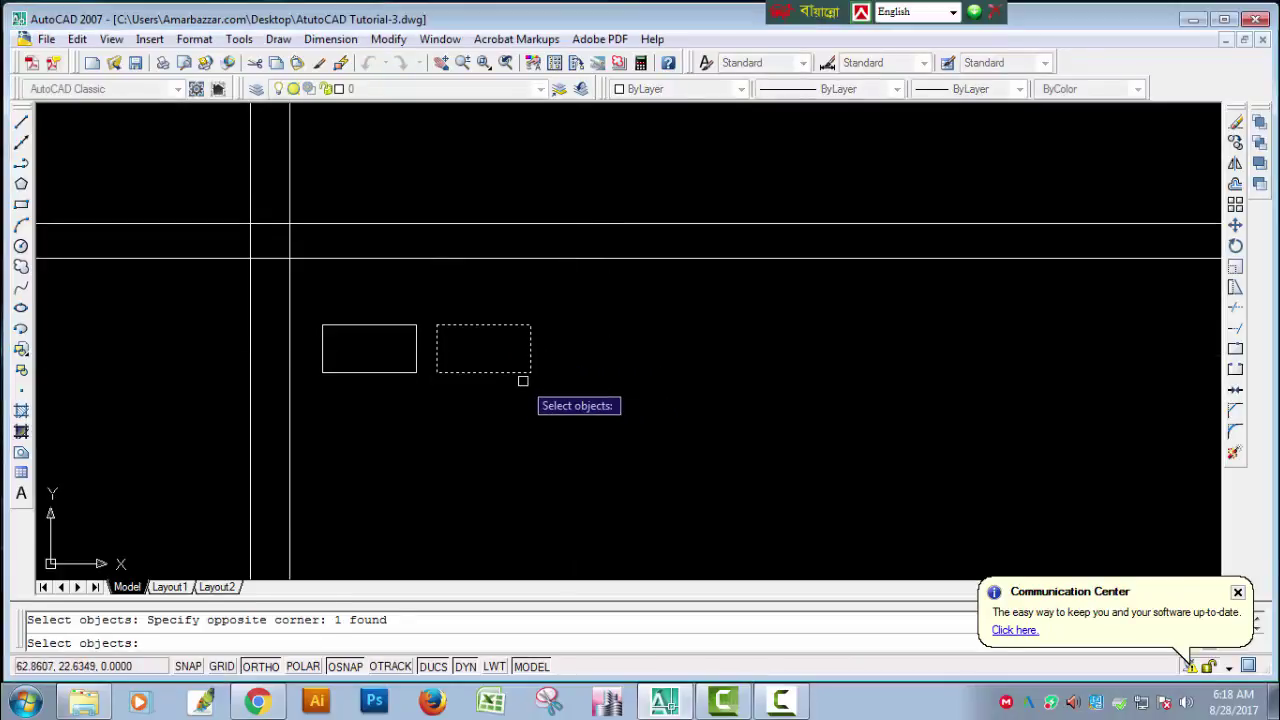
key("Return")
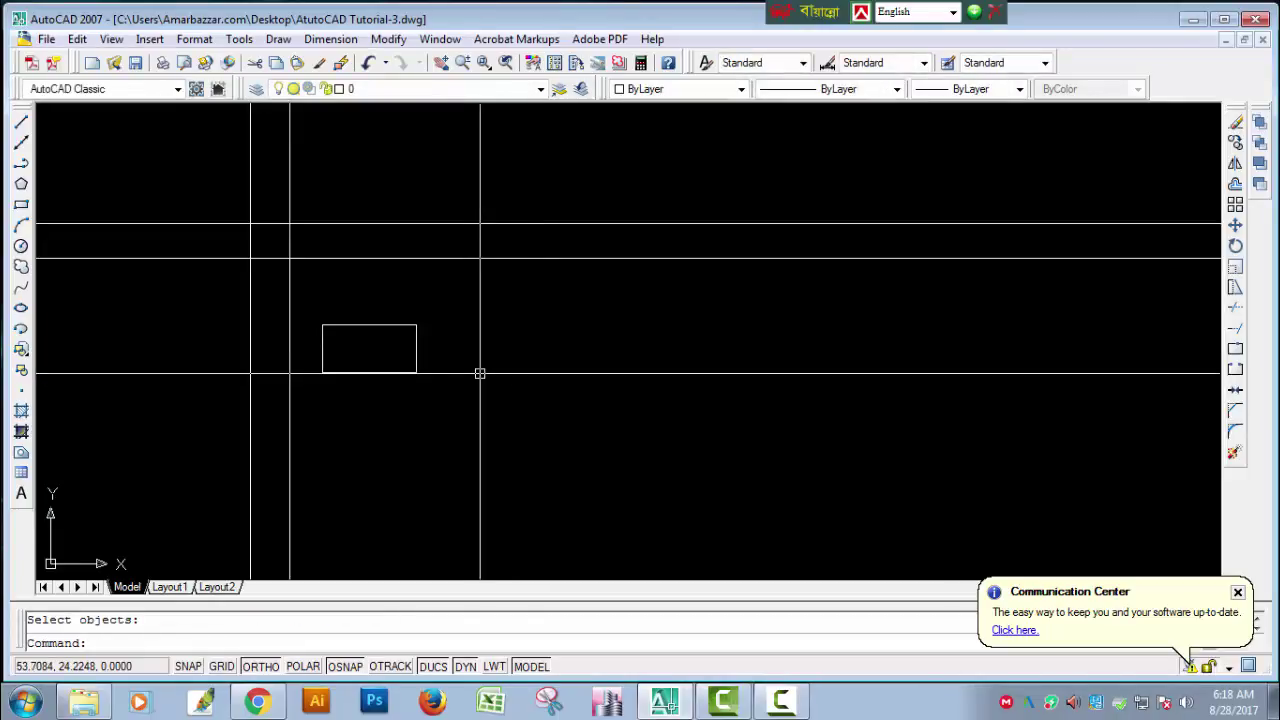
- Start another erase with a window near the left rectangle, ending it without removing anything
key("Return")
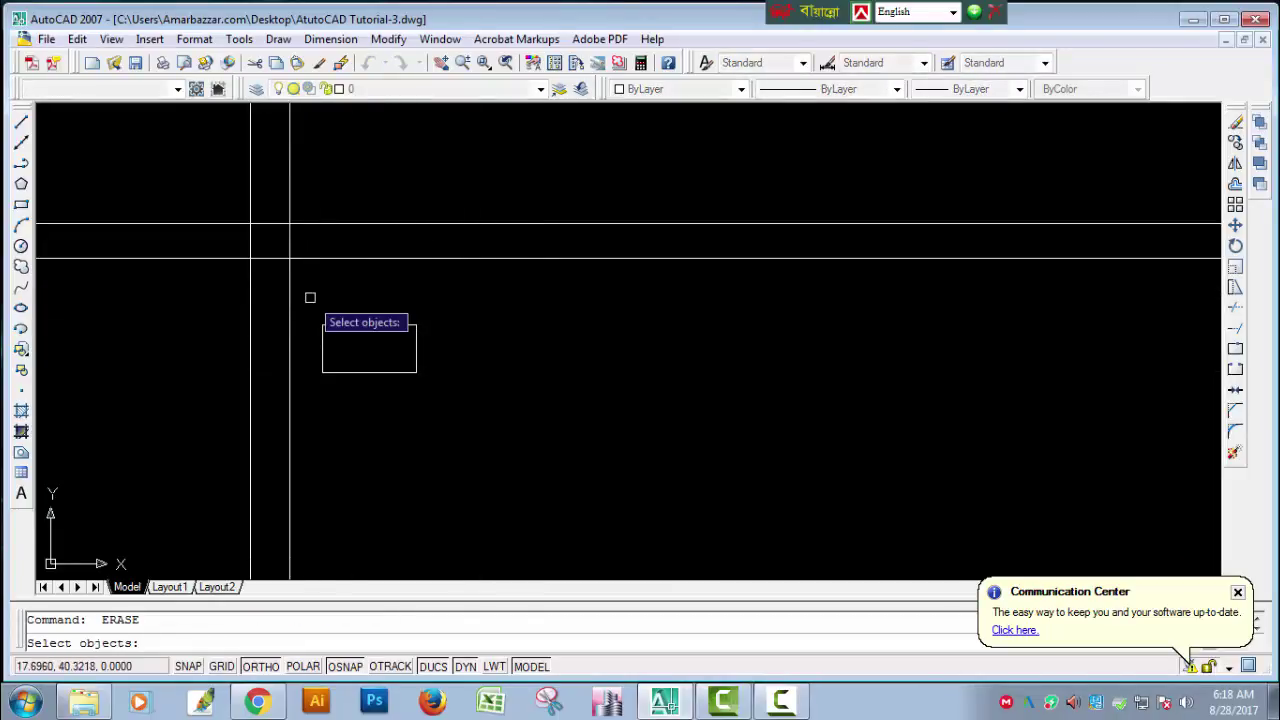
key("Escape")
type("e")
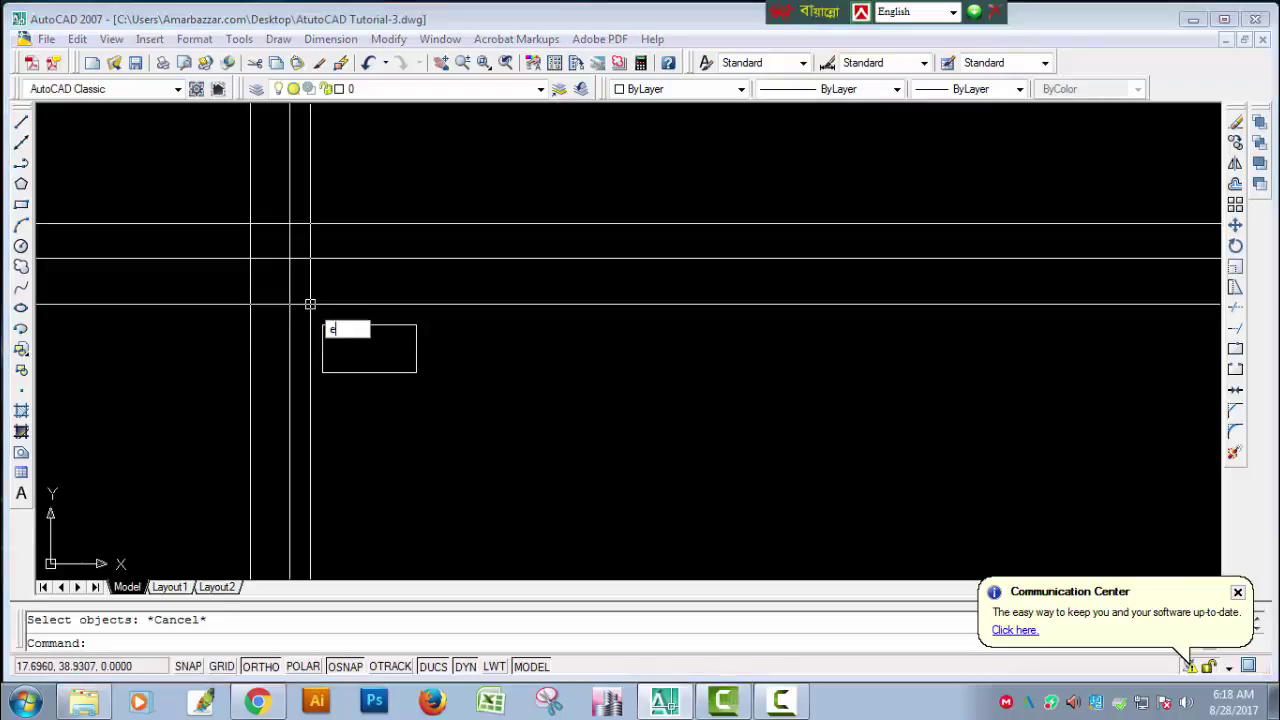
key("Return")
left_click(311, 305)
left_click(356, 344)
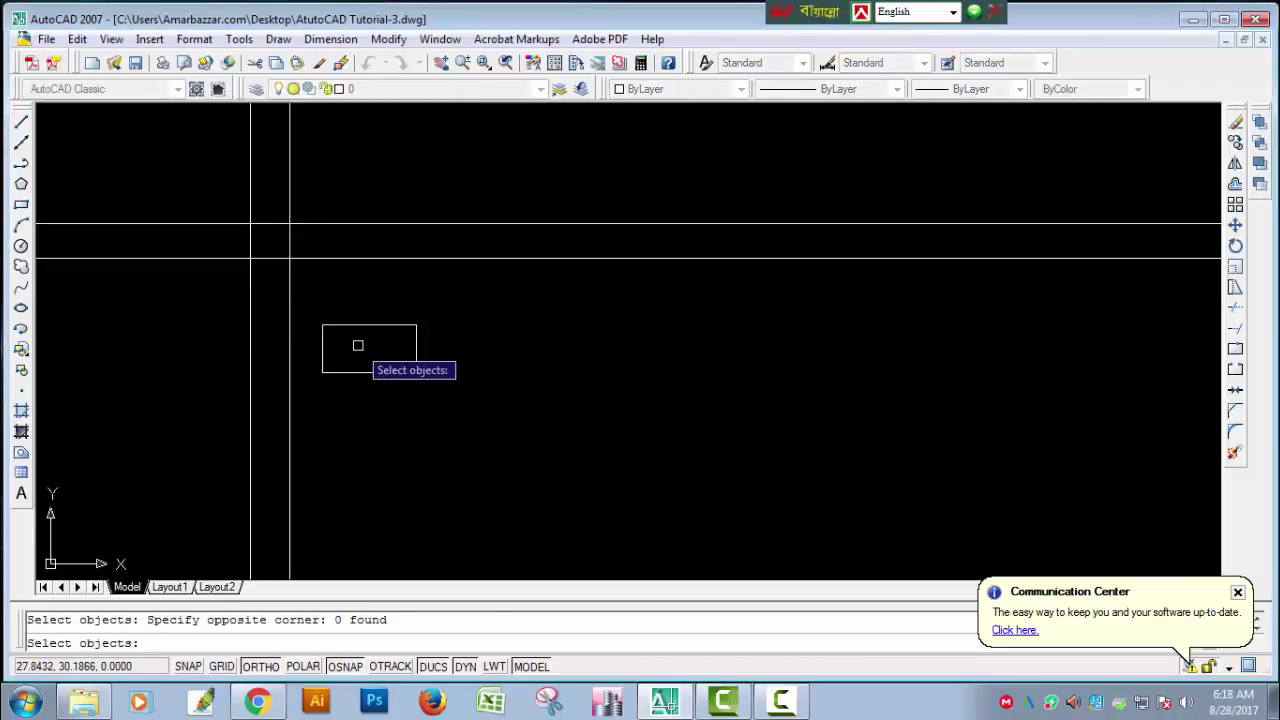
key("Return")
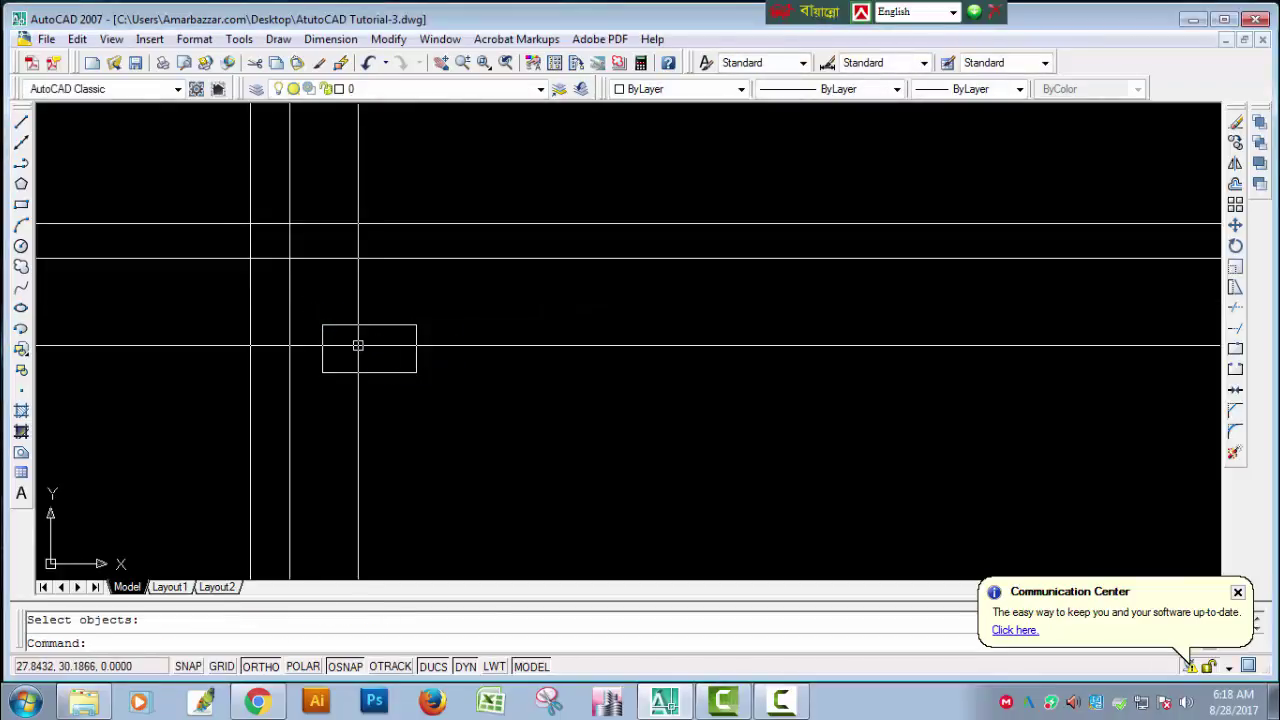
middle_click_drag(358, 345, 595, 346)
scroll(578, 358, "up", 2)
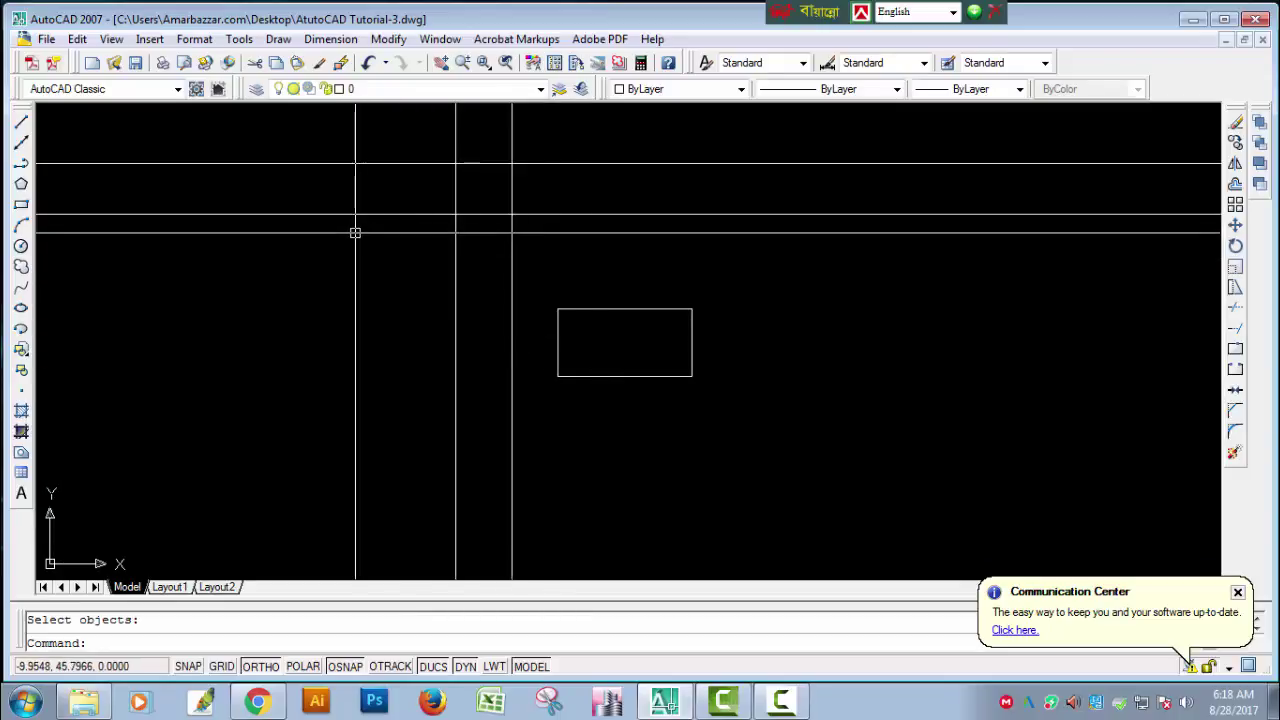
- Window-select the remaining rectangle twice, clearing each selection, then zoom out and pan
left_click(537, 278)
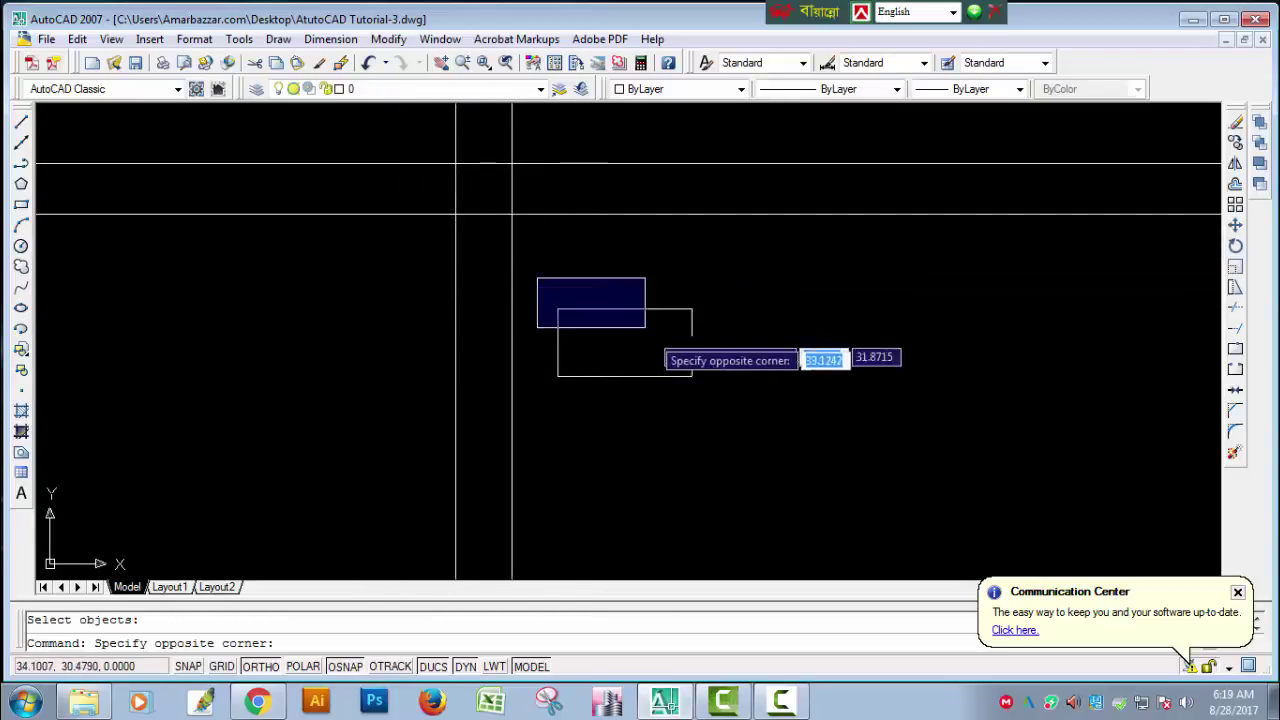
left_click(757, 397)
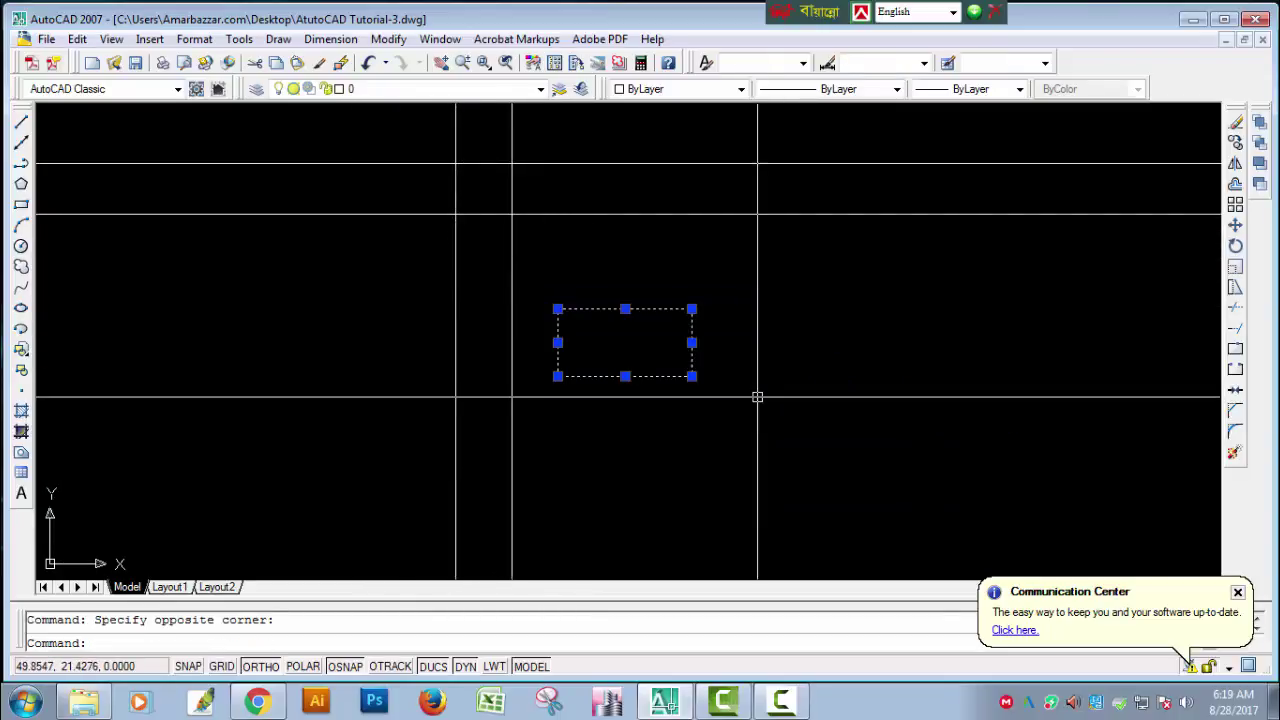
key("Escape")
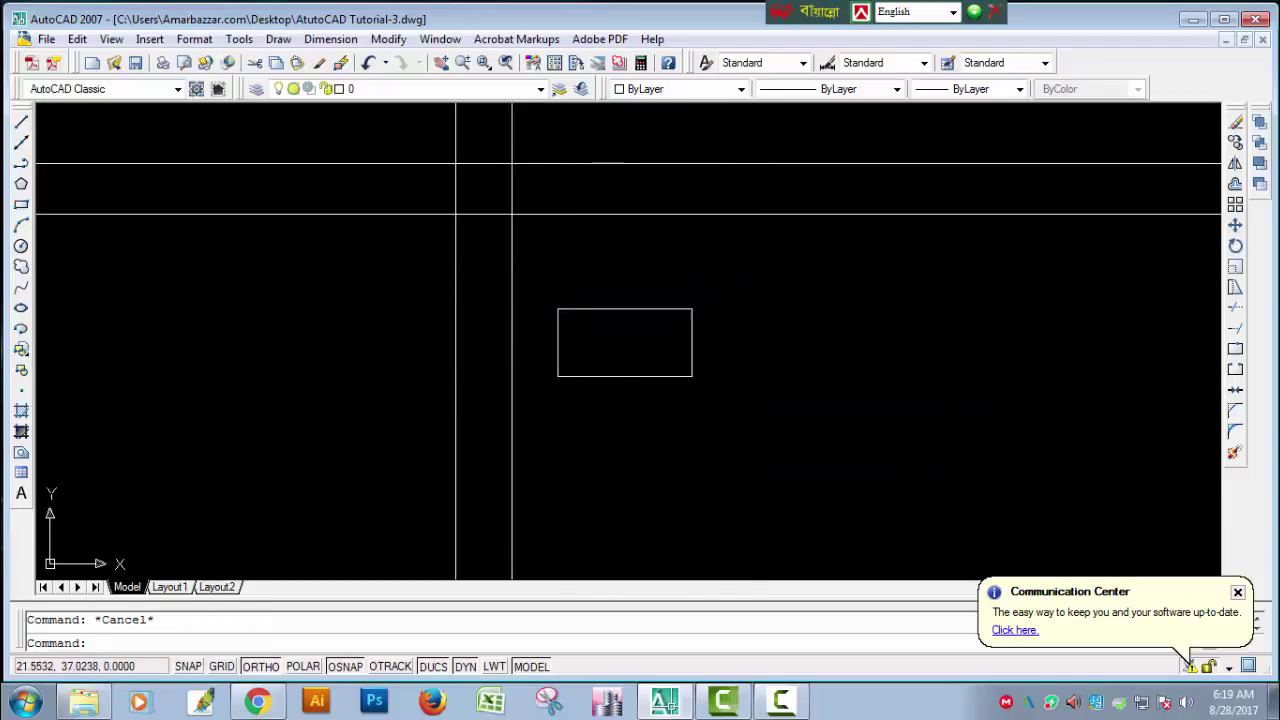
left_click(543, 269)
left_click(708, 388)
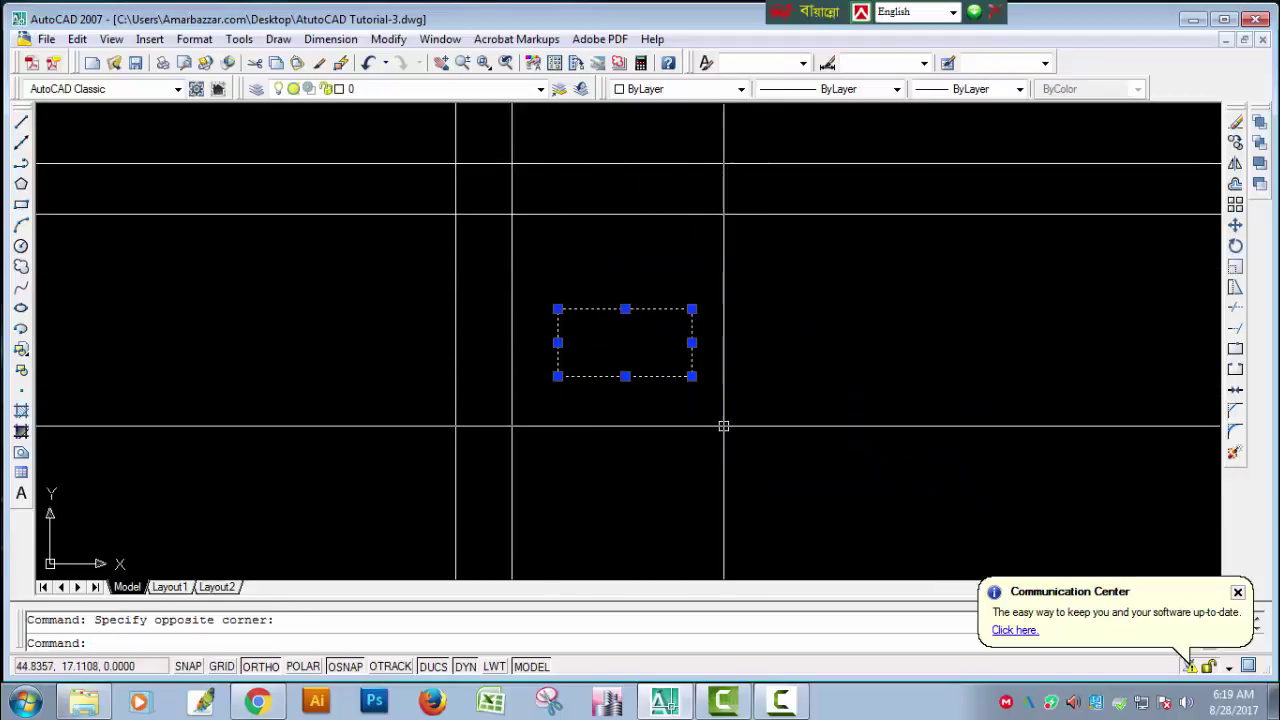
key("Escape")
scroll(720, 421, "down", 2)
middle_click_drag(725, 388, 660, 398)
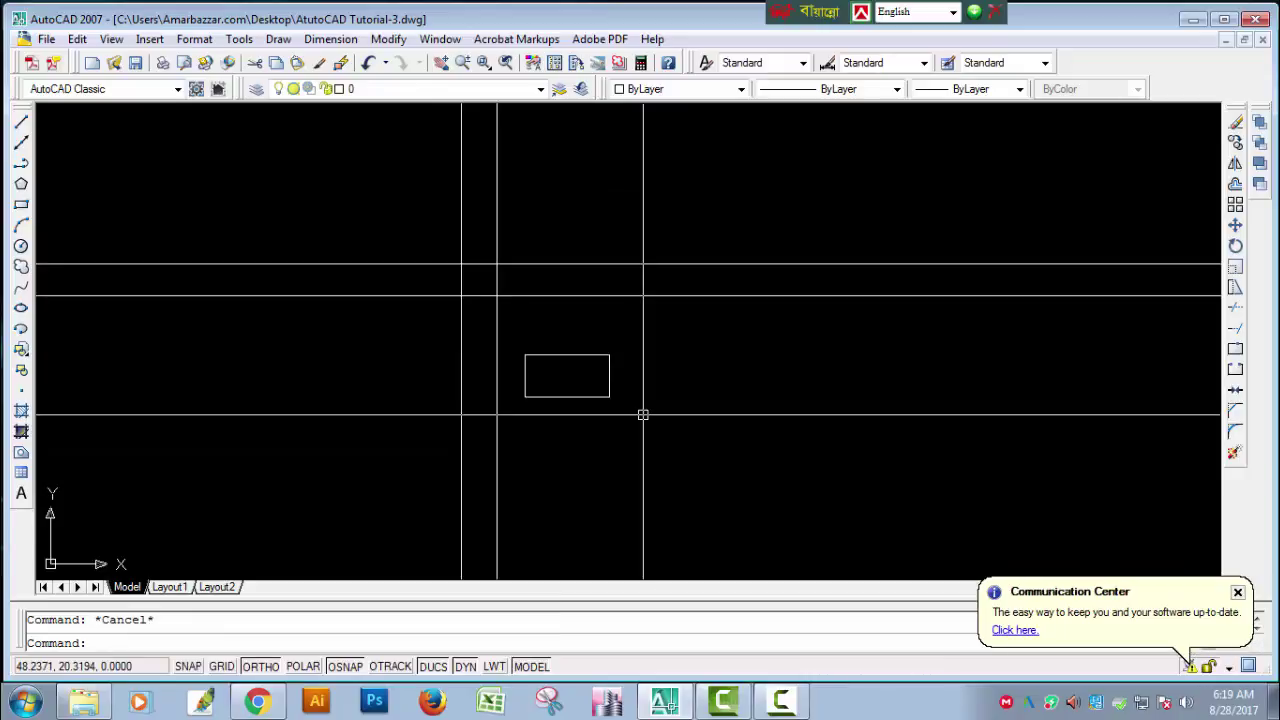
- Undo the zoom and the erase with Ctrl+Z to bring back the right rectangle
key("ctrl+z")
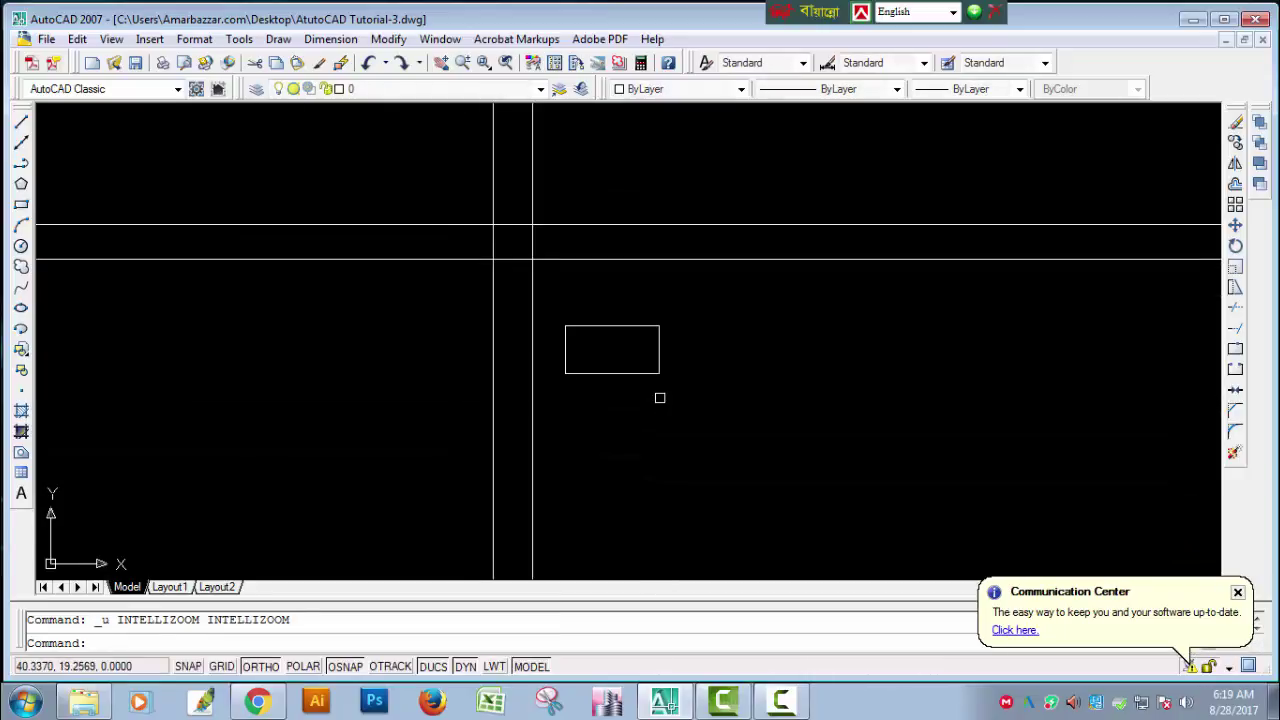
key("ctrl+z")
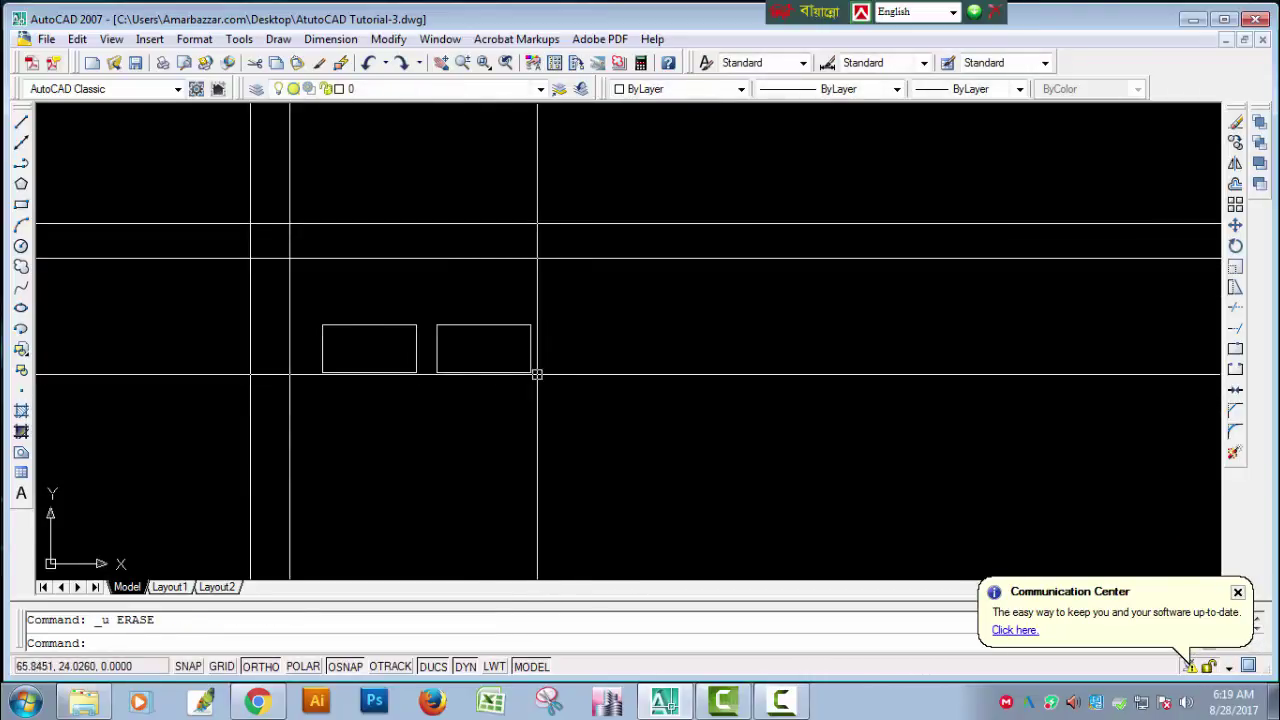
left_click(535, 371)
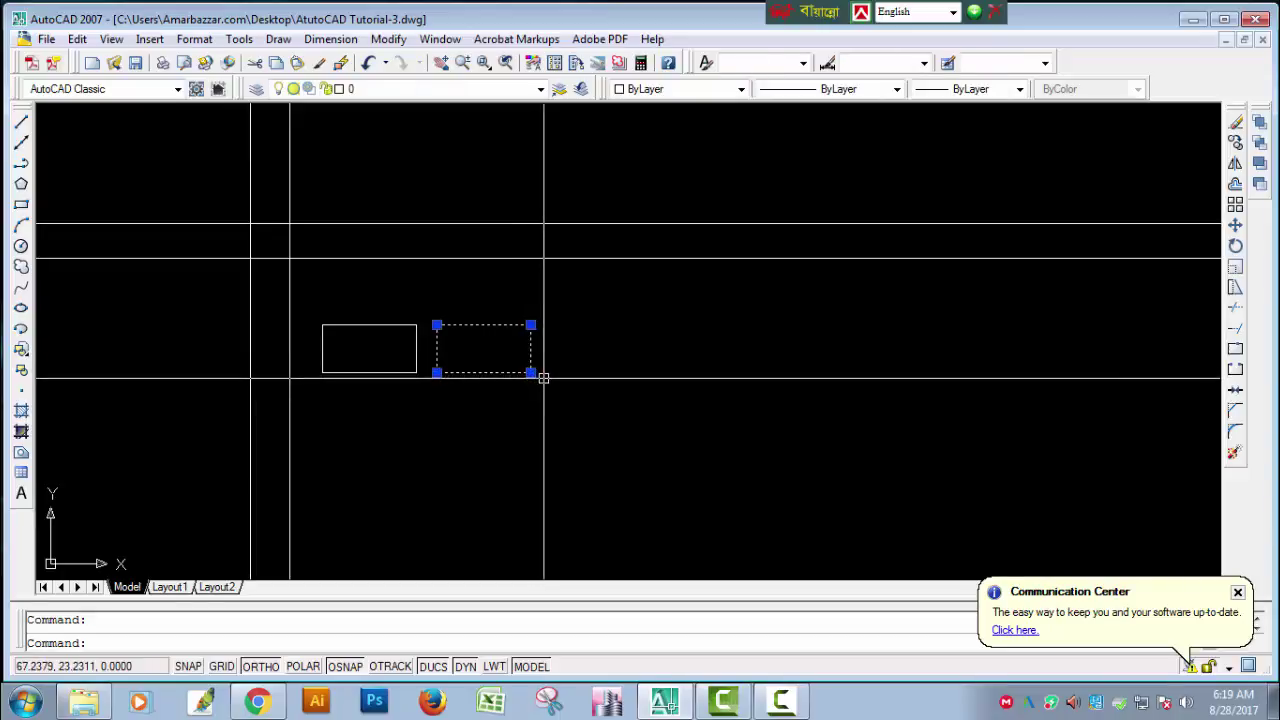
key("Escape")
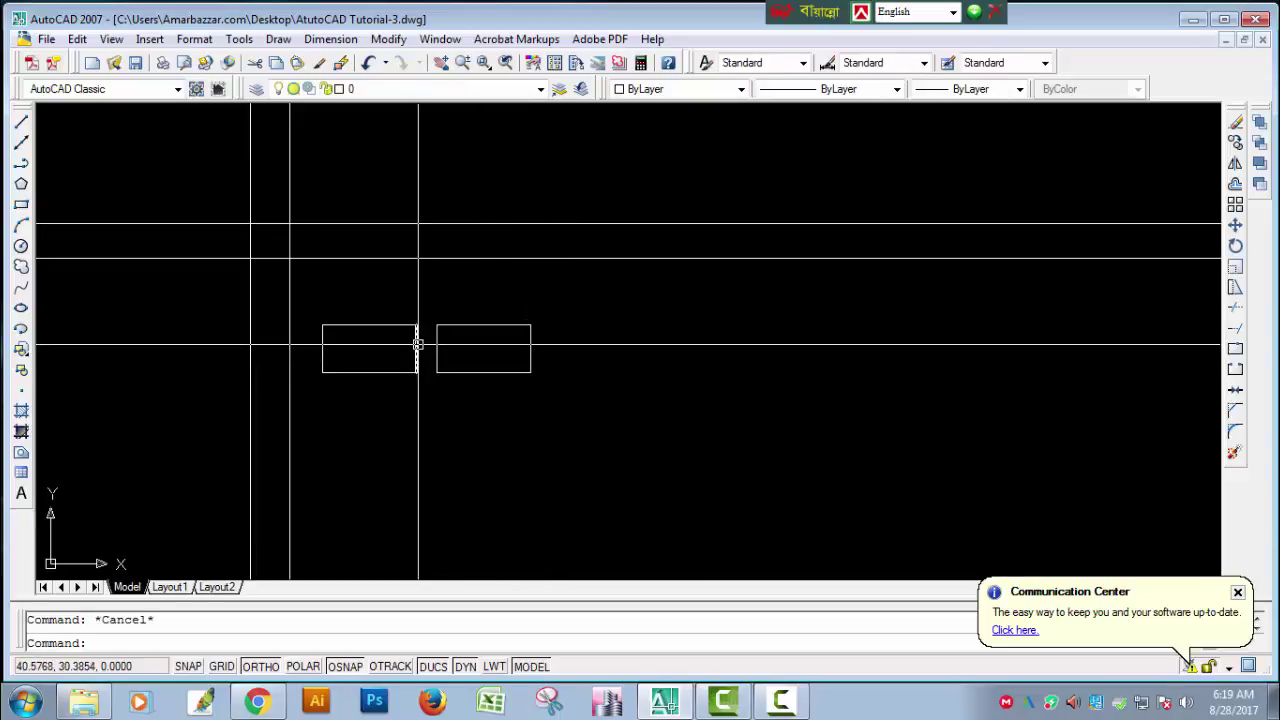
left_click(417, 348)
key("Escape")
- Check the restored geometry by selecting and deselecting the left rectangle's right edge and the right rectangle
scroll(417, 360, "up", 2)
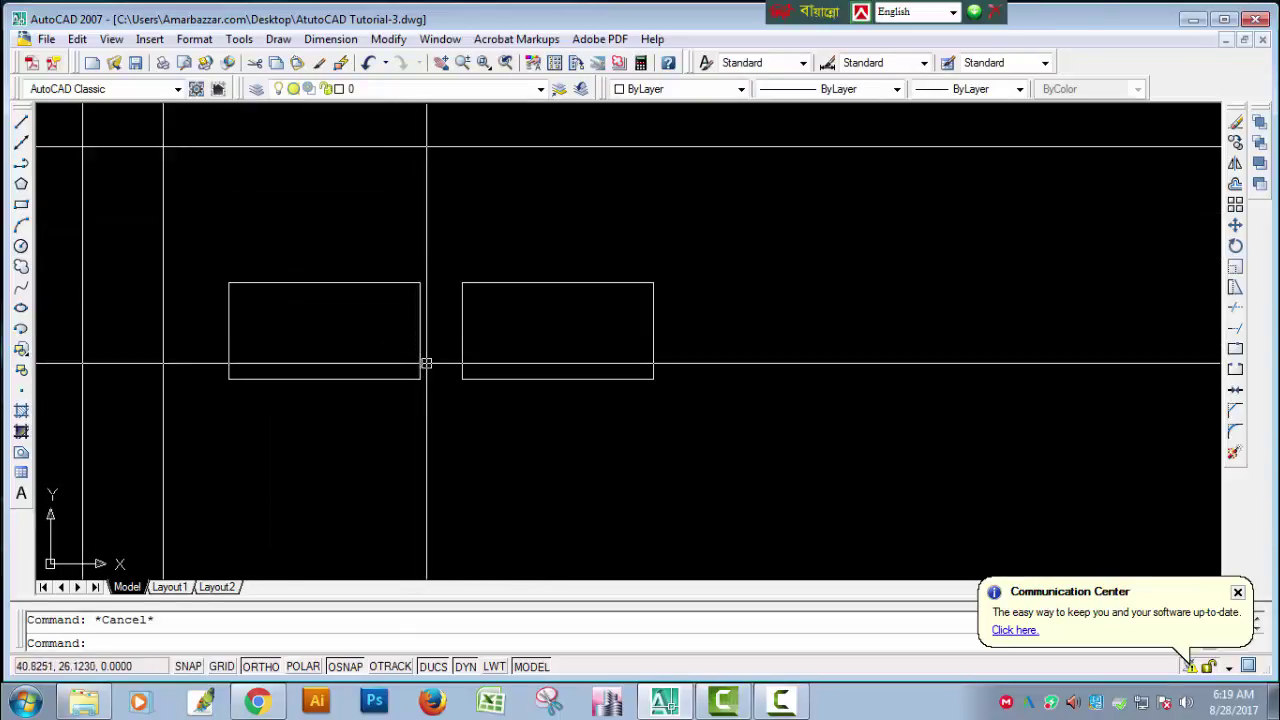
middle_click_drag(466, 360, 663, 383)
scroll(663, 383, "down", 1)
scroll(663, 383, "down", 1)
scroll(663, 355, "up", 1)
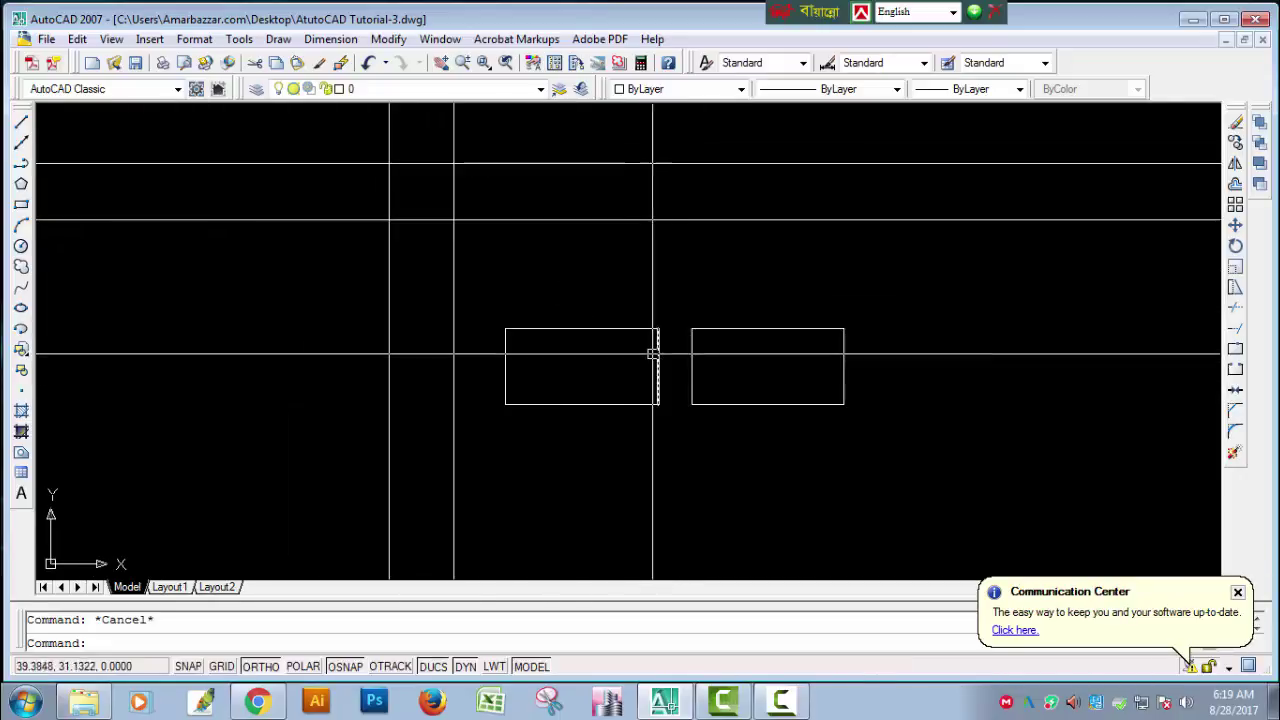
scroll(663, 340, "up", 1)
left_click(663, 340)
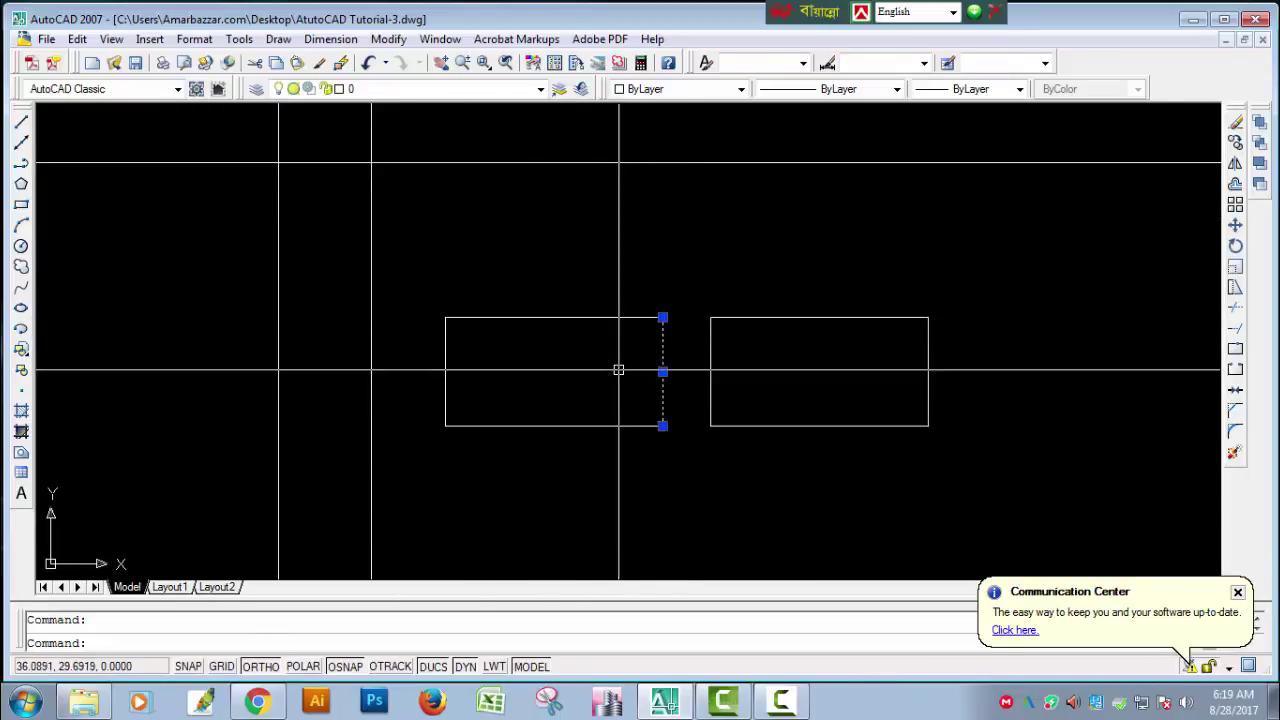
key("Escape")
left_click(929, 368)
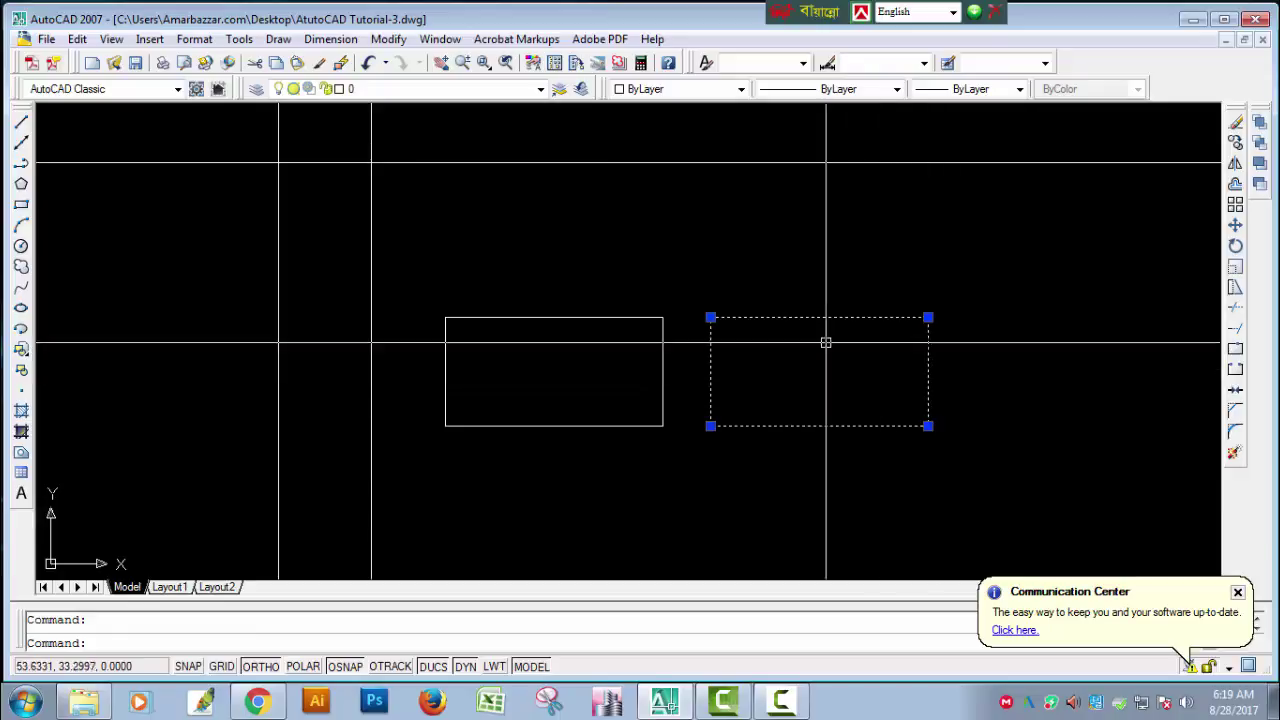
key("Escape")
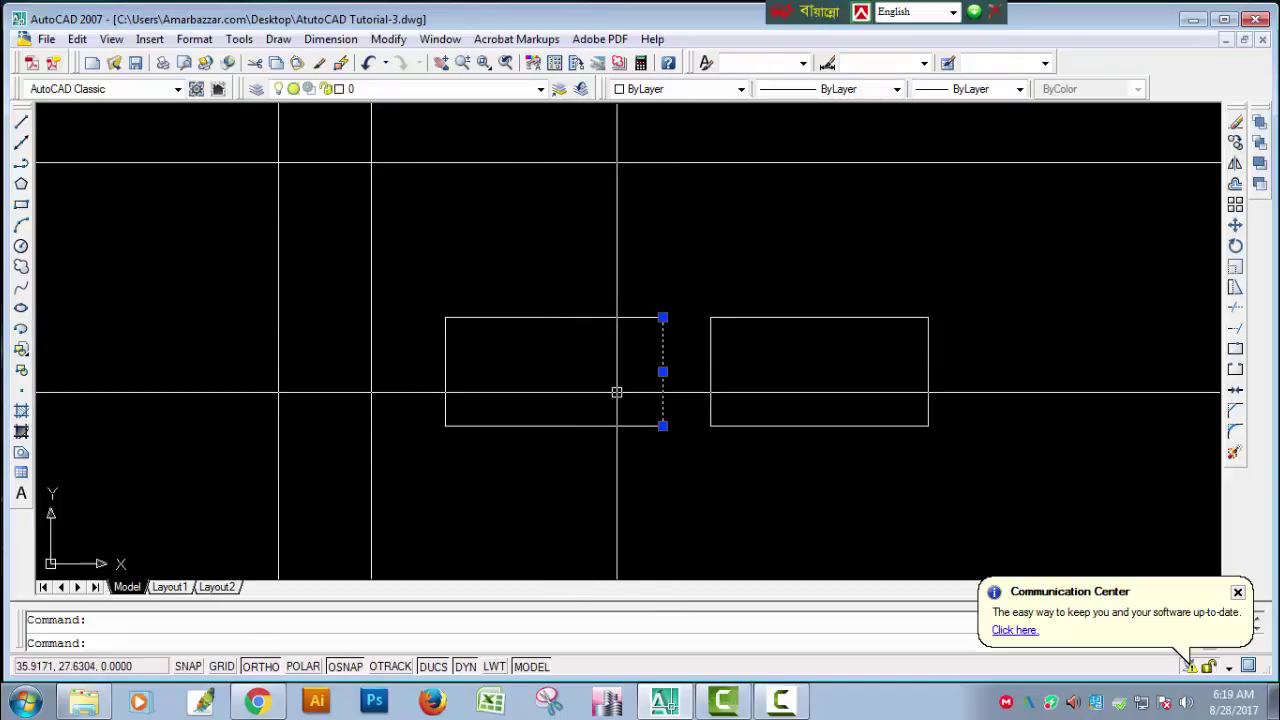
key("Escape")
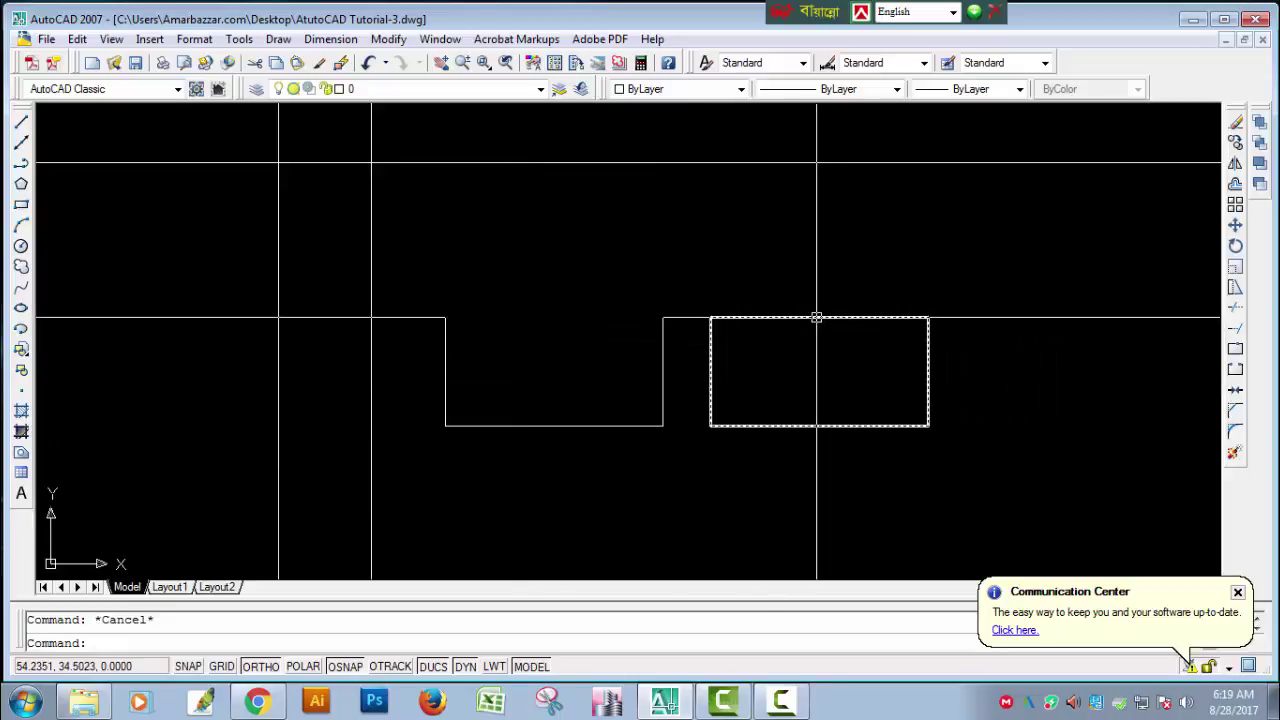
scroll(813, 318, "down", 4)
mouse_move(706, 334)
middle_mouse_down()
mouse_move(586, 277)
mouse_move(617, 354)
middle_mouse_up()
- Try left-to-right window selections, which pick up only rectangles fully enclosed
scroll(527, 316, "up", 3)
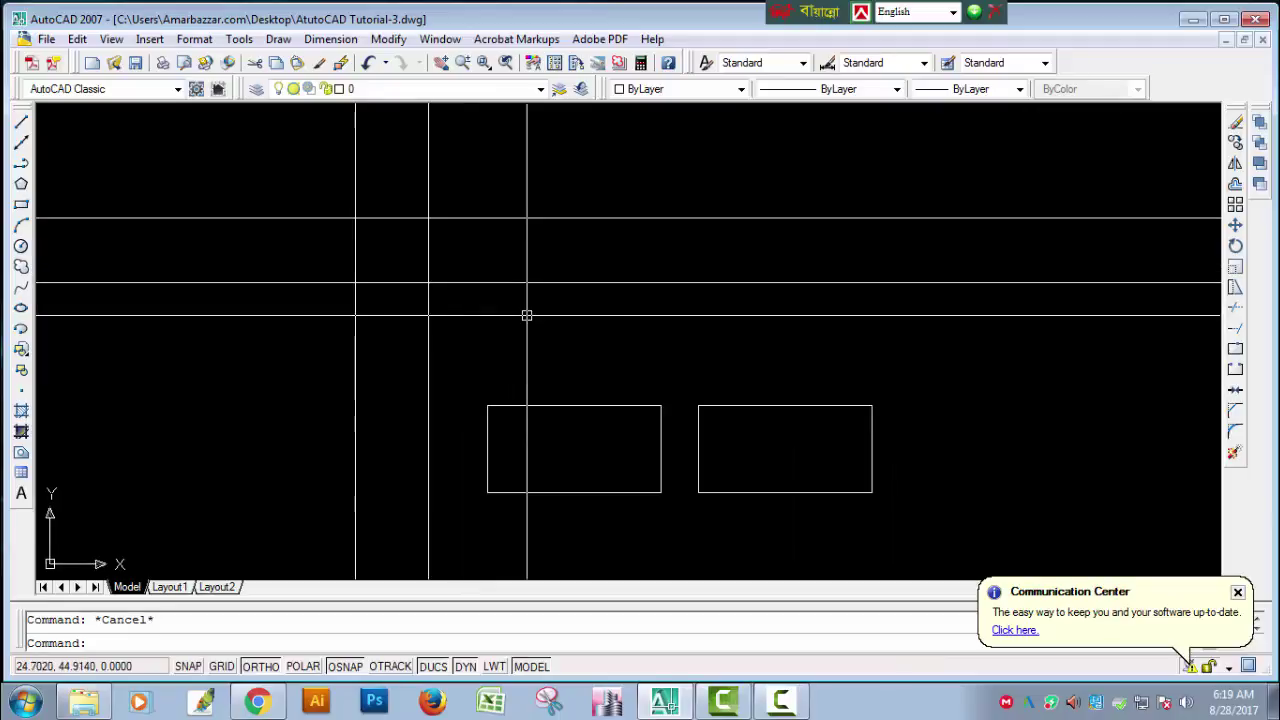
mouse_move(527, 316)
middle_mouse_down()
mouse_move(491, 262)
mouse_move(500, 323)
middle_mouse_up()
scroll(500, 269, "down", 4)
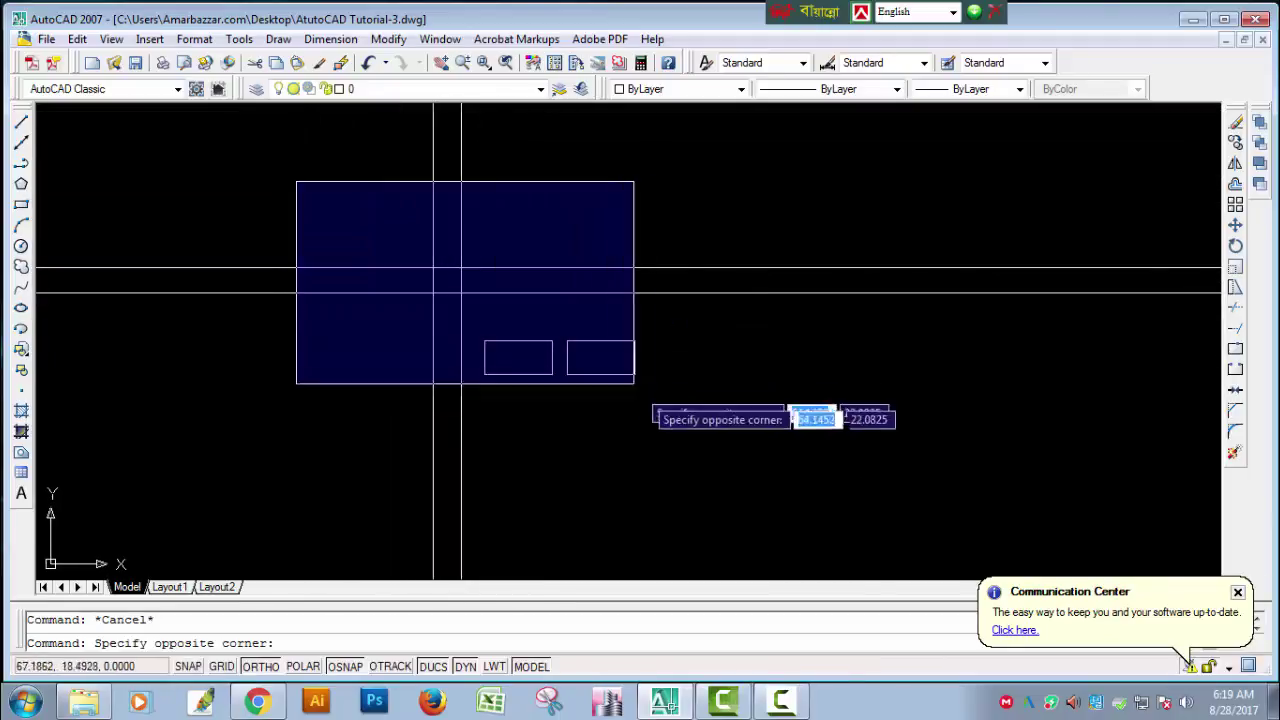
left_click(786, 455)
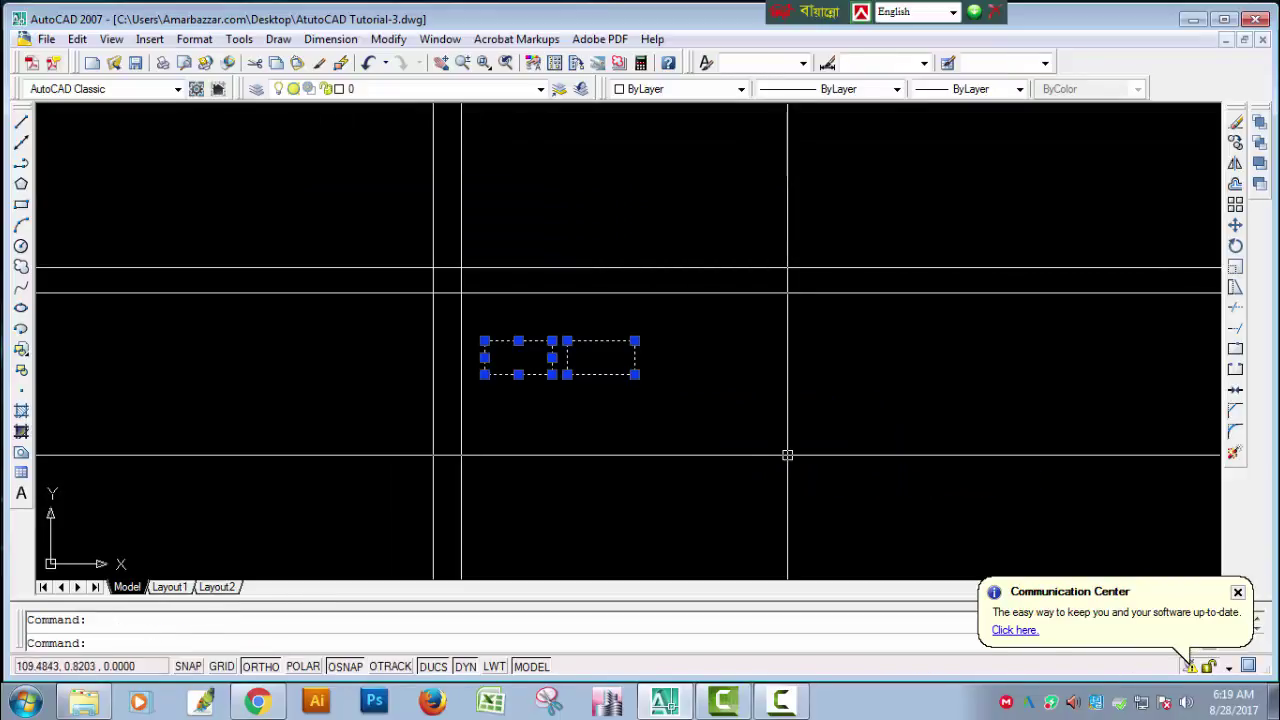
key("Escape")
left_click(324, 174)
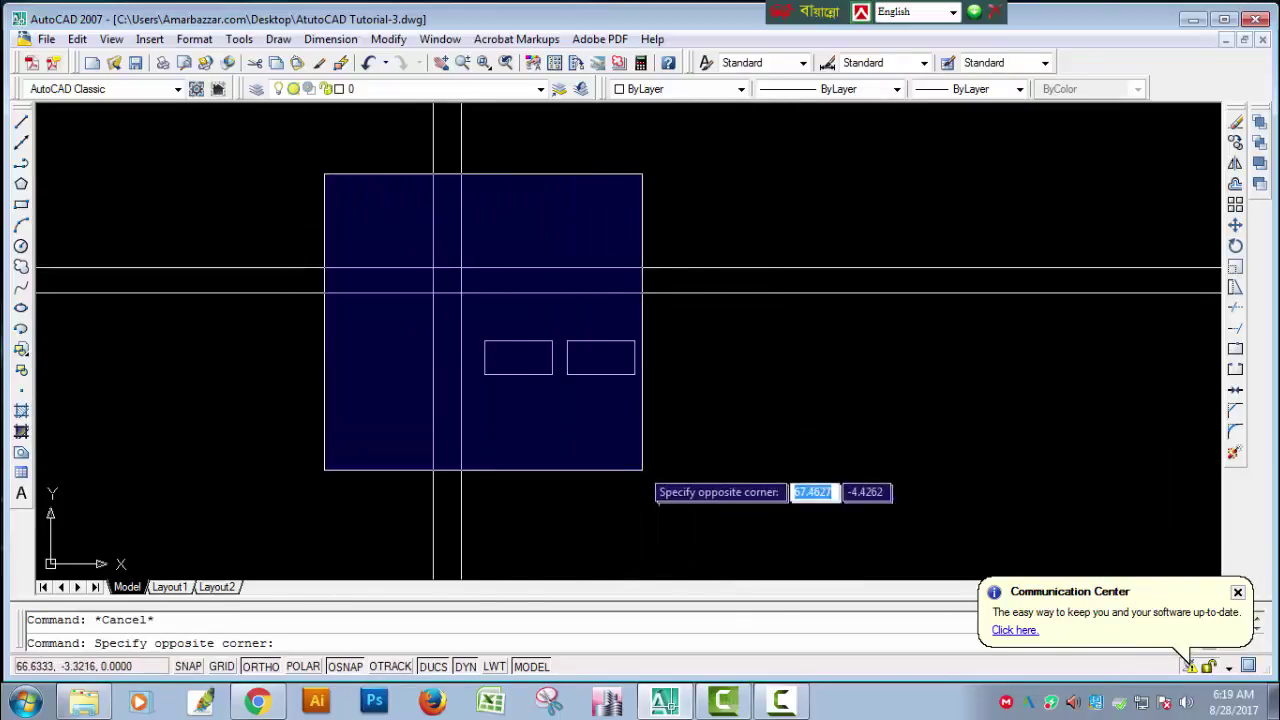
left_click(632, 476)
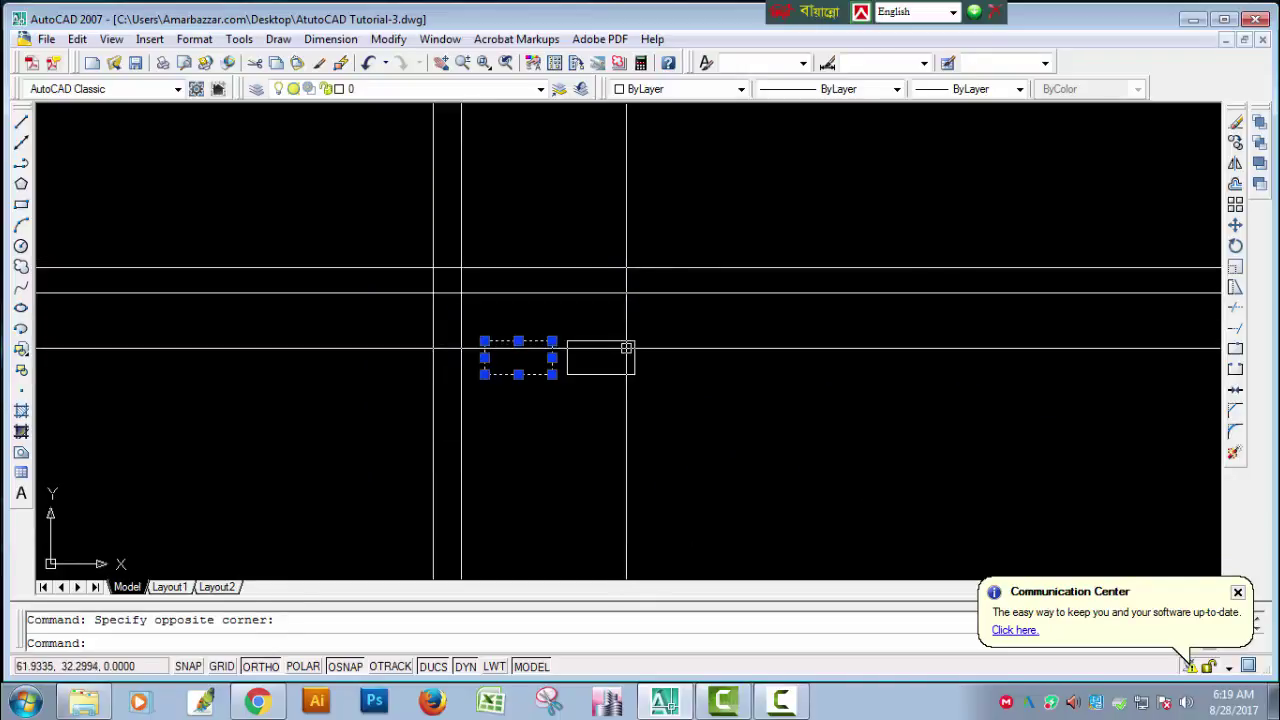
key("Escape")
- Drag right-to-left crossing windows over the construction lines and rectangles to select everything
left_click(326, 183)
left_click(728, 446)
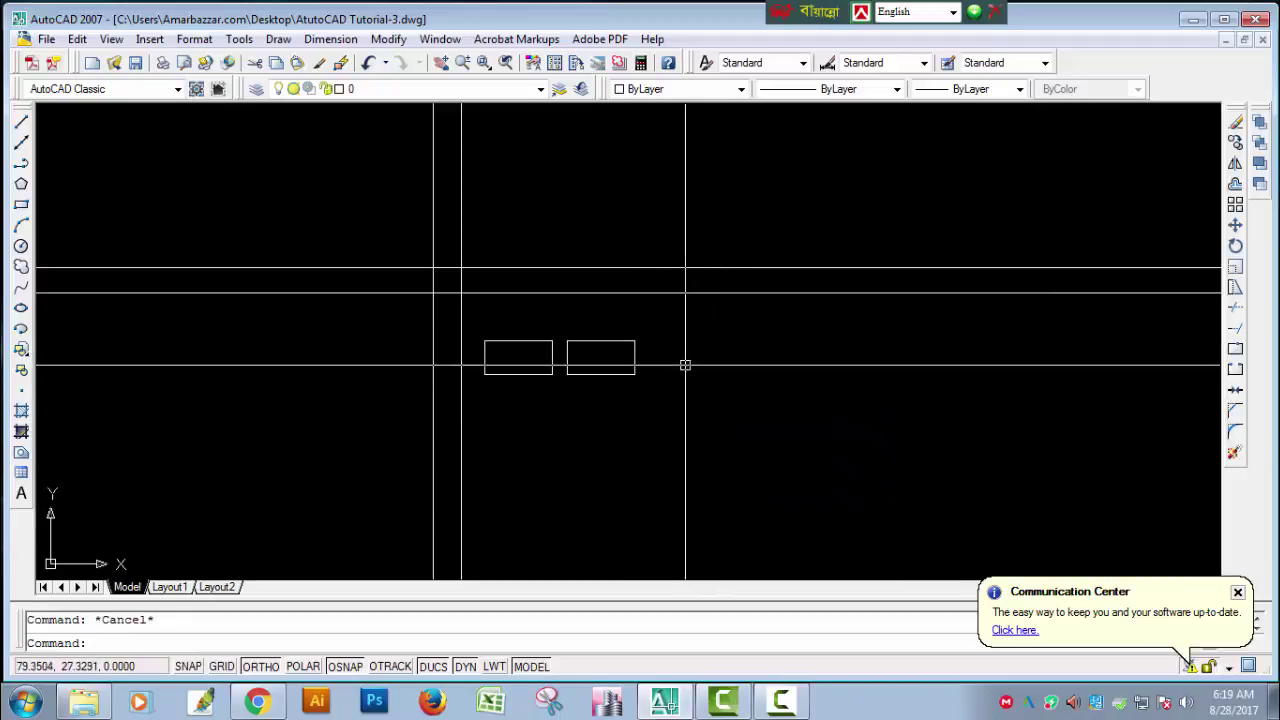
left_click(650, 371)
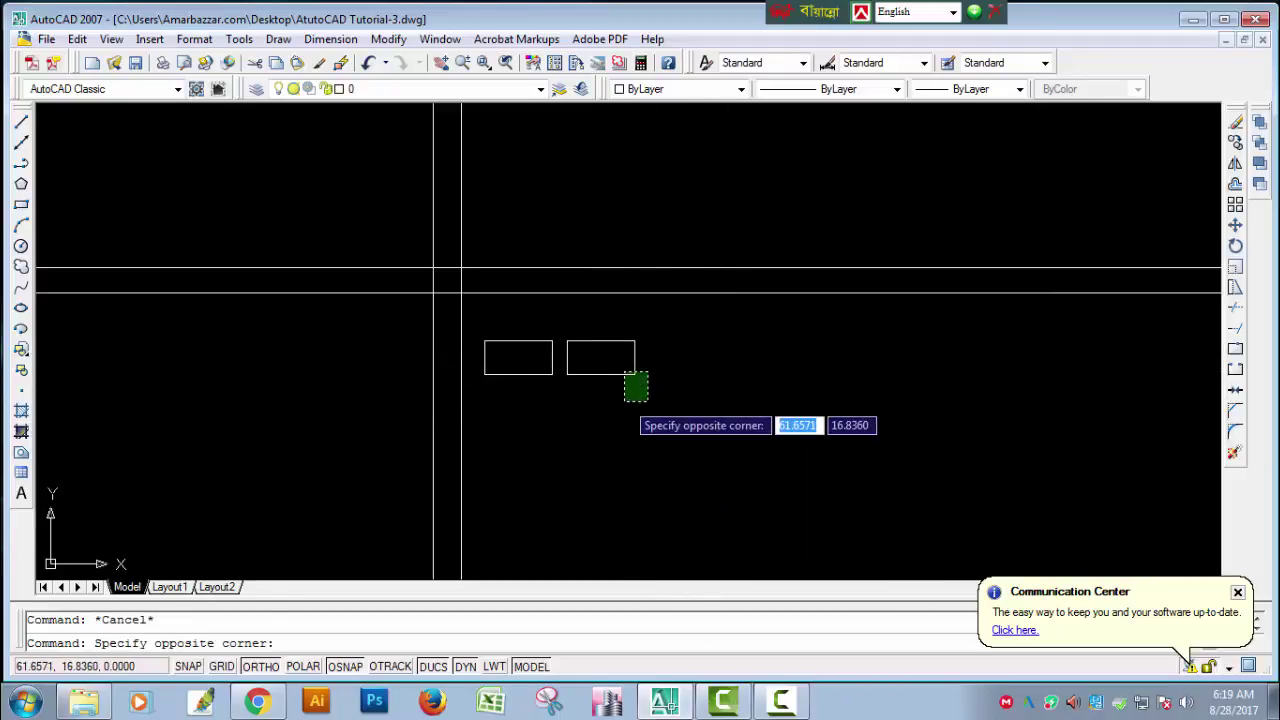
left_click(635, 412)
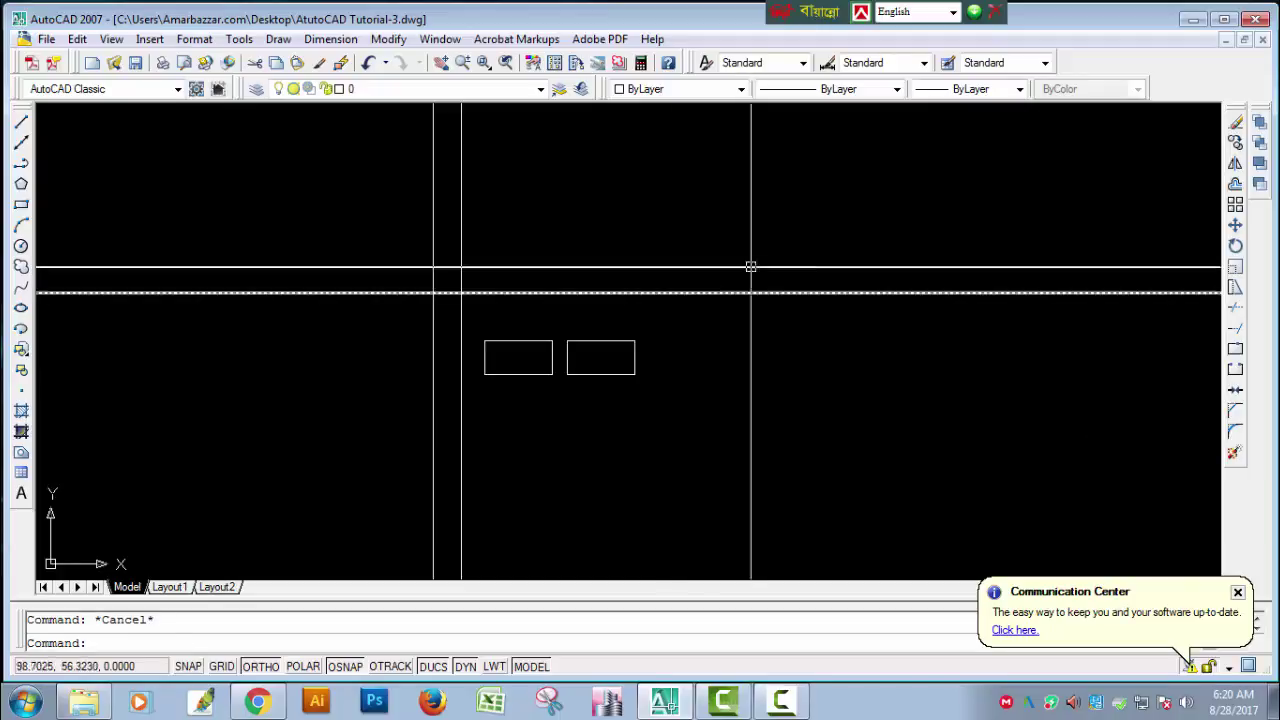
left_click(752, 188)
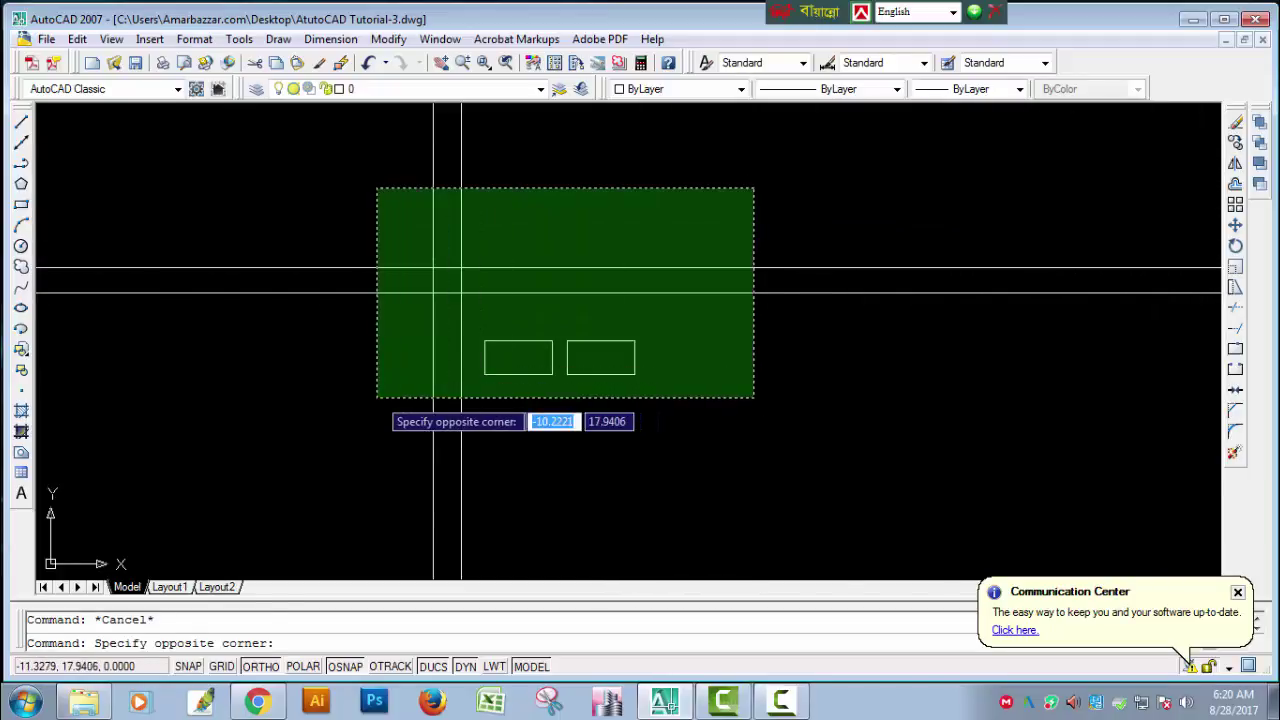
left_click(374, 394)
left_click(656, 224)
left_click(348, 400)
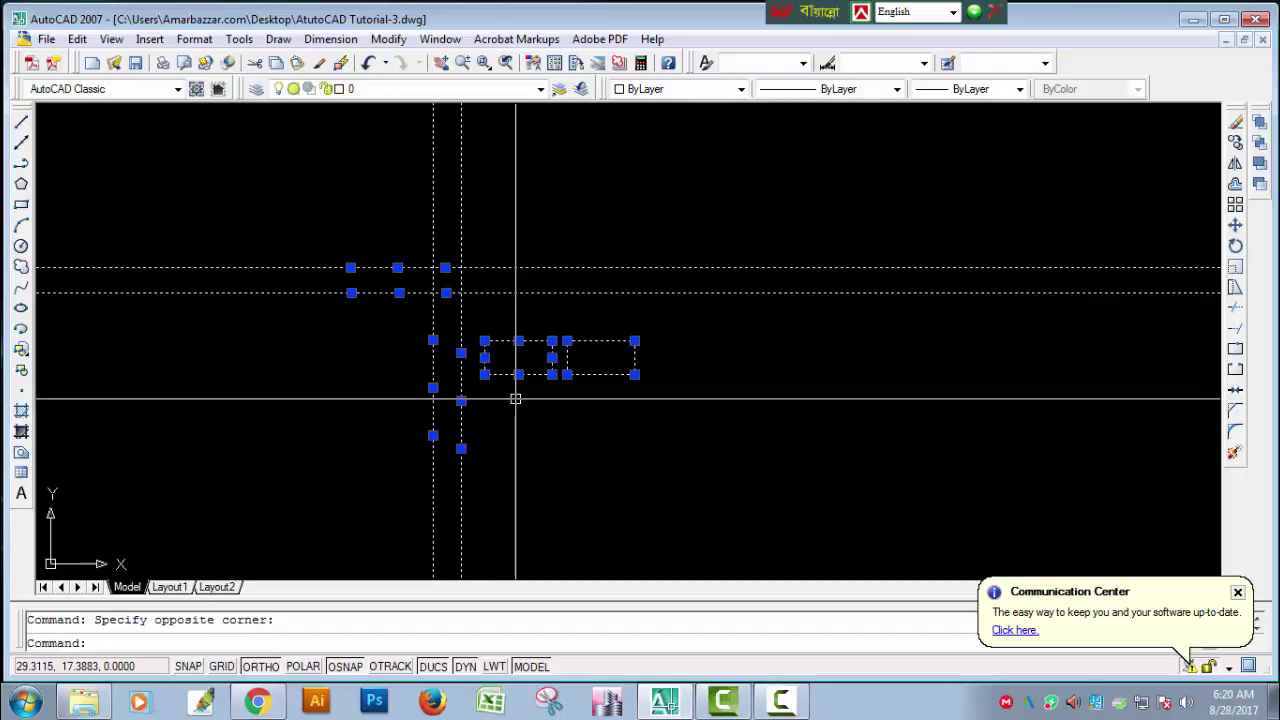
key("Delete")
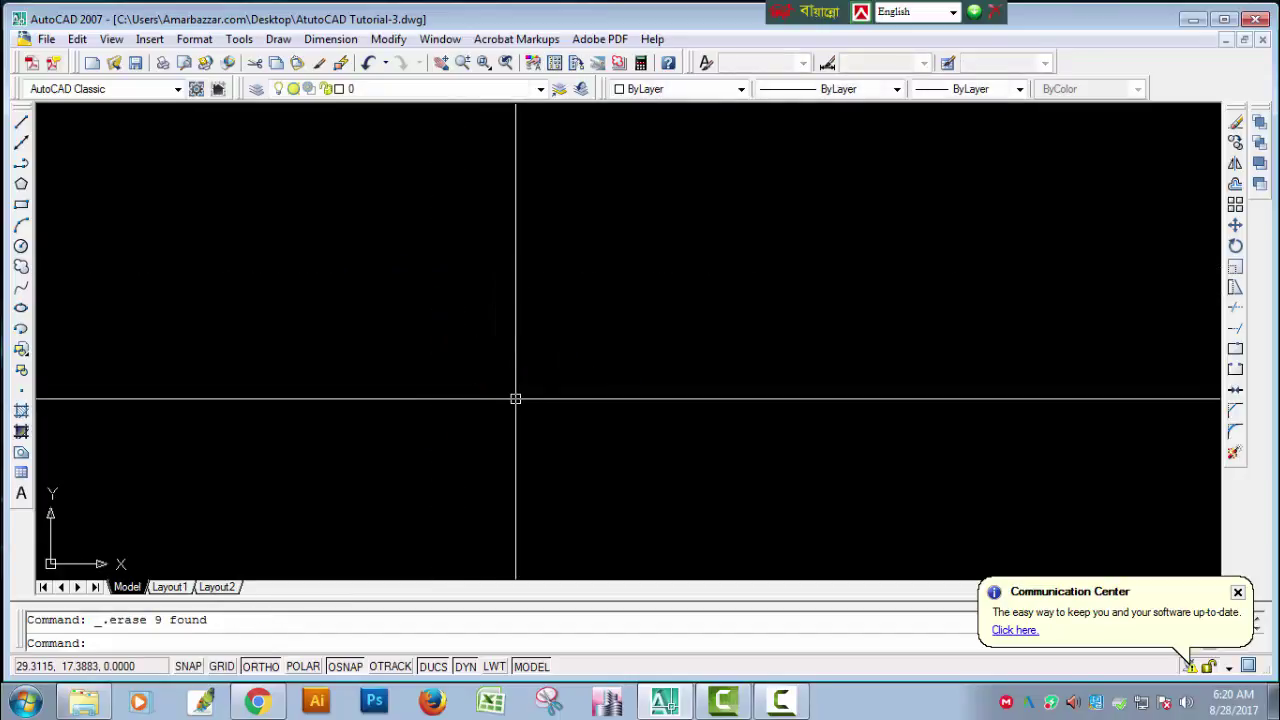
key("ctrl+z")
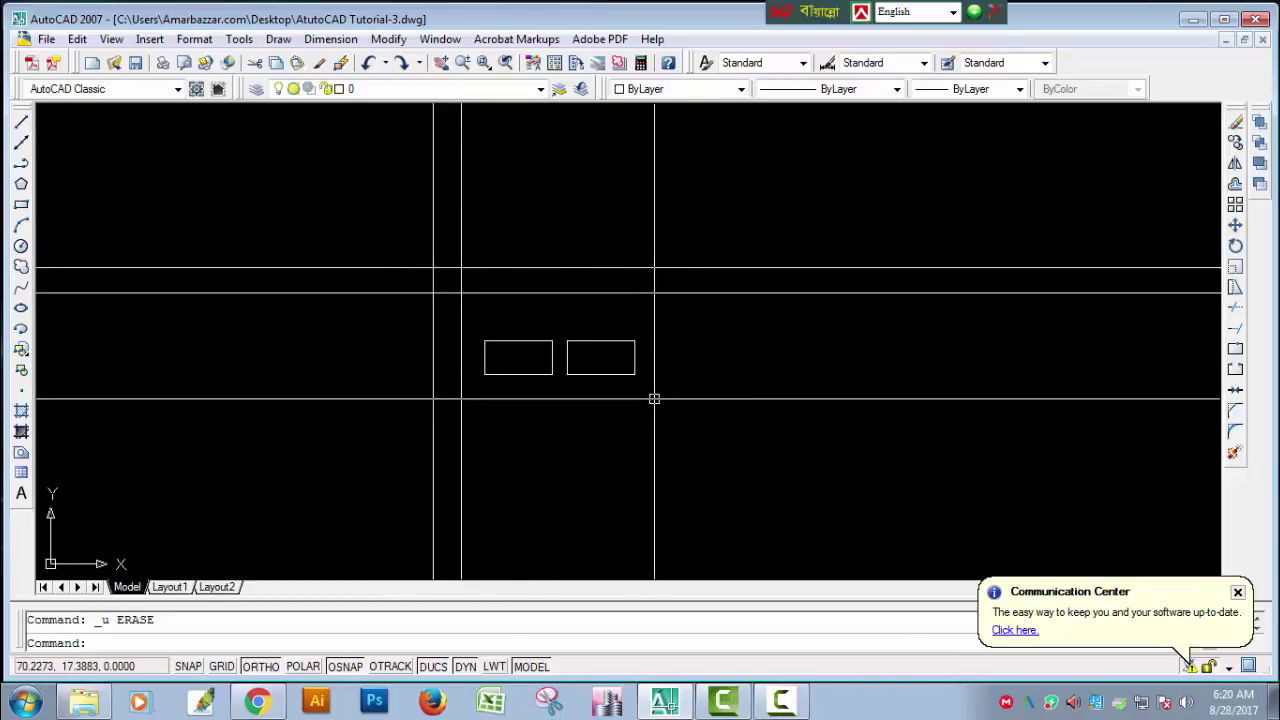
key("ctrl+a")
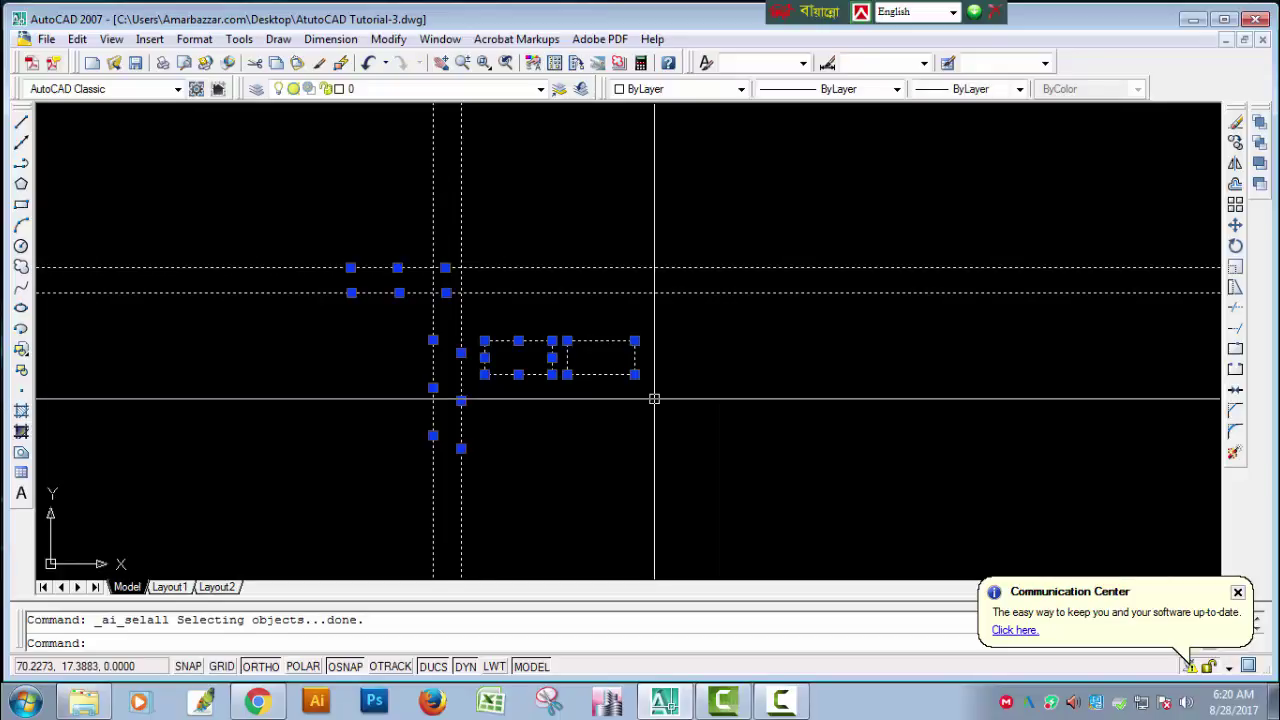
key("Delete")
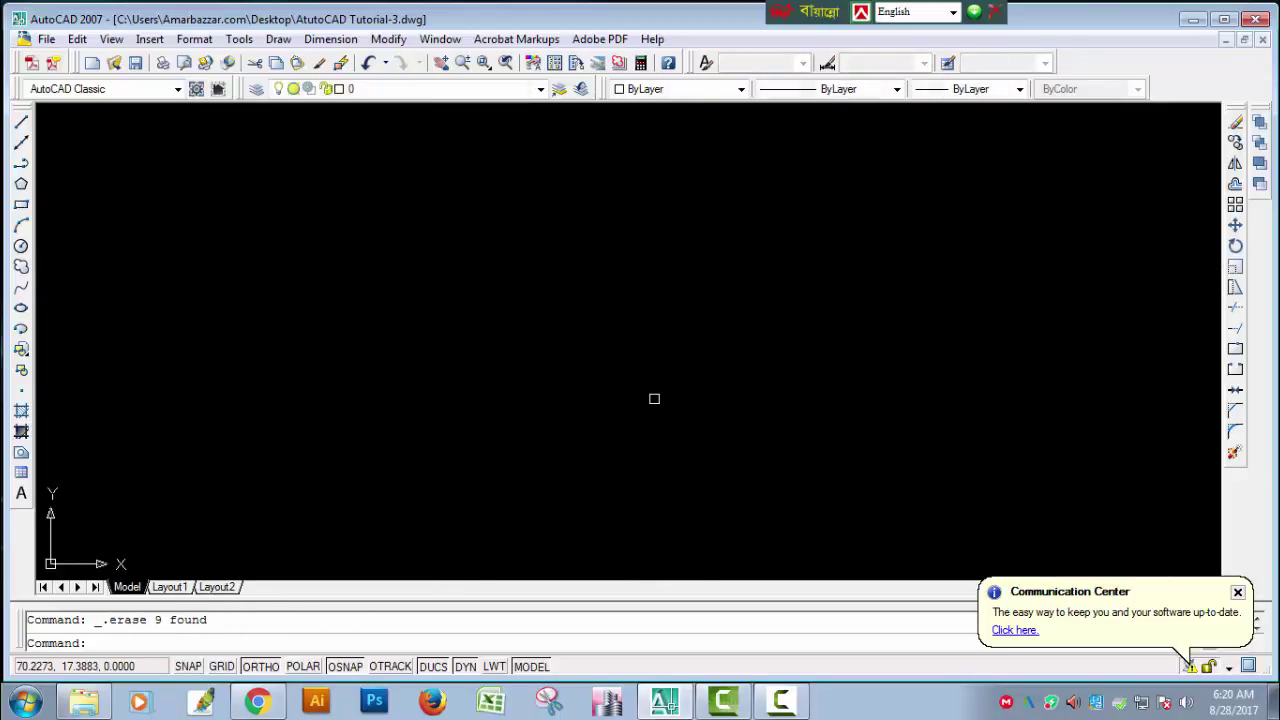
key("ctrl+z")
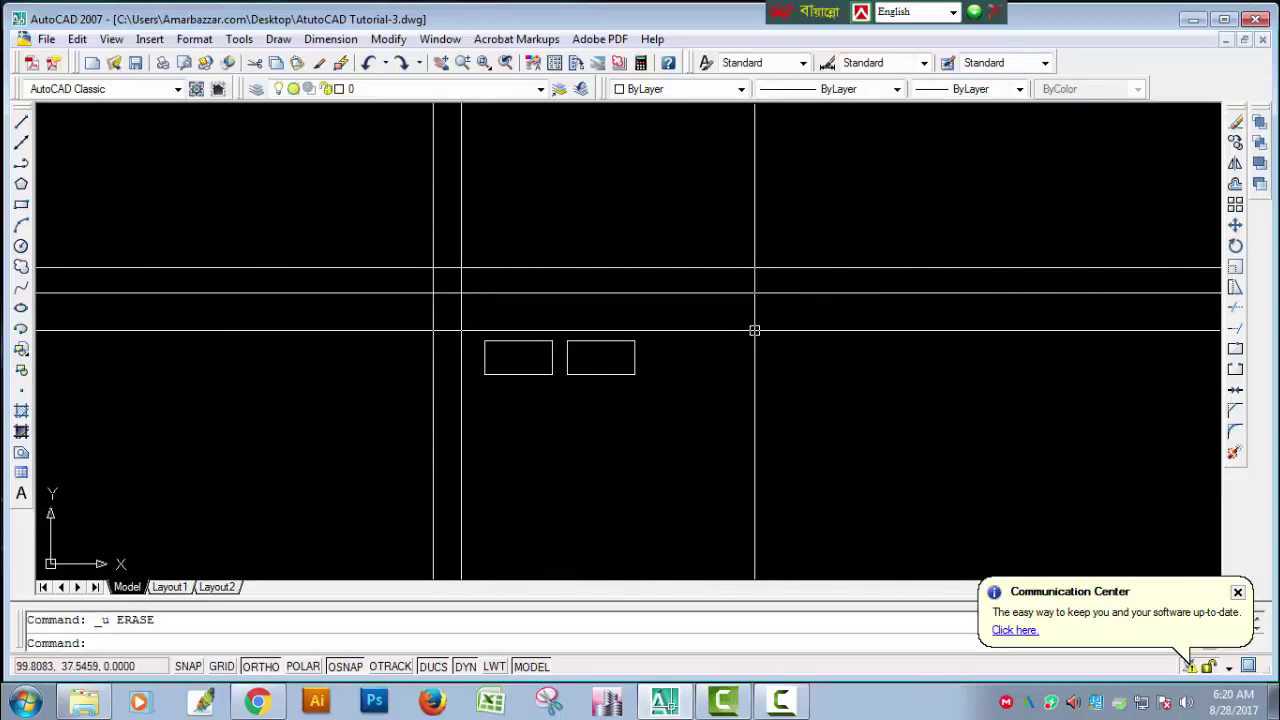
type("zoom")
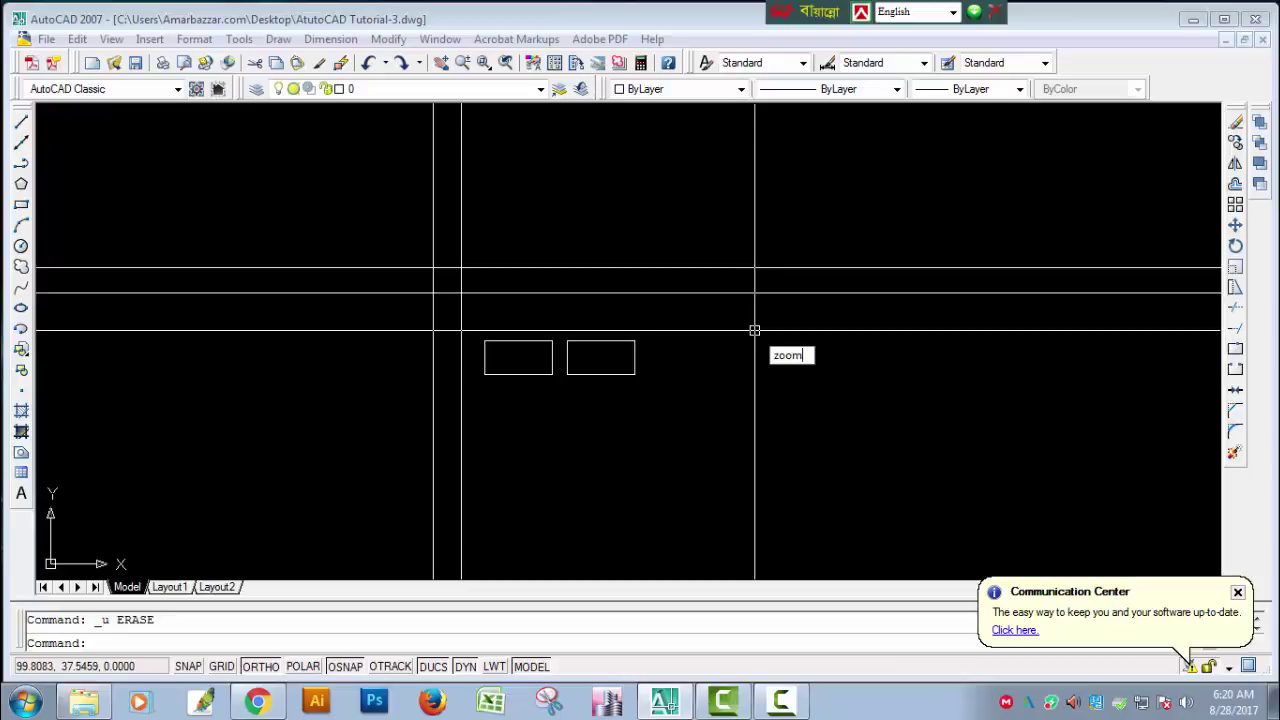
key("Return")
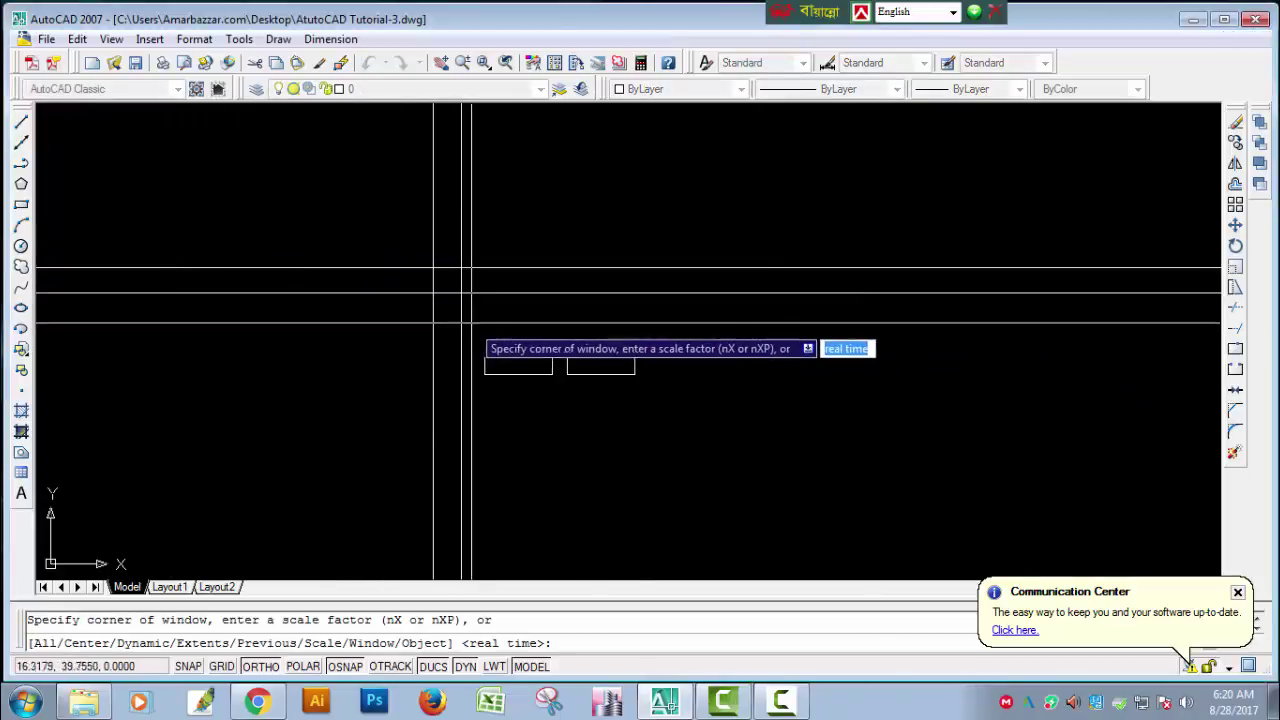
left_click(371, 227)
left_click(655, 438)
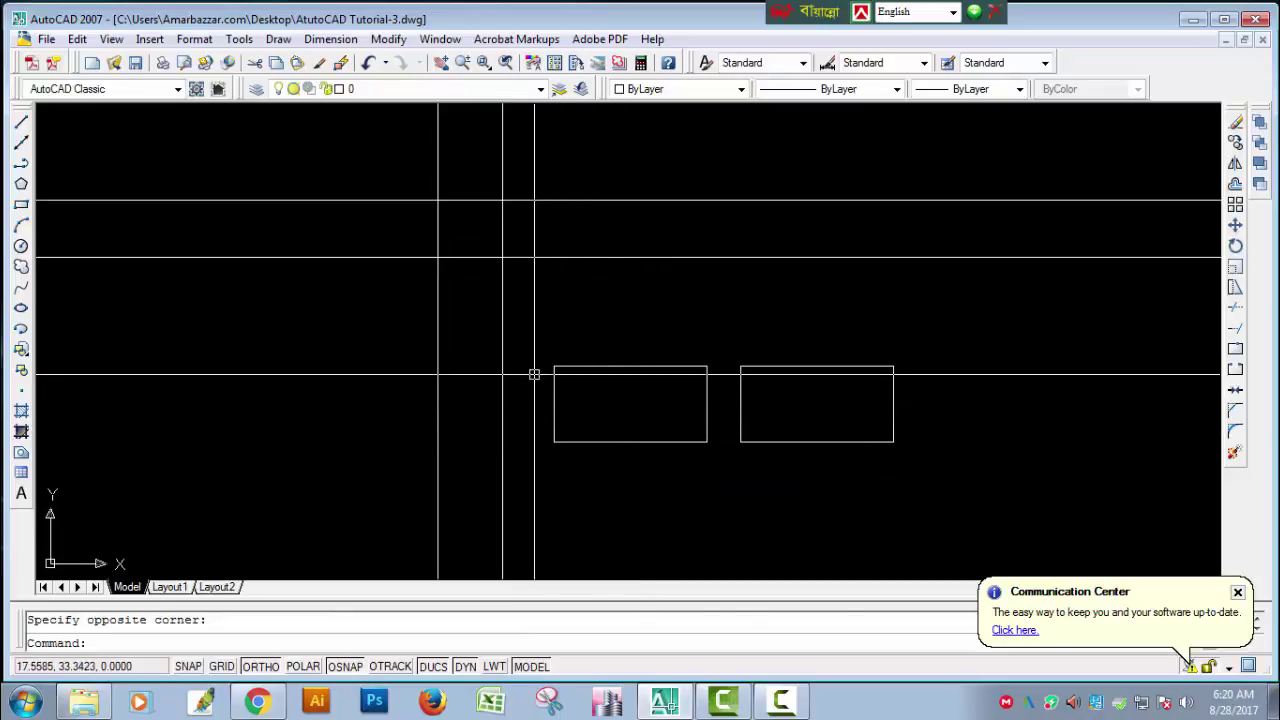
scroll(534, 374, "down", 1)
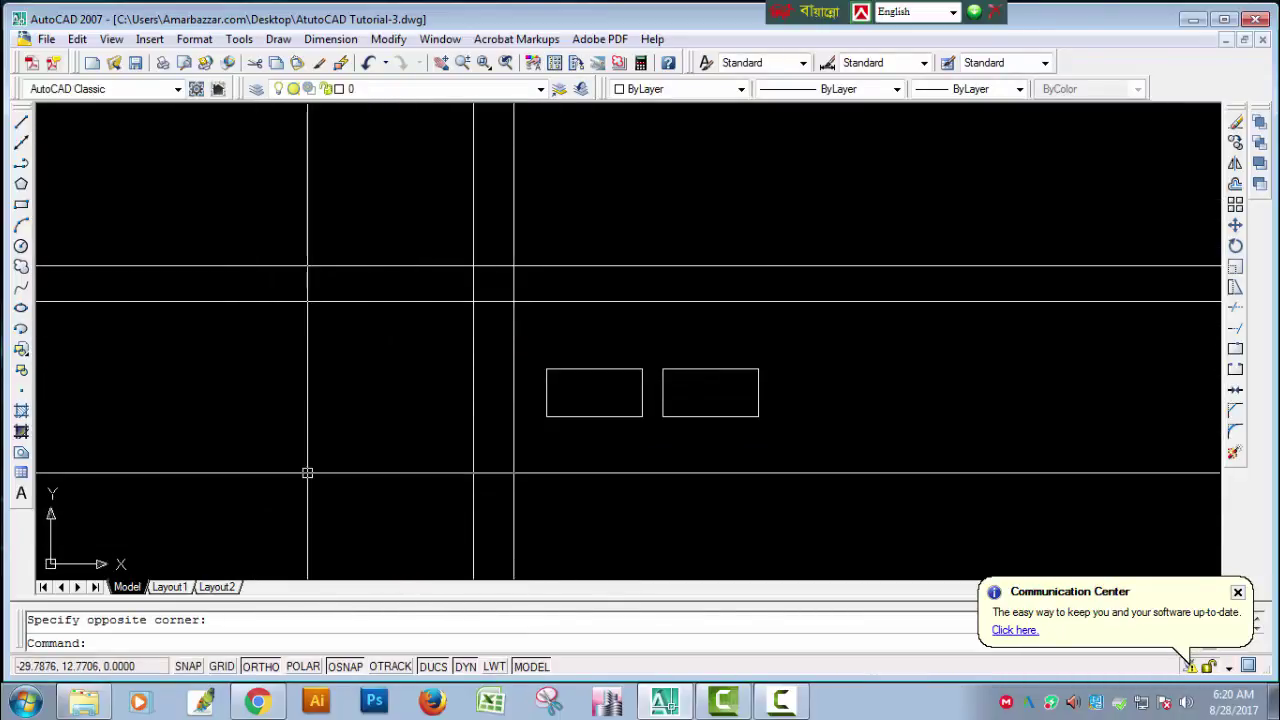
type("z")
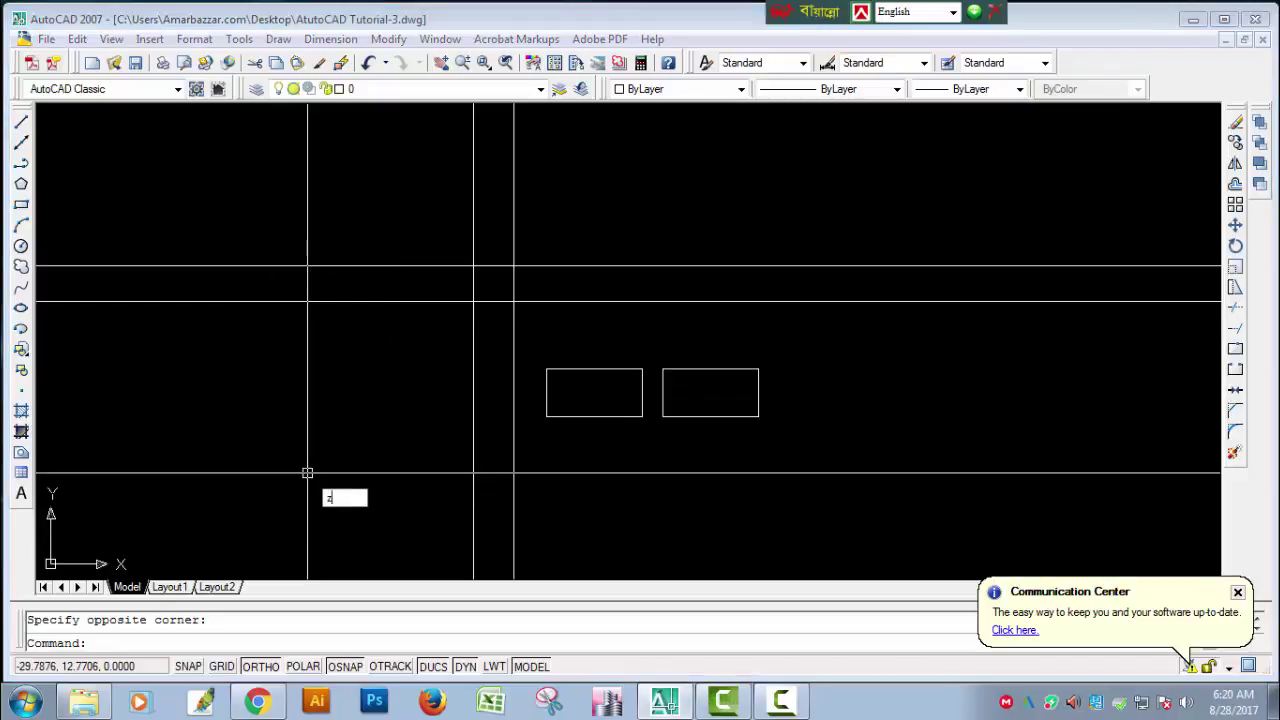
key("Return")
left_click(396, 219)
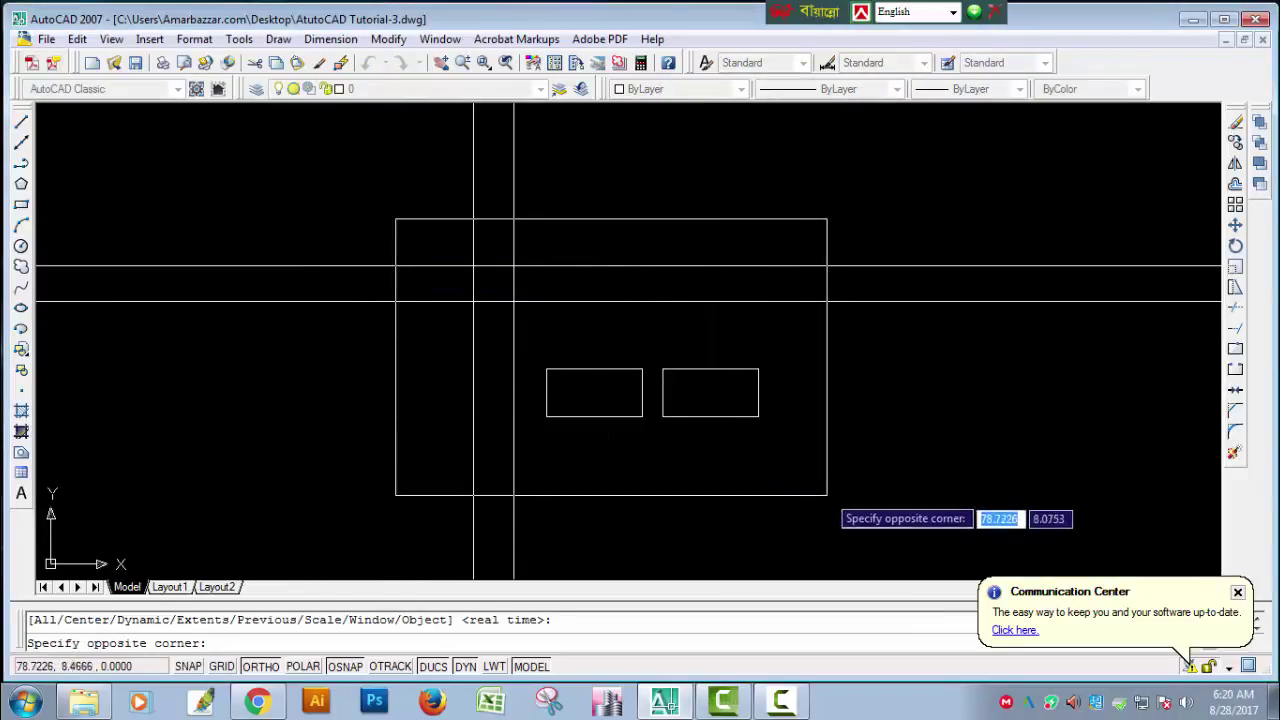
left_click(789, 446)
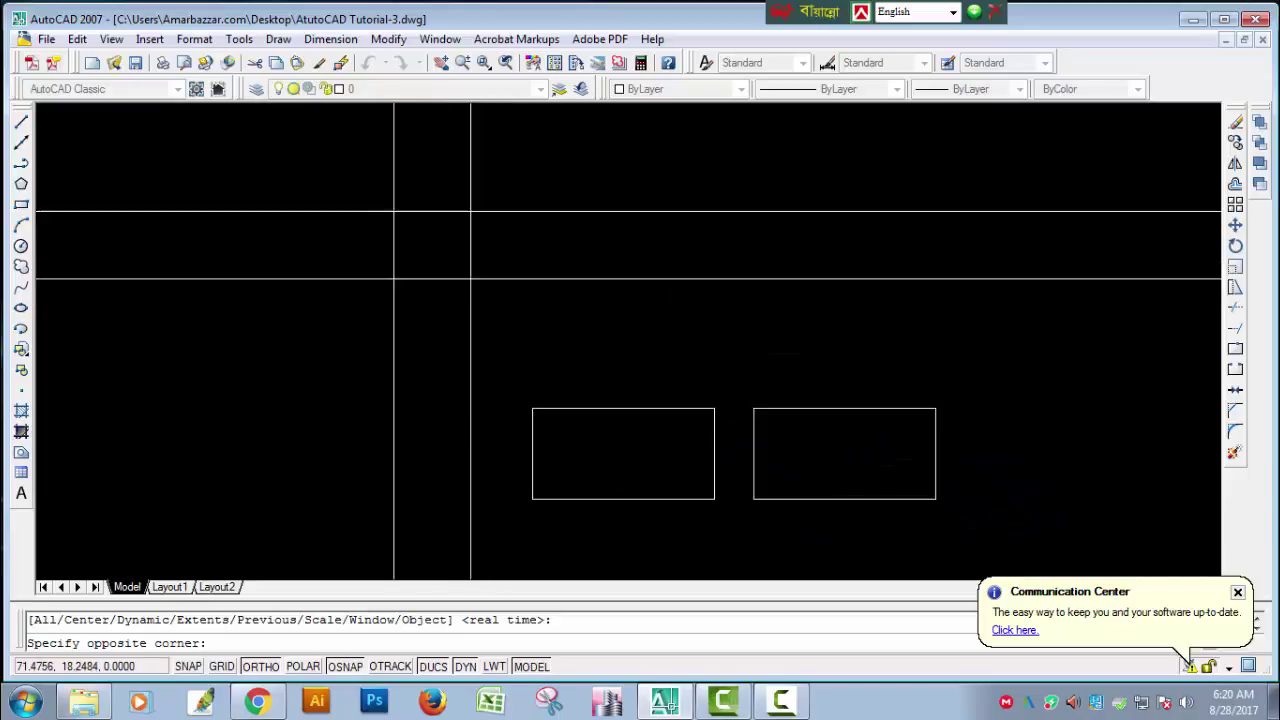
scroll(537, 297, "down", 3)
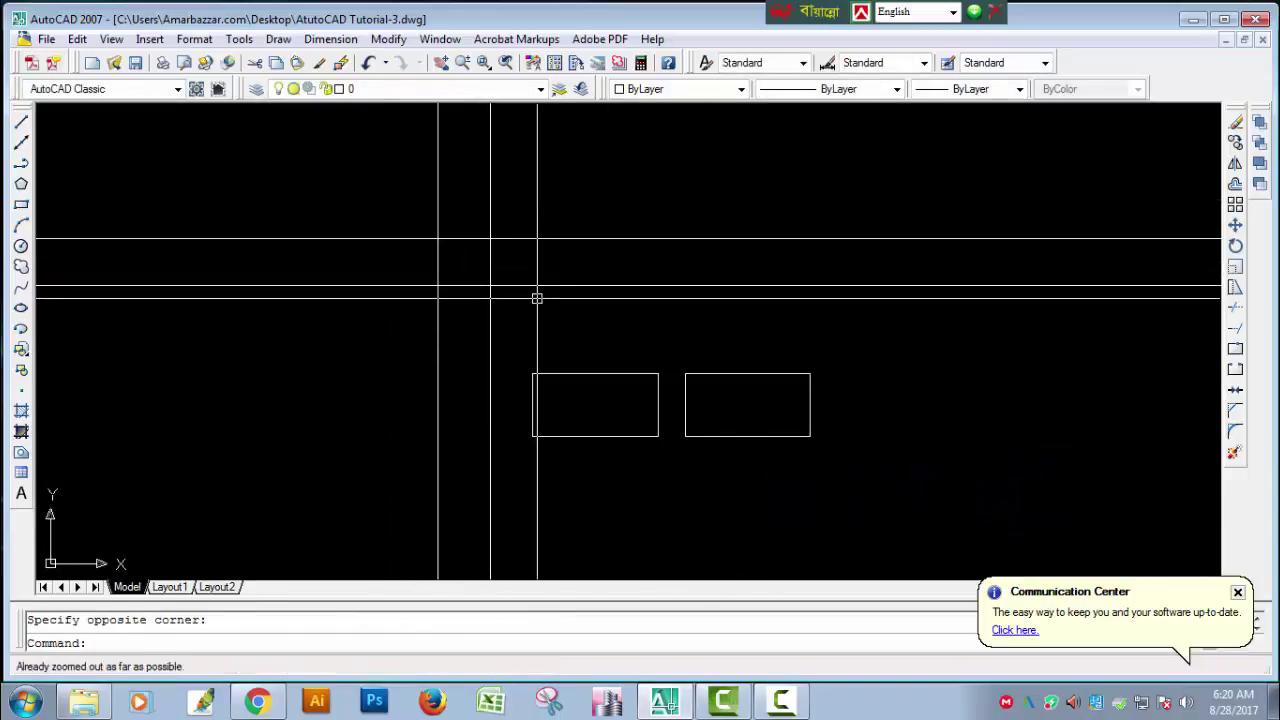
type("z")
key("Return")
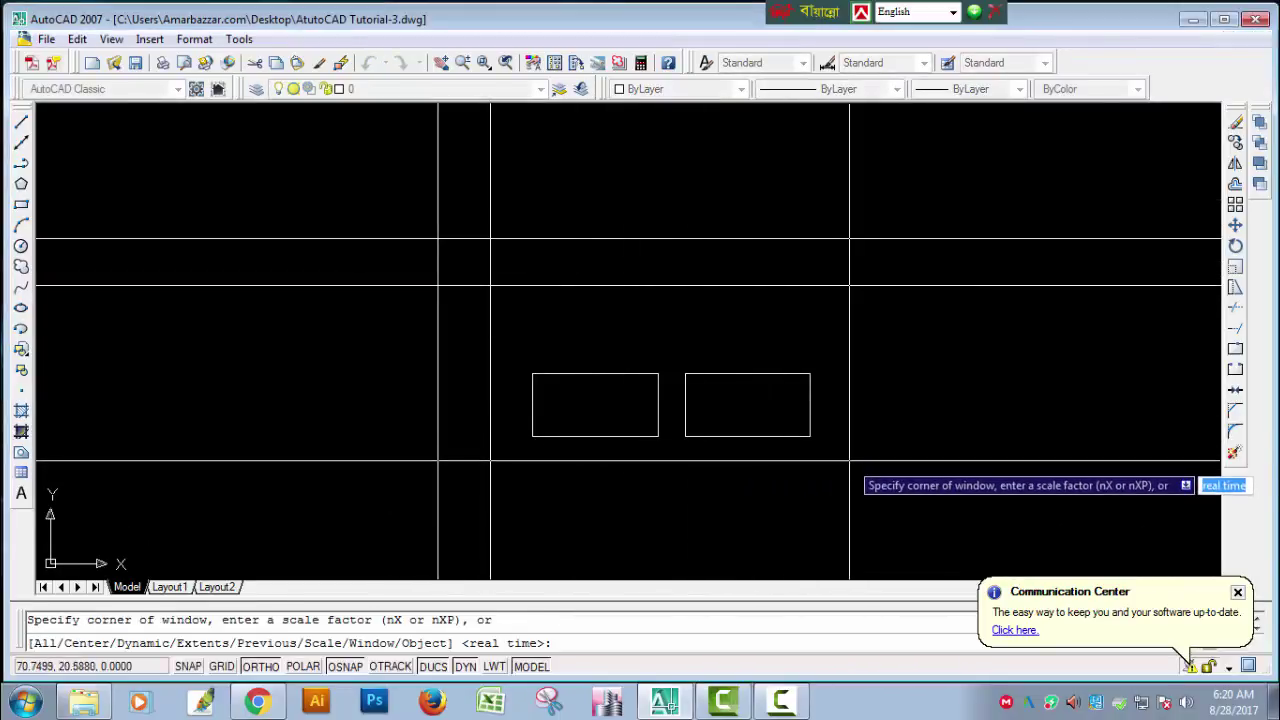
left_click(846, 458)
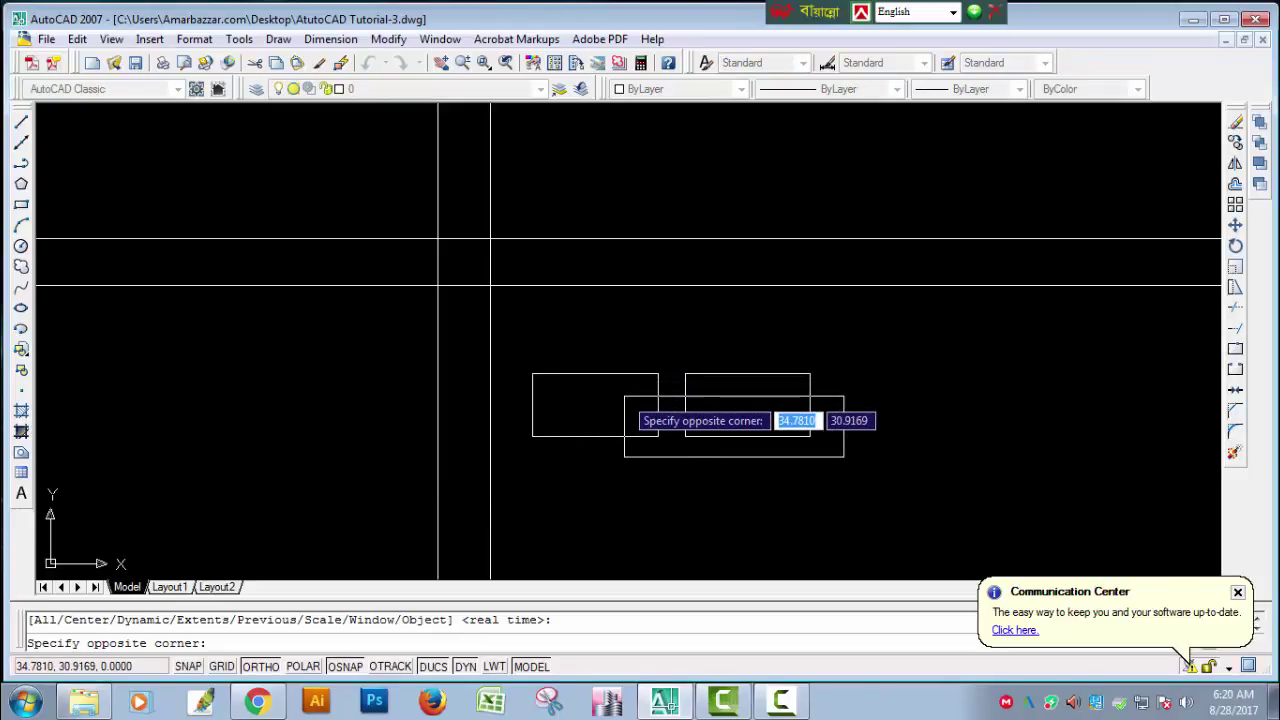
left_click(623, 397)
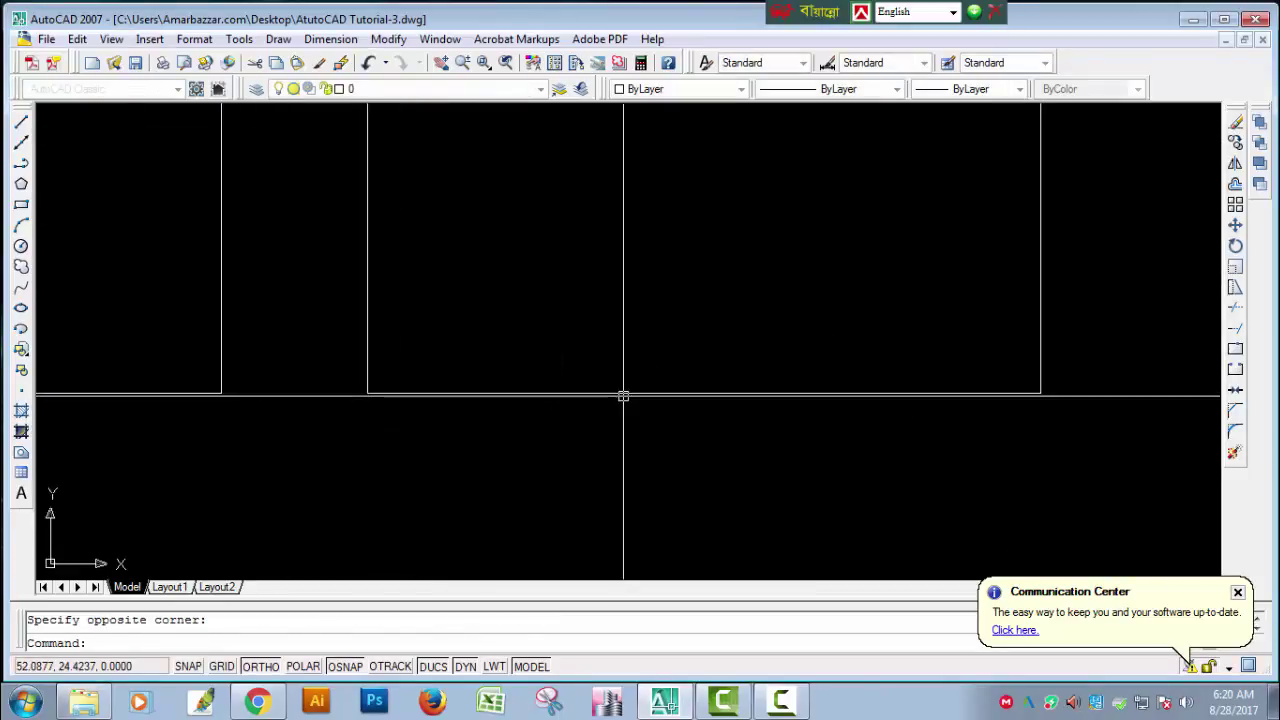
scroll(625, 395, "down", 3)
scroll(632, 395, "down", 3)
scroll(620, 385, "down", 2)
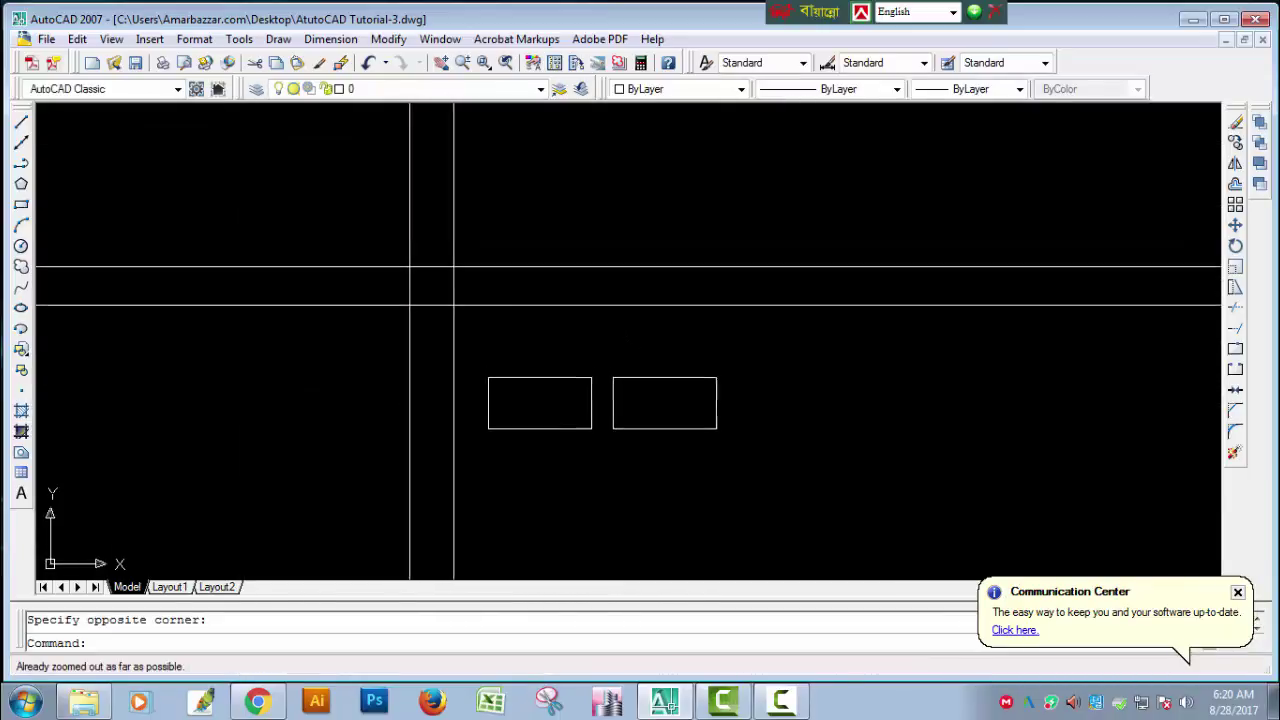
left_click(522, 226)
left_click(358, 326)
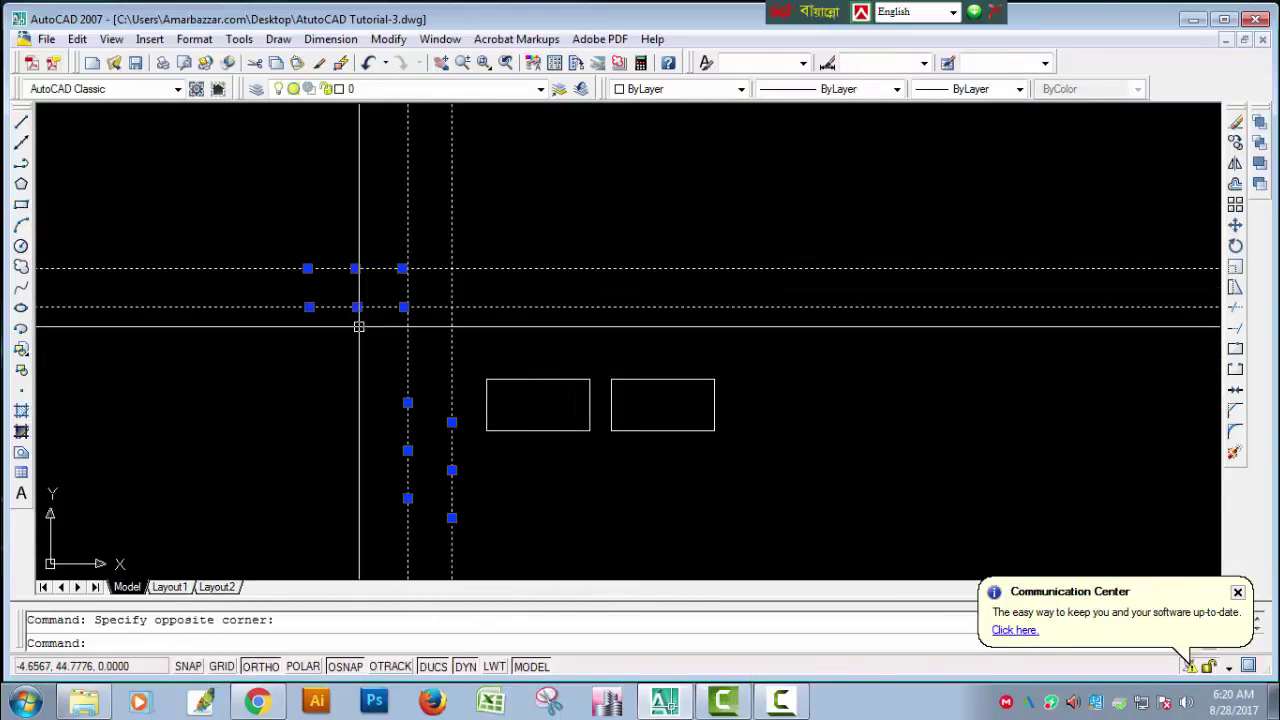
key("Escape")
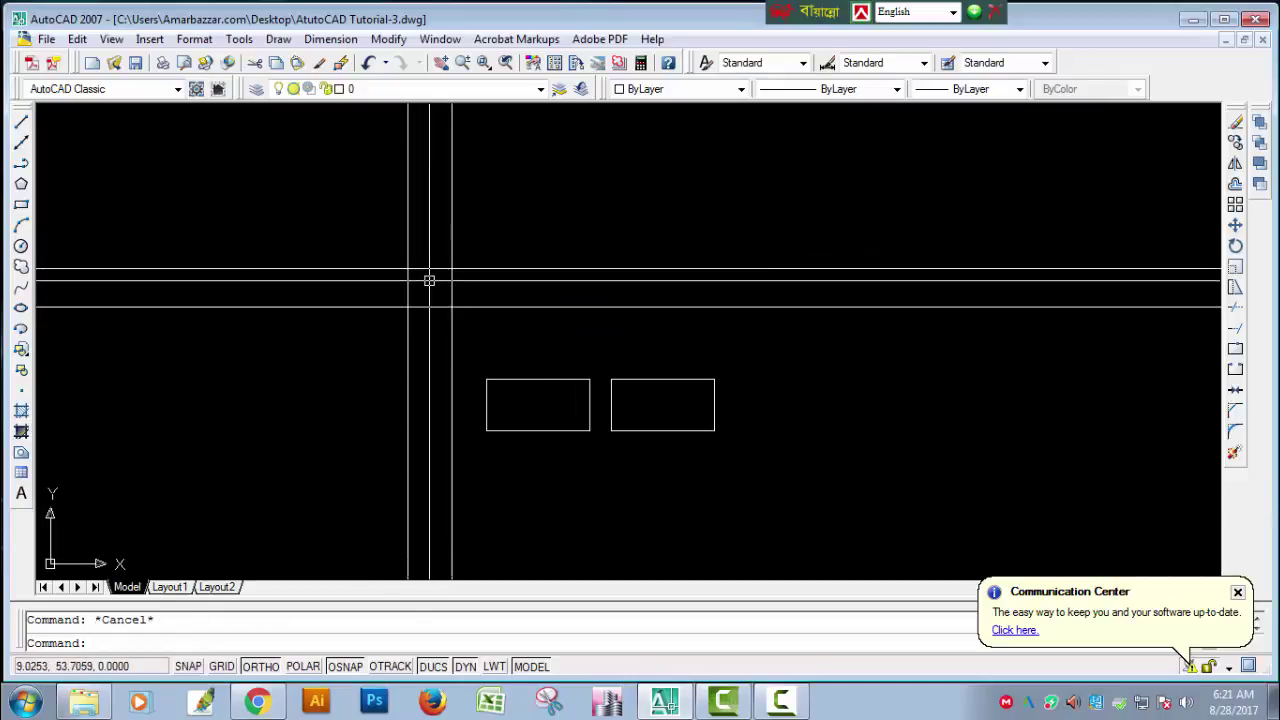
middle_click_drag(434, 286, 460, 369)
scroll(517, 404, "down", 2)
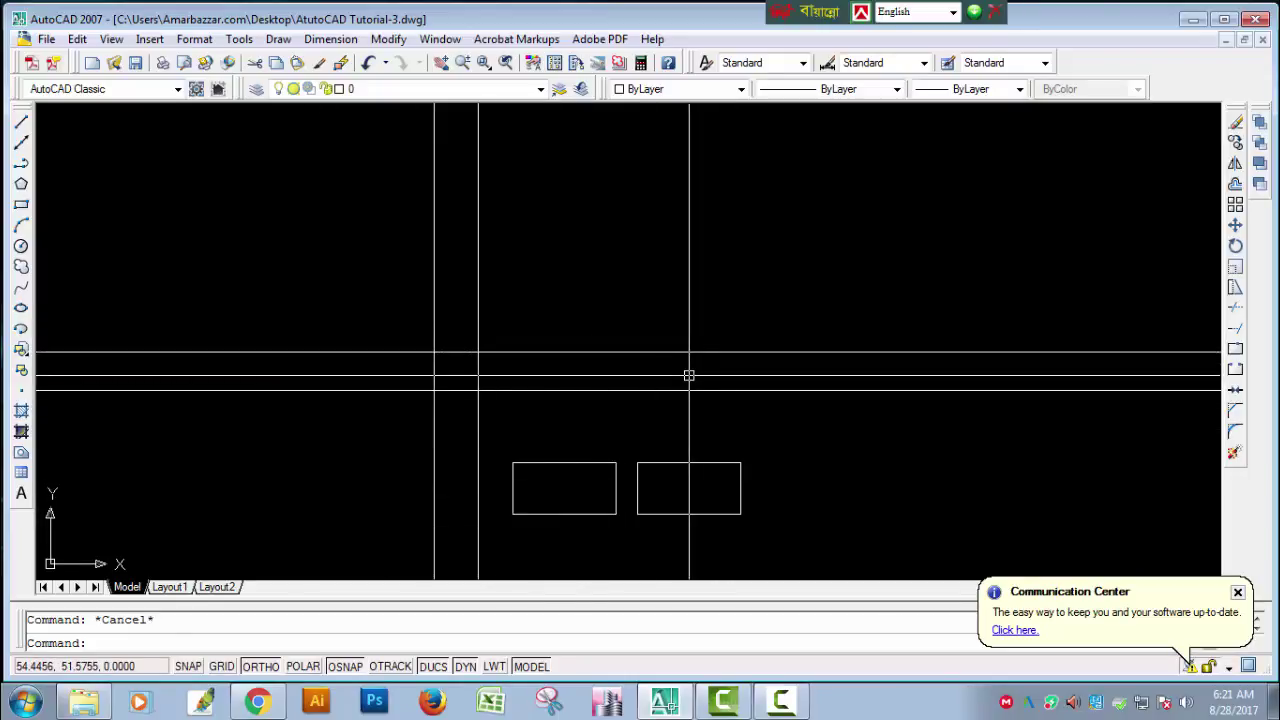
type("z")
key("Return")
type("a")
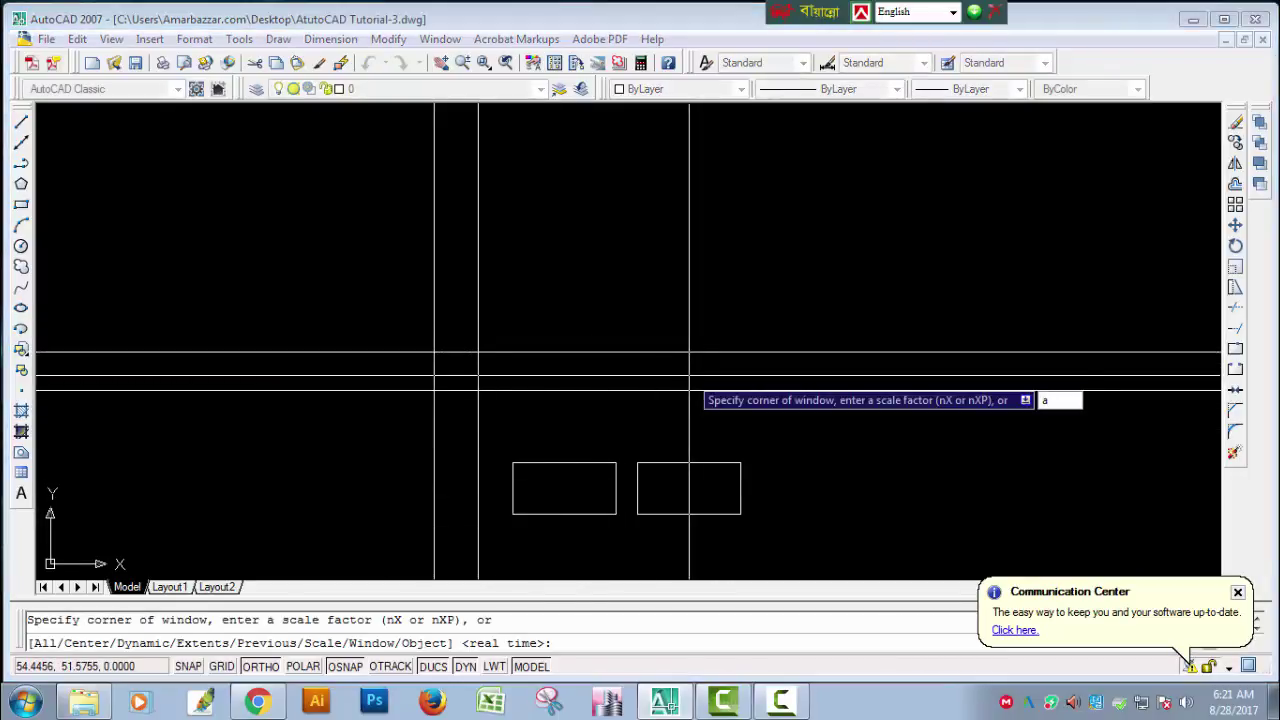
key("Return")
key("Escape")
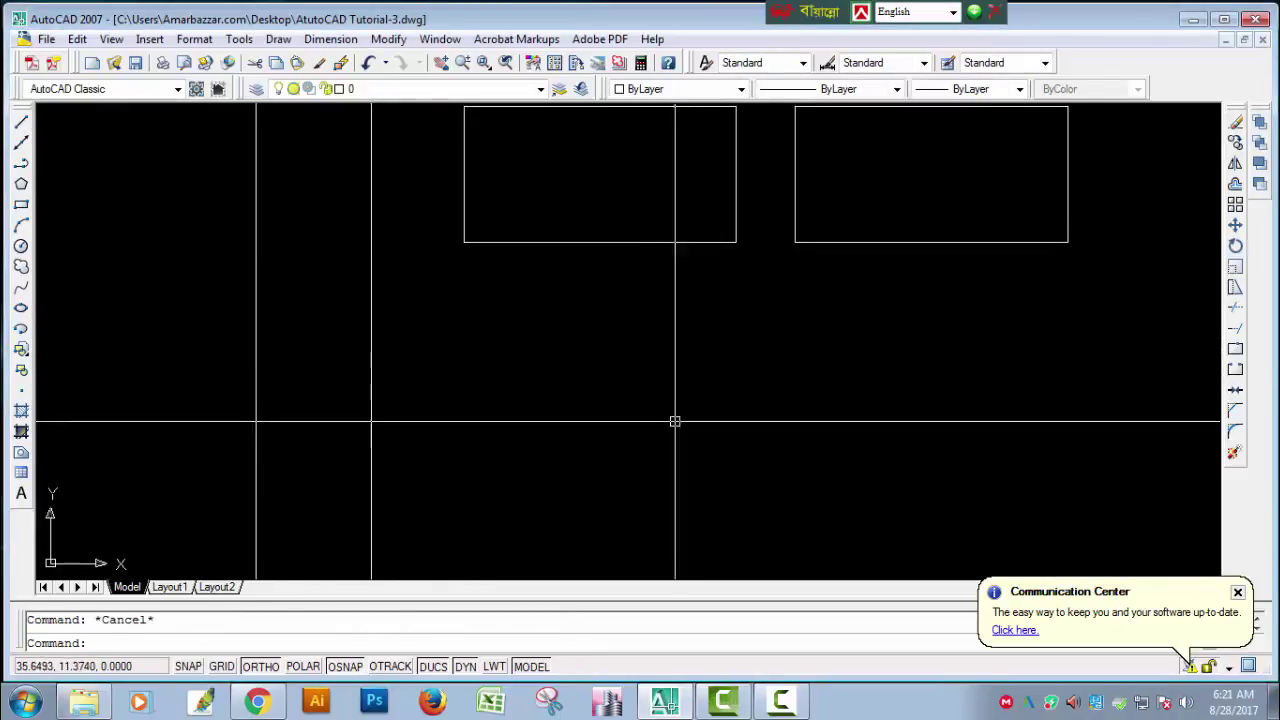
scroll(675, 422, "down", 4)
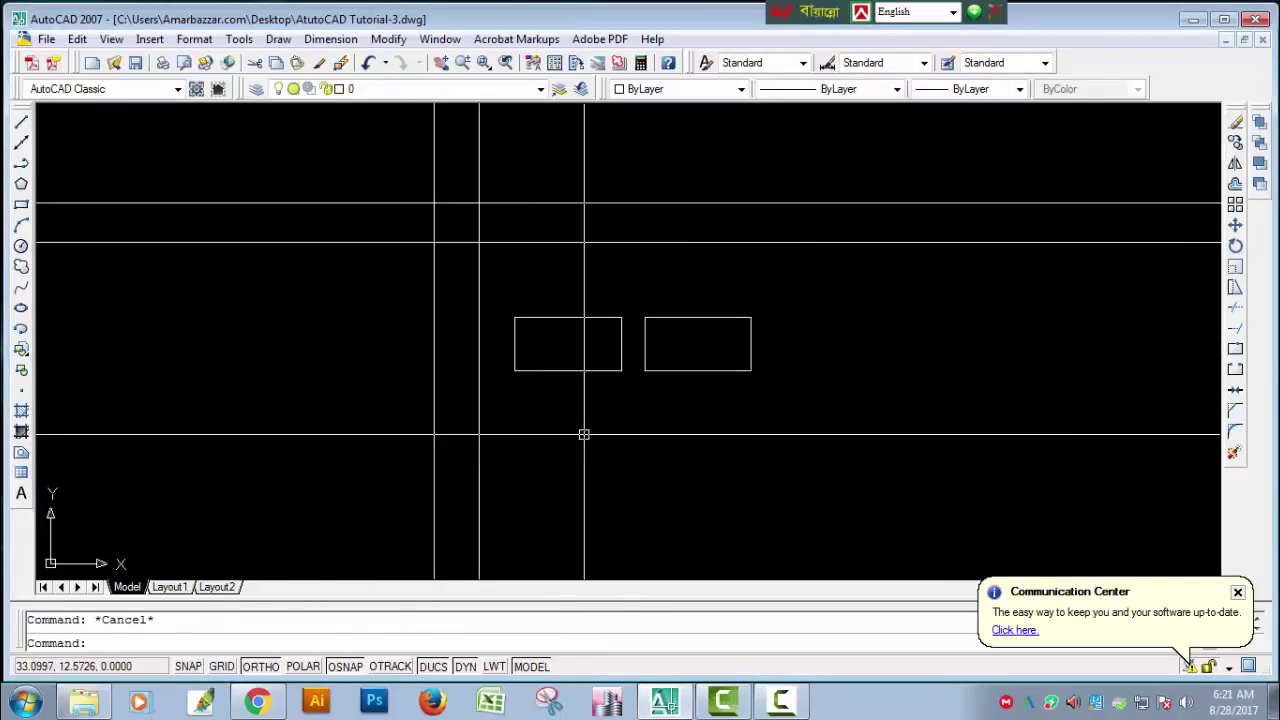
type("z")
key("Return")
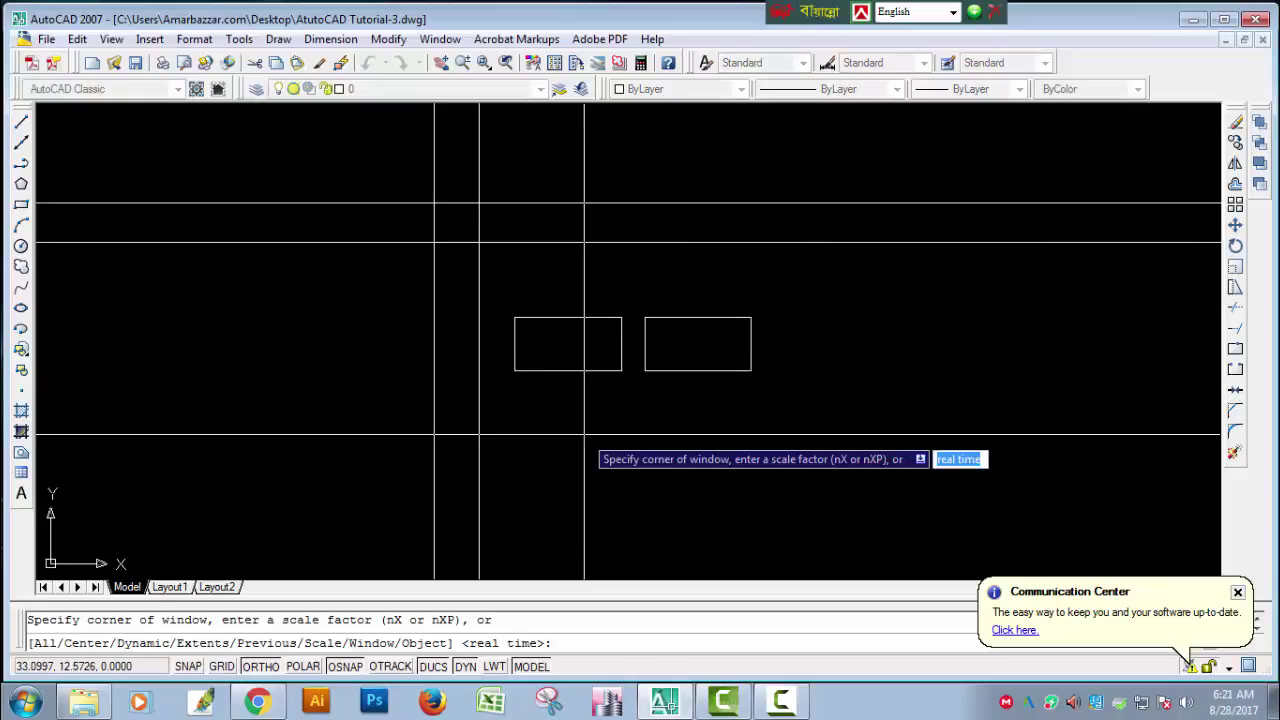
type("a")
key("Return")
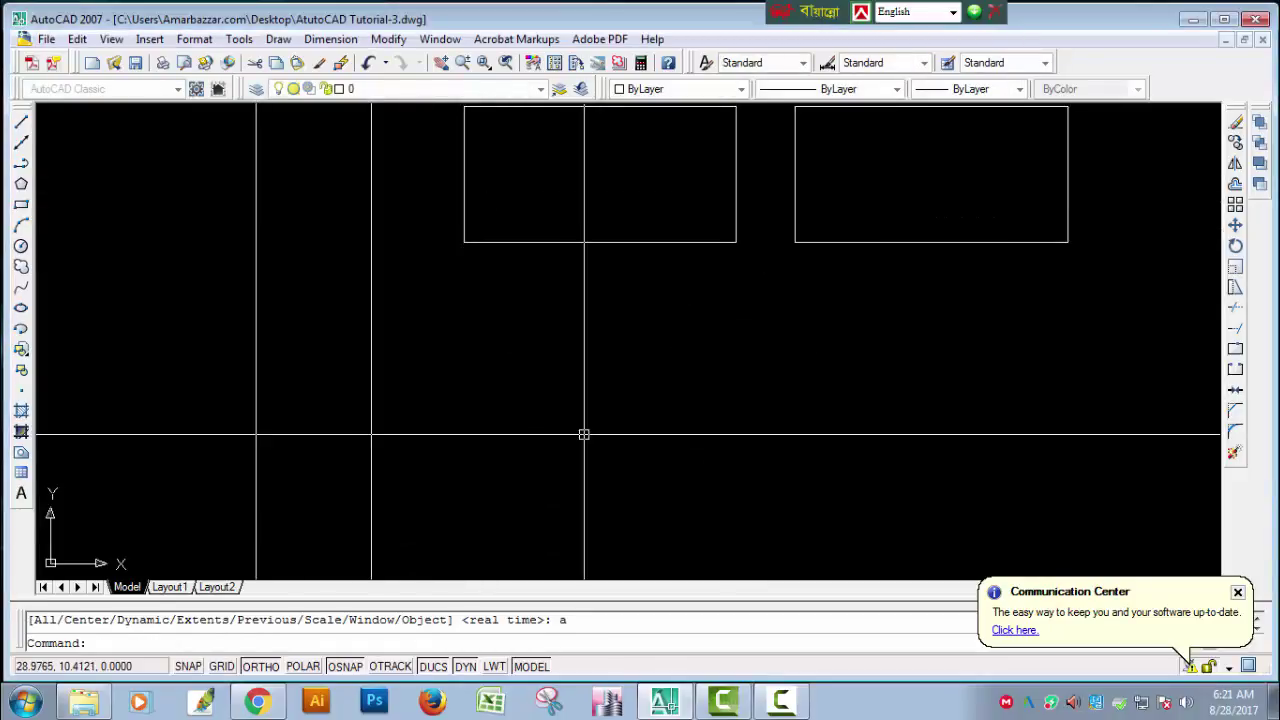
scroll(539, 428, "down", 2)
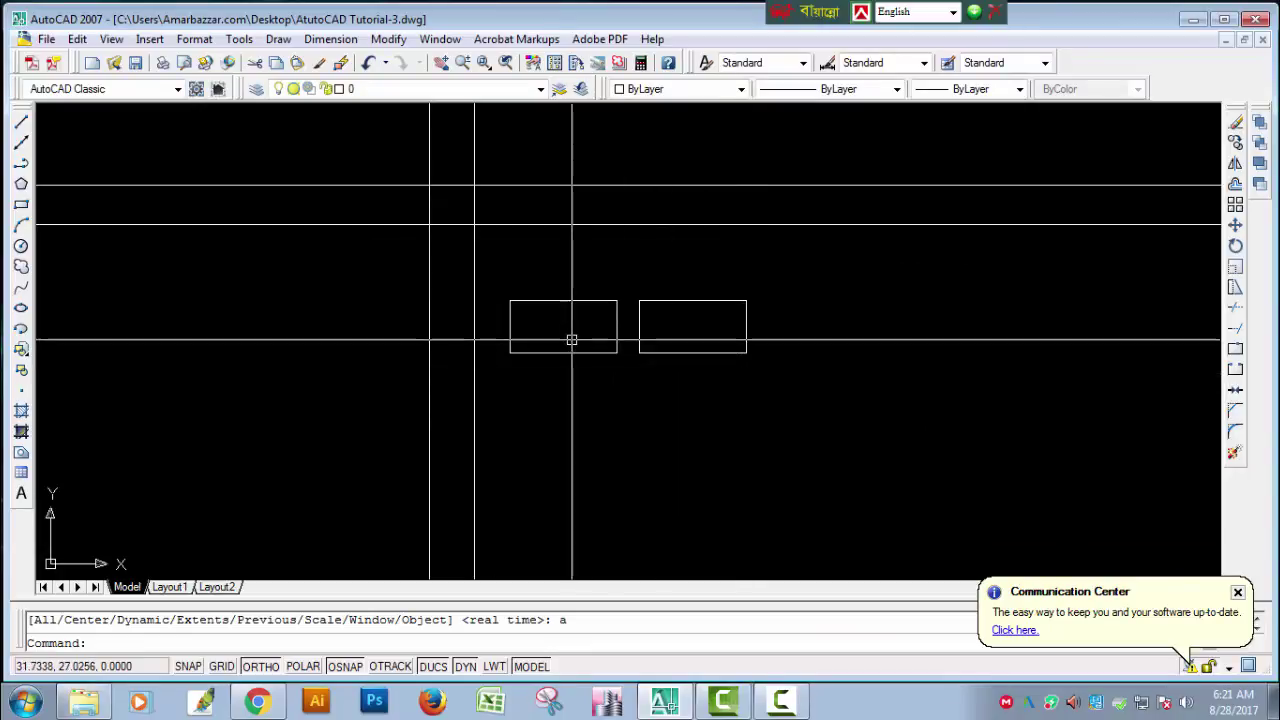
type("z")
key("Return")
type("a")
key("Return")
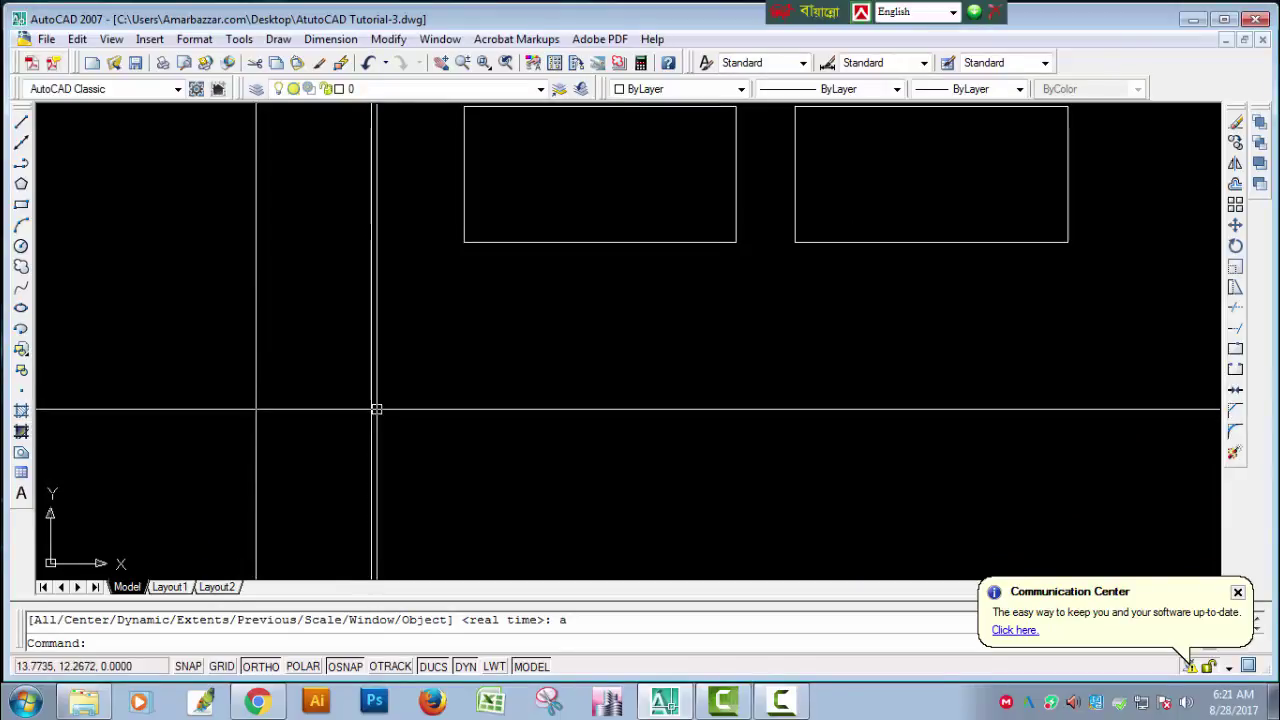
scroll(594, 366, "down", 2)
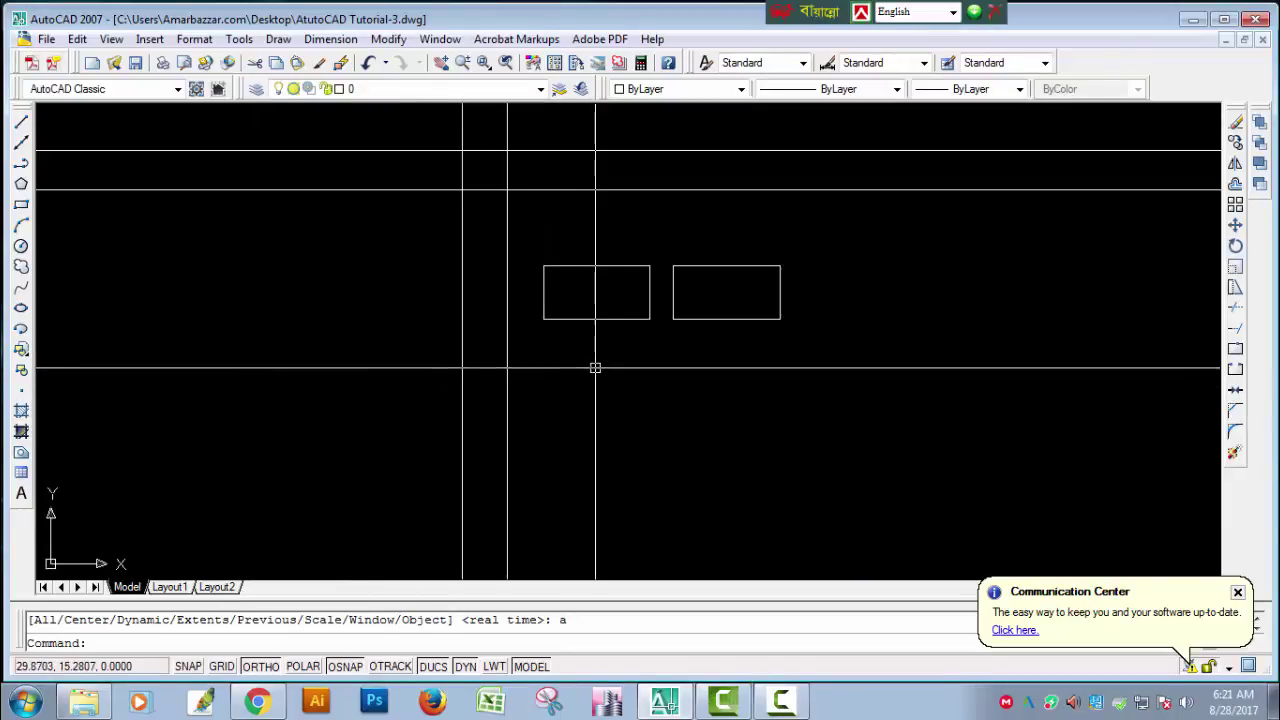
middle_click_drag(594, 366, 554, 511)
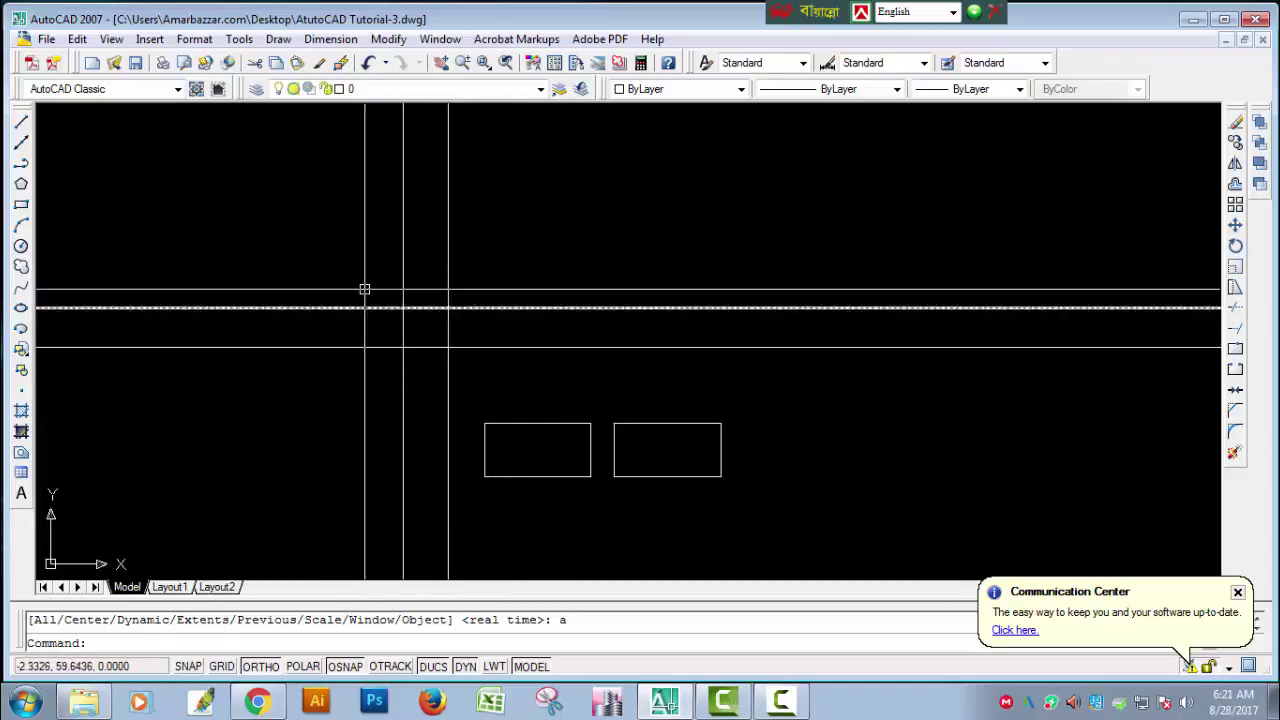
- Delete the four construction lines using a crossing window selection
middle_click_drag(506, 374, 517, 289)
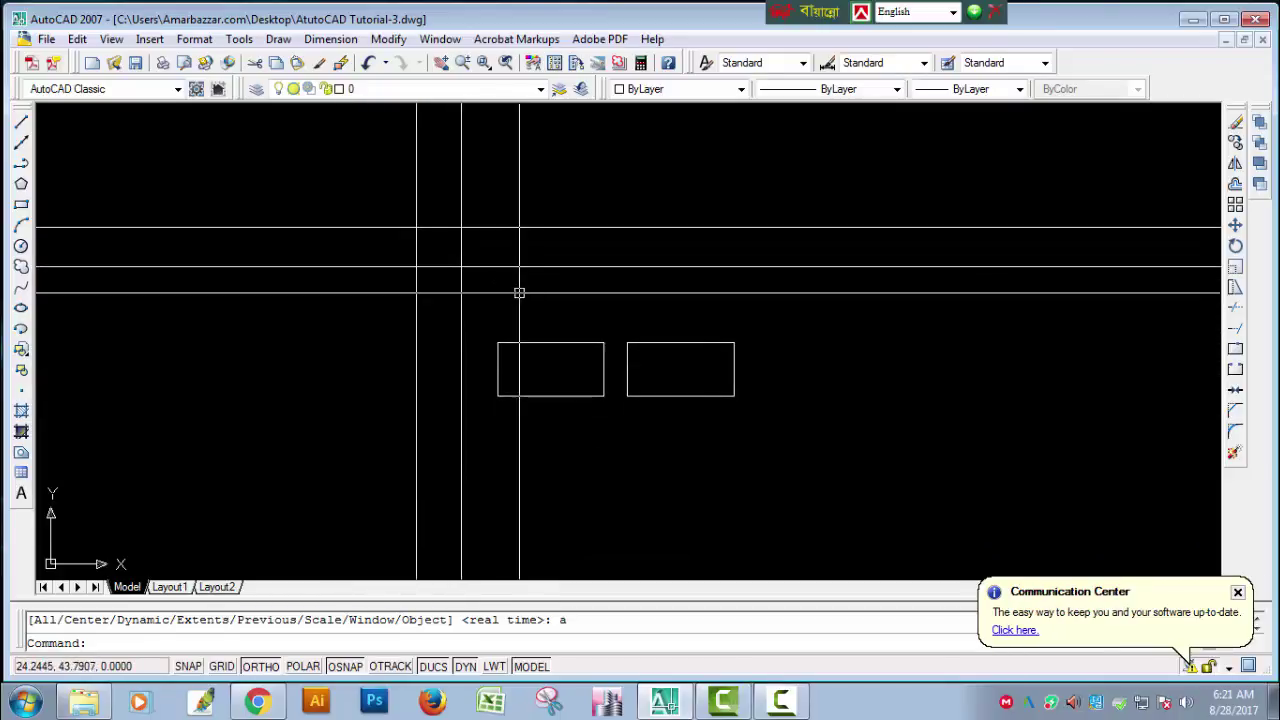
left_click(497, 191)
left_click(386, 291)
key("Delete")
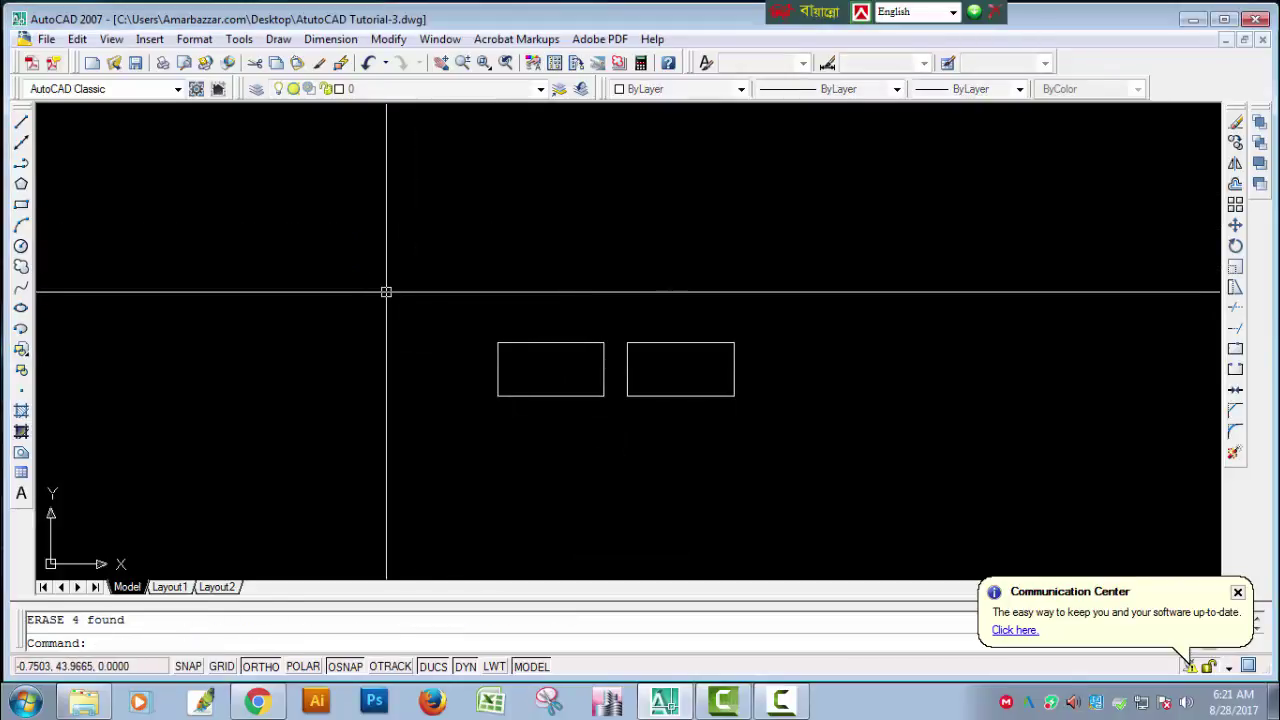
- Regenerate the display with RE and zoom out around the two rectangles
middle_click_drag(696, 323, 309, 299)
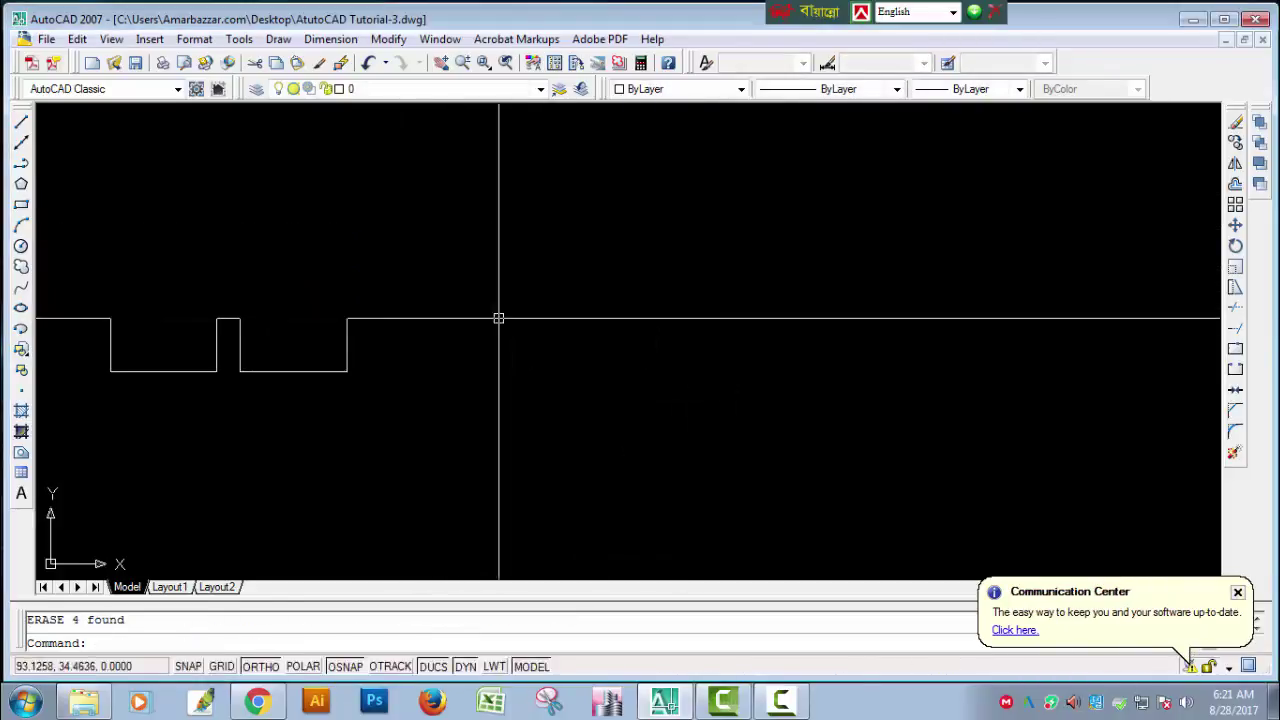
type("re")
key("Return")
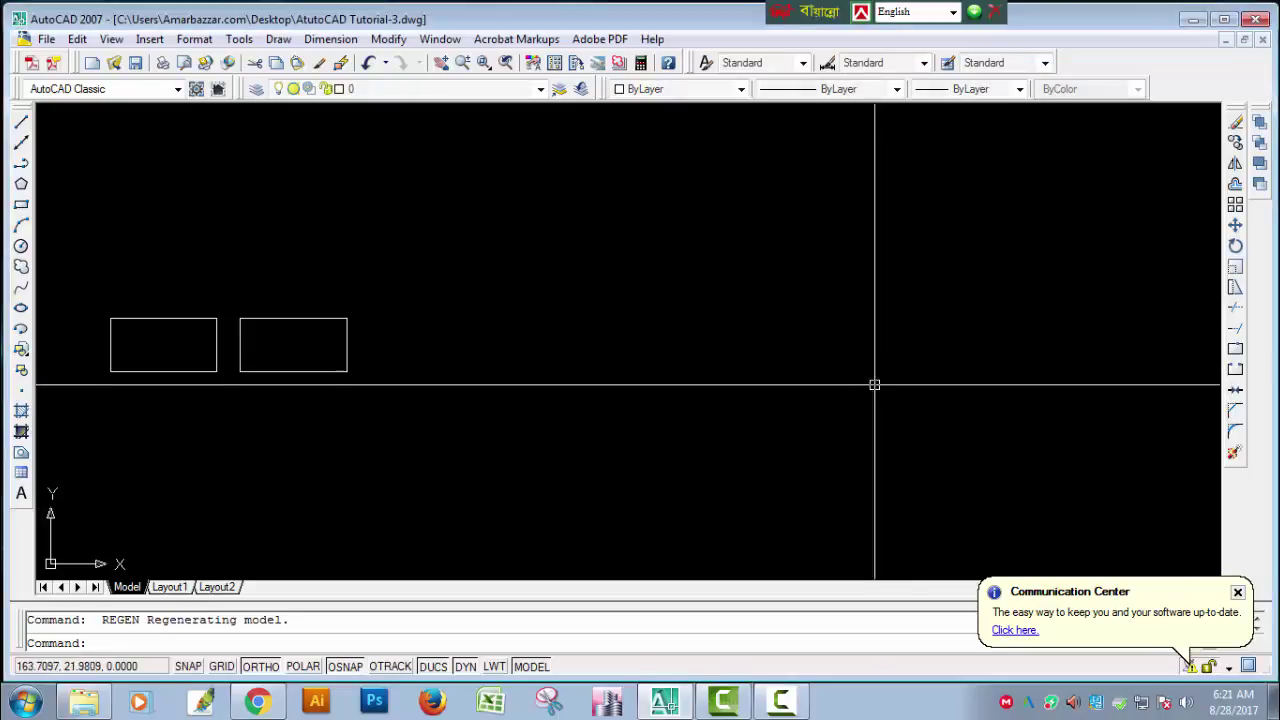
scroll(855, 420, "down", 5)
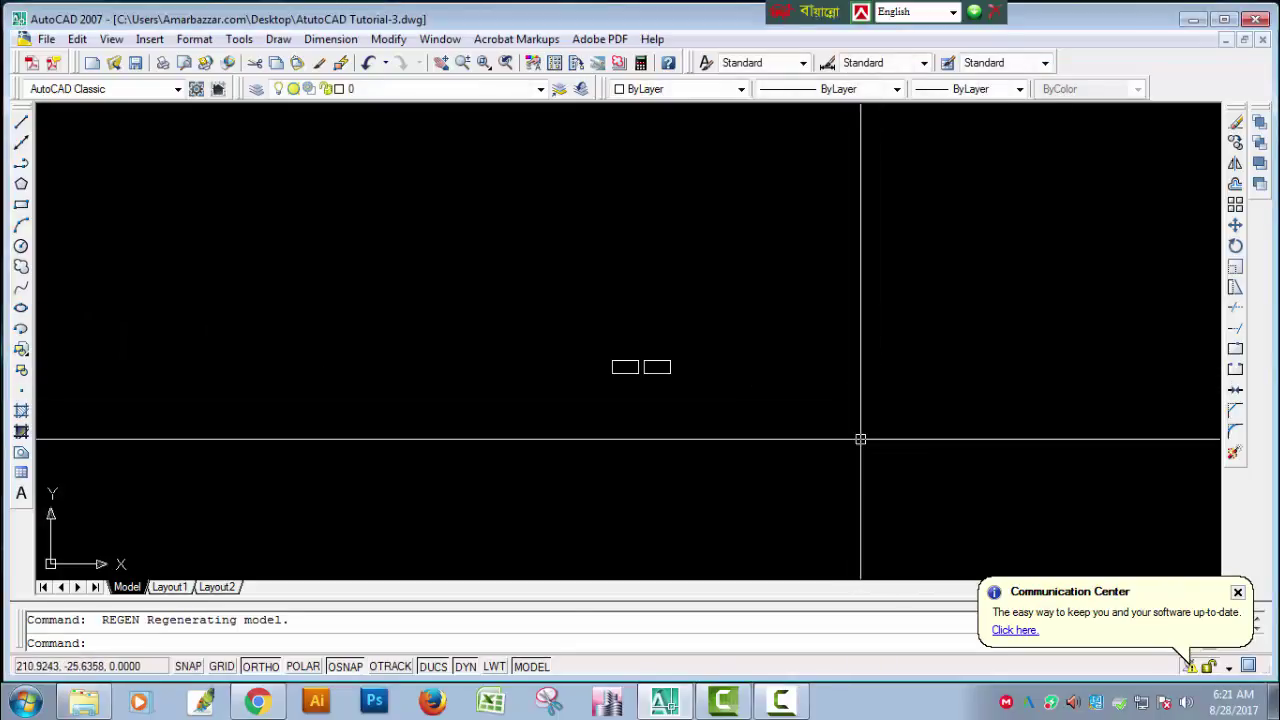
type("pl")
key("Escape")
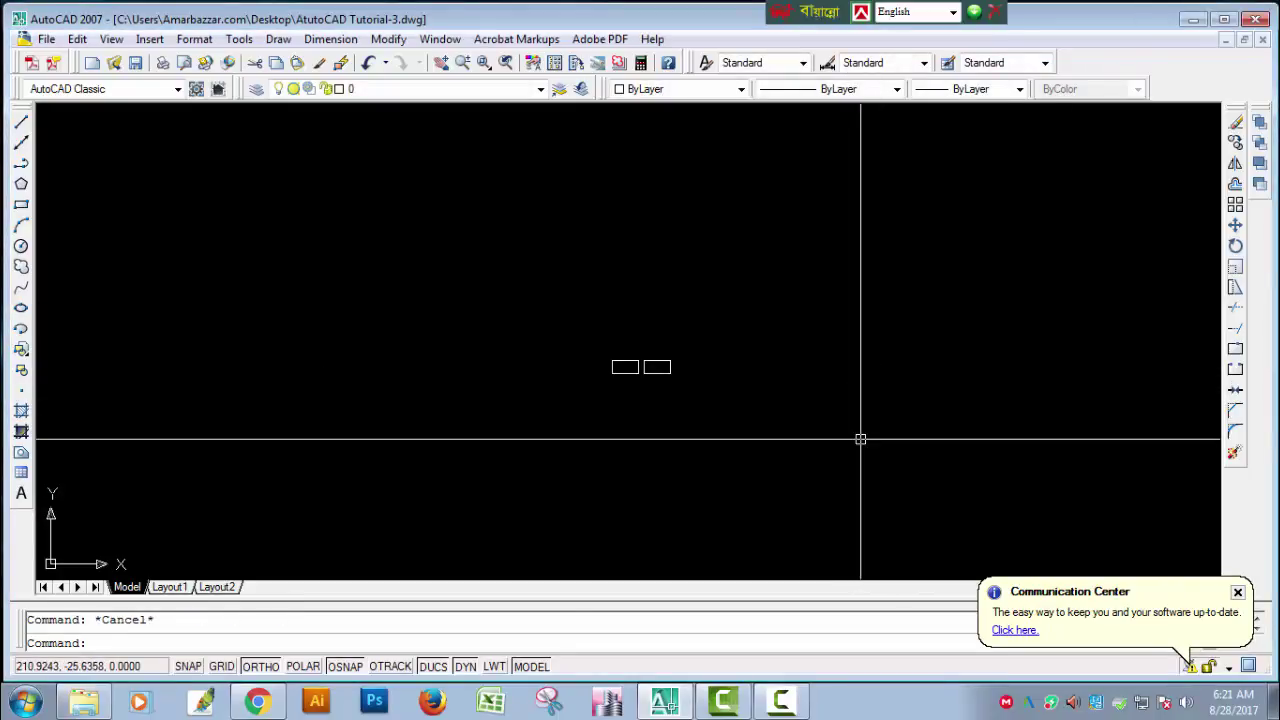
- Draw a four-point open polyline on the right side of the drawing
type("pl")
key("Return")
left_click(1141, 458)
left_click(1141, 545)
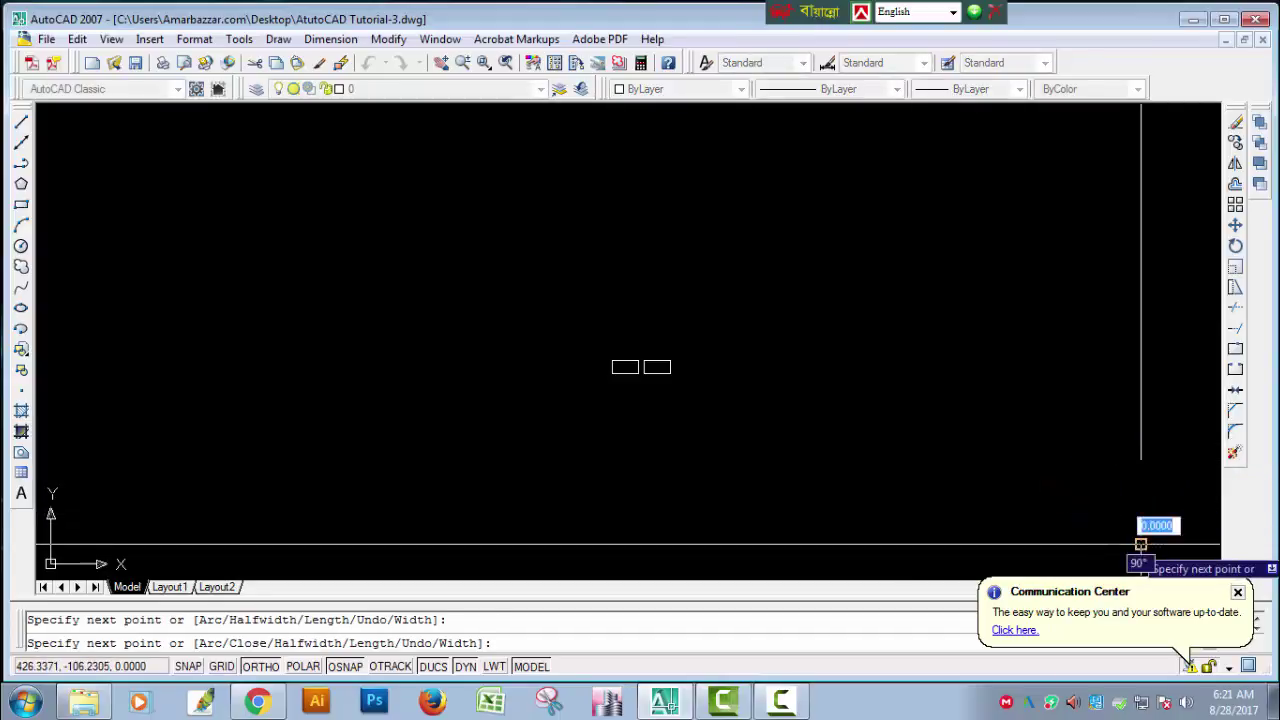
left_click(1078, 545)
left_click(1078, 447)
key("Return")
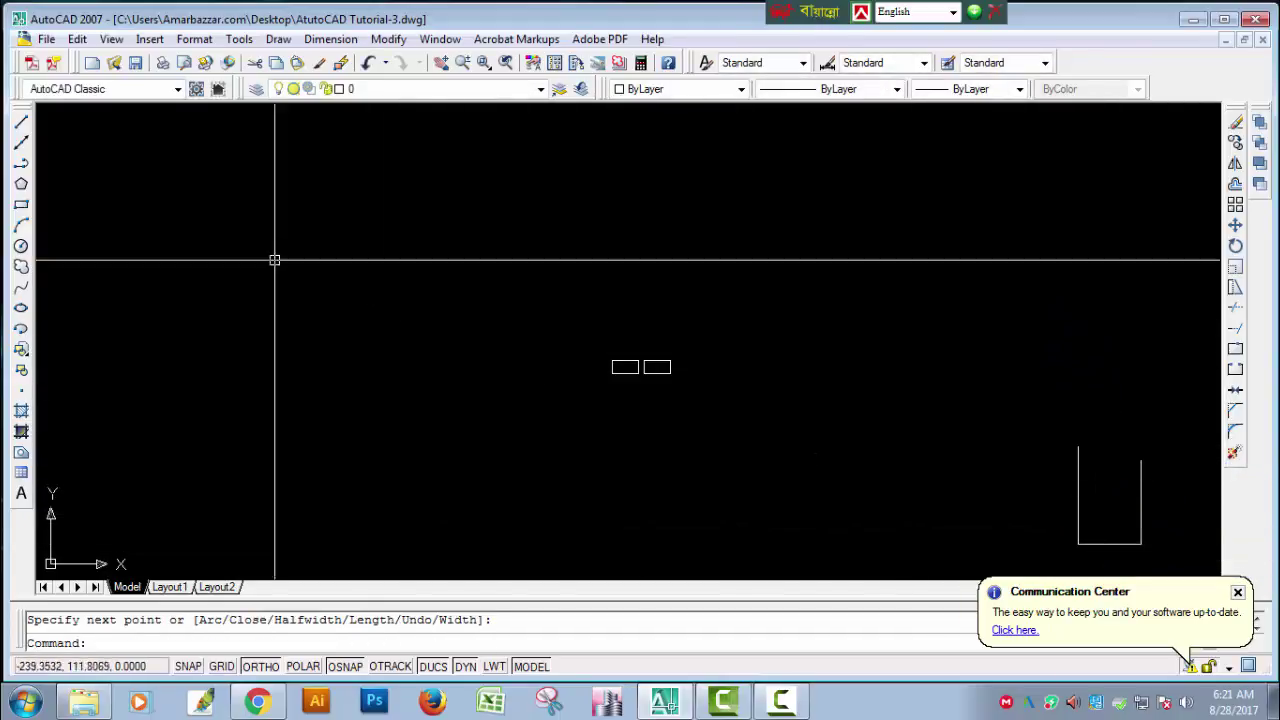
- Draw a small rectangular polyline outline at the lower left
scroll(200, 206, "down", 2)
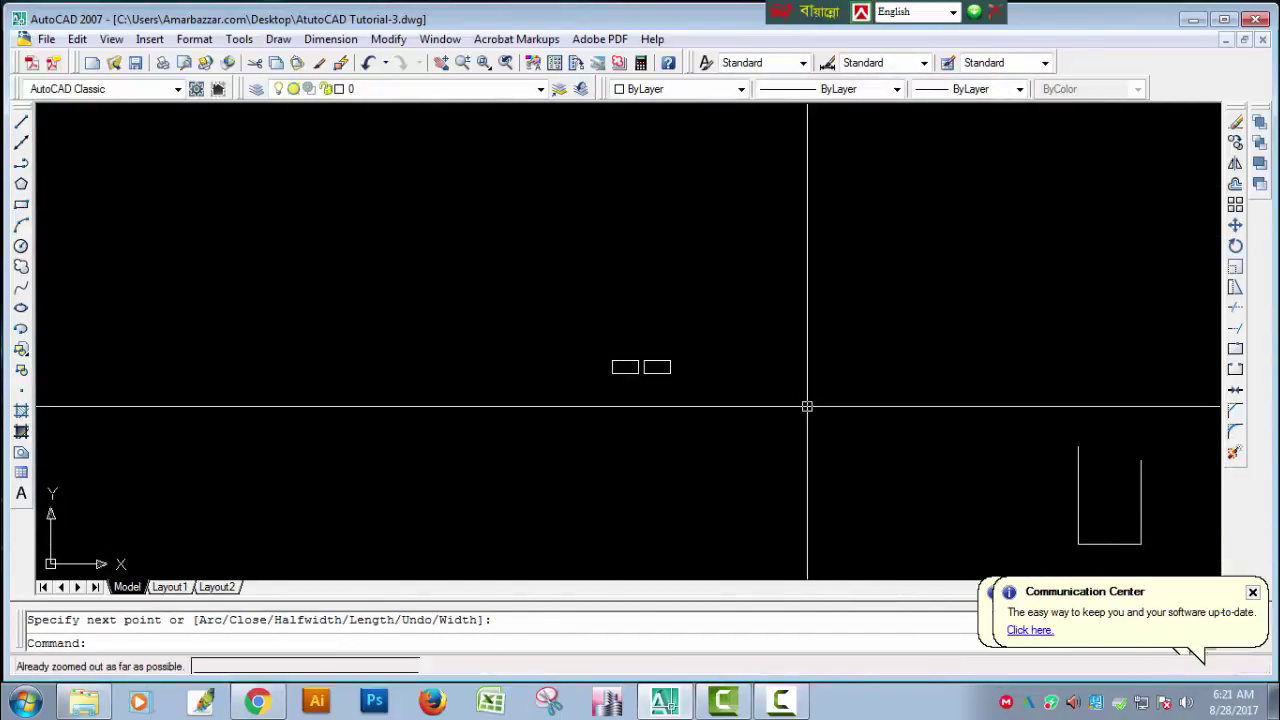
middle_click_drag(807, 406, 827, 328)
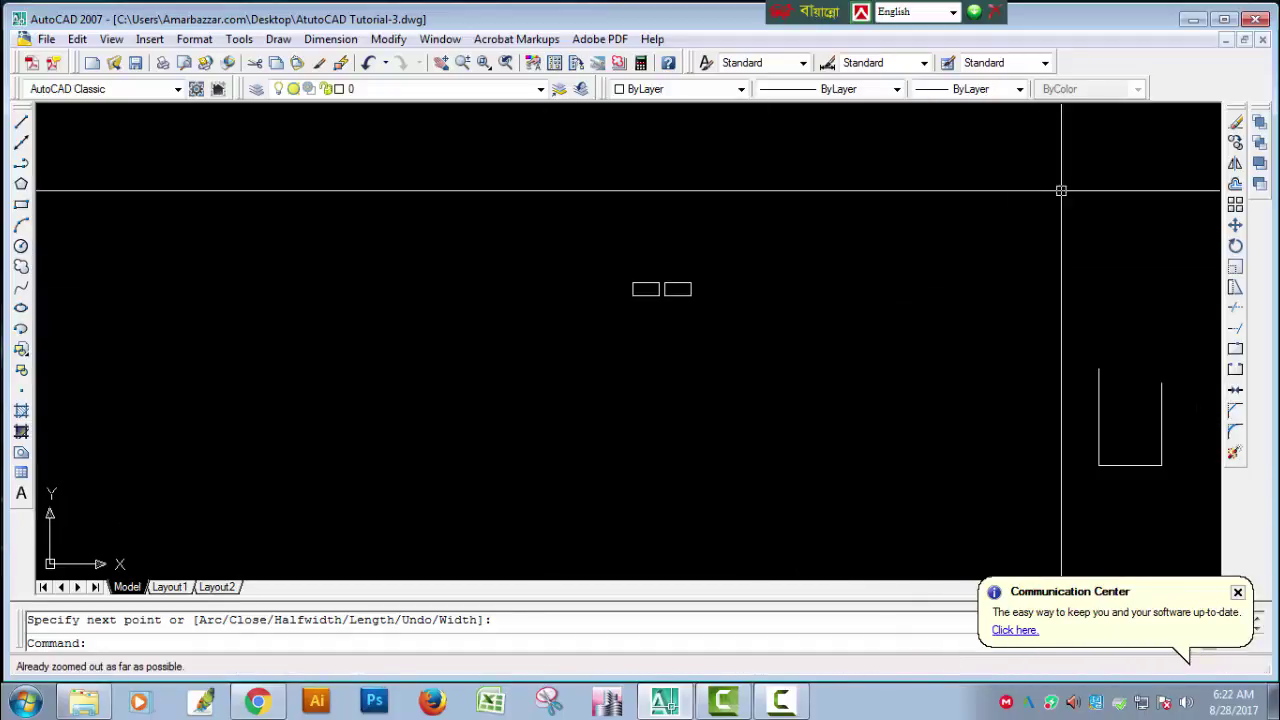
key("Return")
left_click(106, 513)
left_click(185, 513)
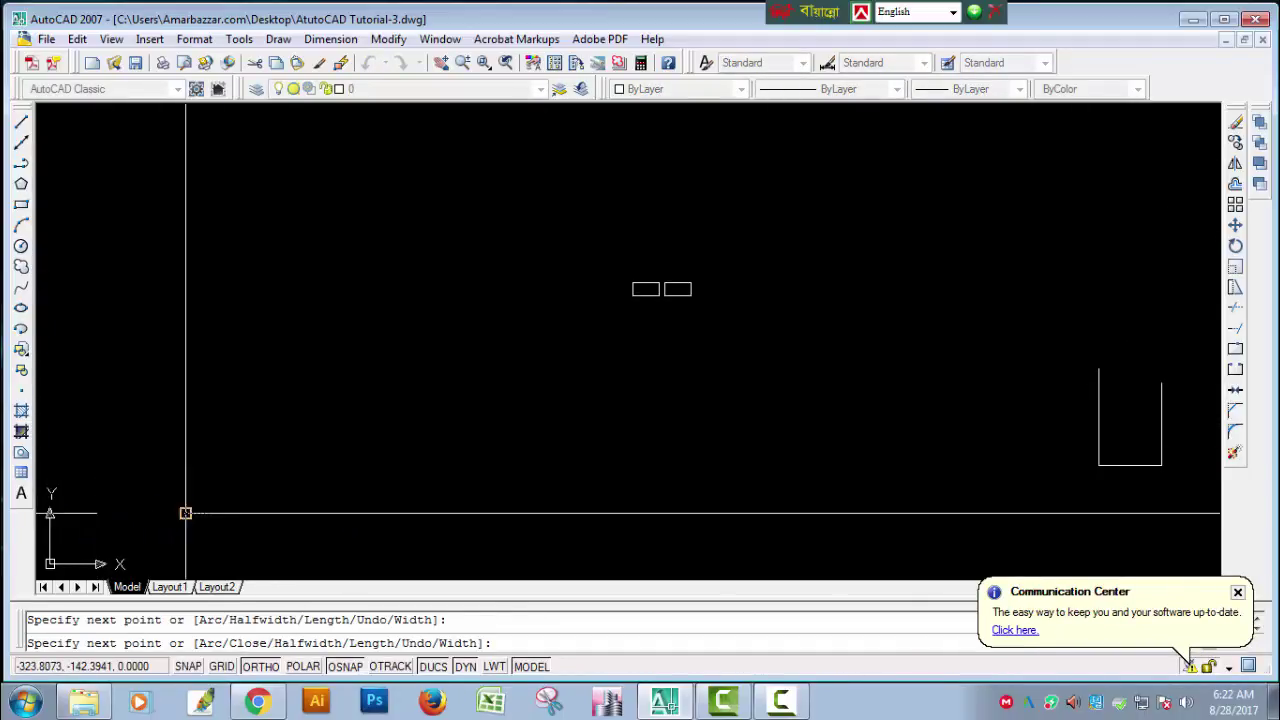
left_click(185, 478)
left_click(127, 478)
left_click(127, 513)
key("Return")
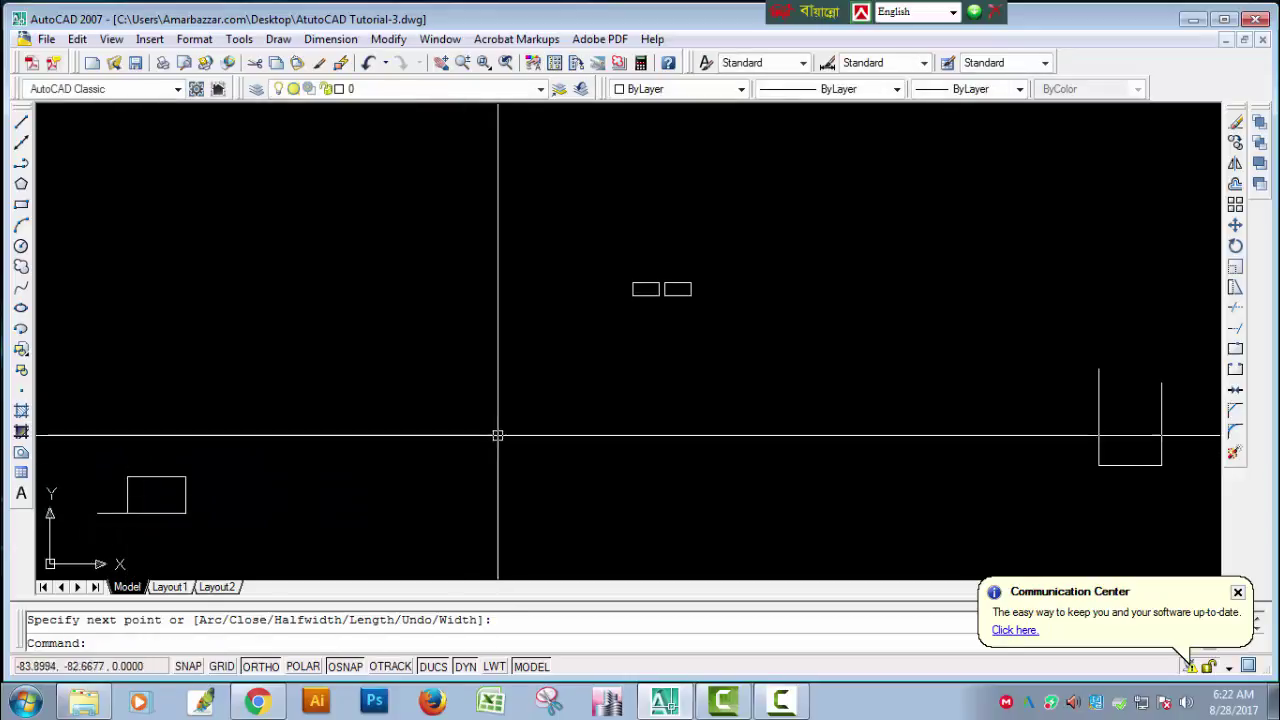
- Zoom to the drawing extents with Z, E
scroll(600, 335, "down", 2)
scroll(586, 360, "down", 5)
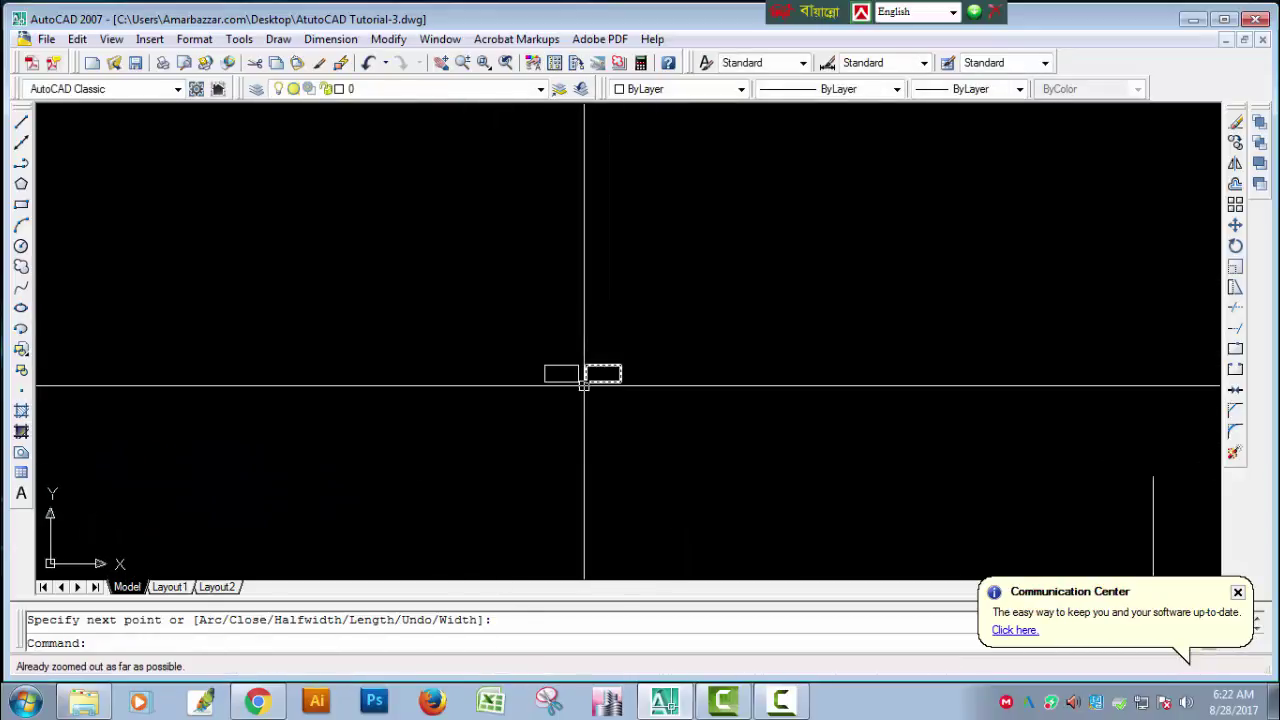
scroll(586, 374, "up", 3)
scroll(580, 400, "up", 5)
scroll(580, 410, "down", 5)
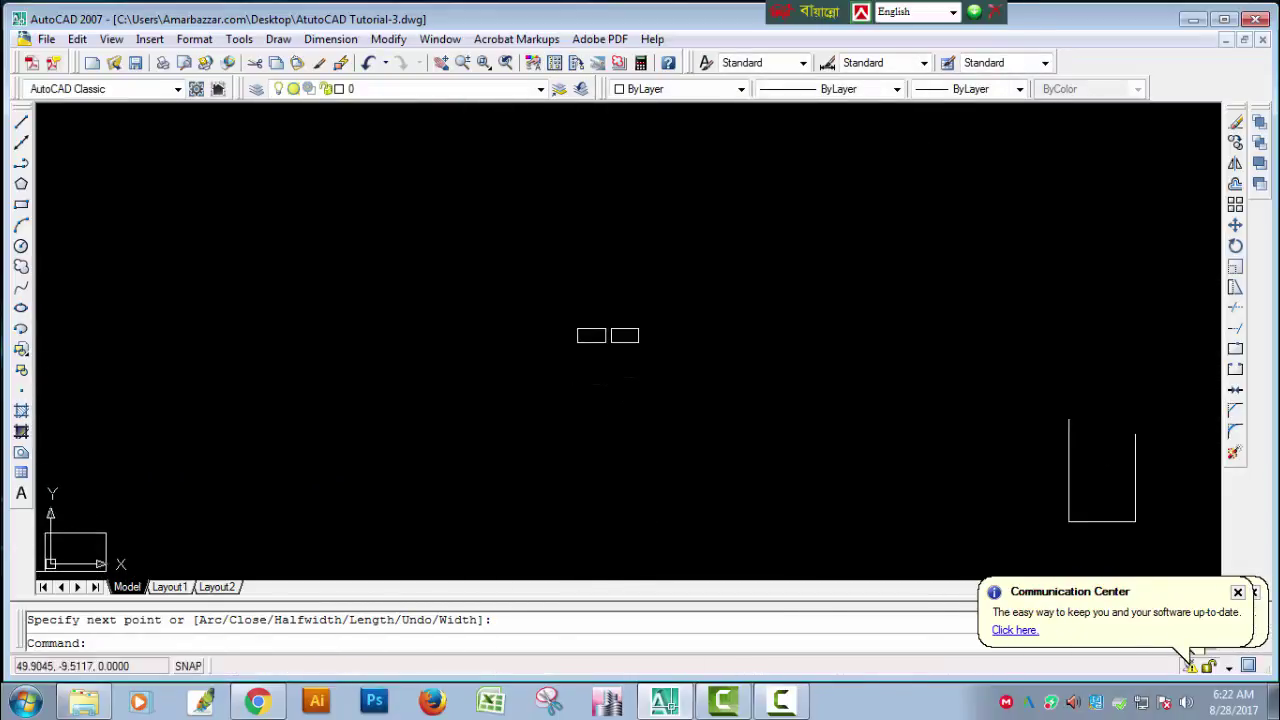
scroll(603, 340, "up", 3)
scroll(612, 362, "up", 2)
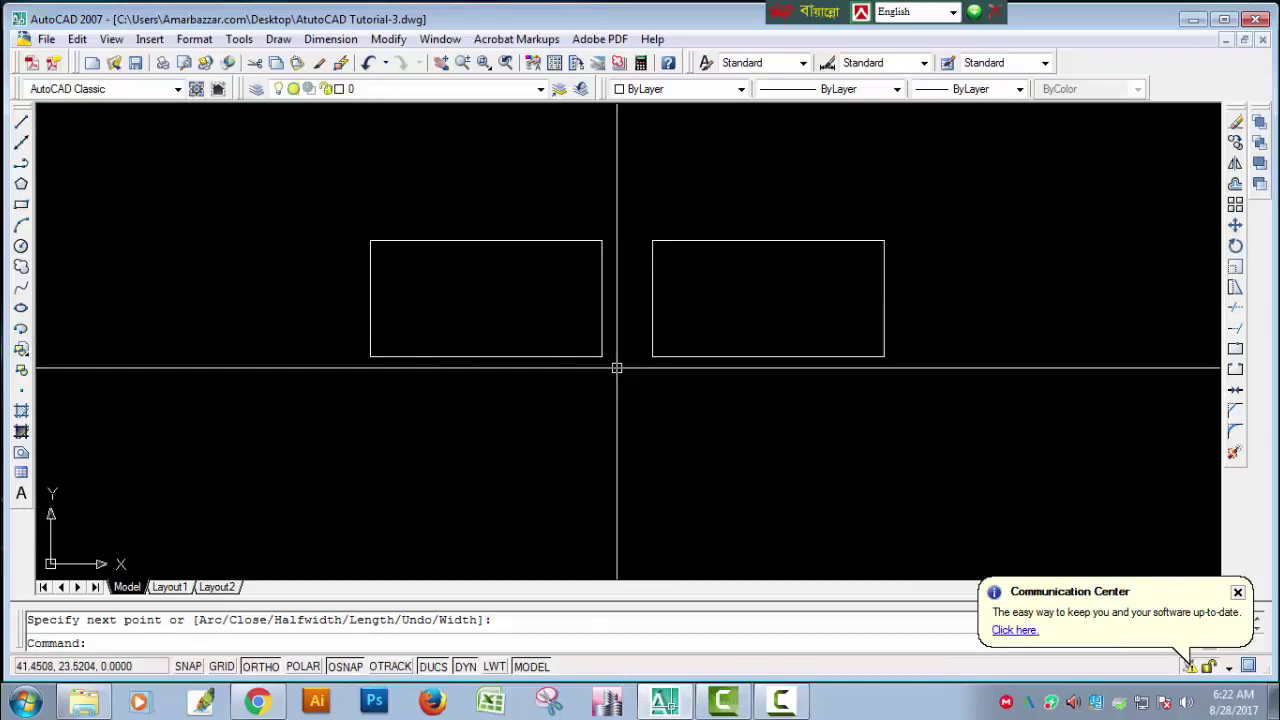
type("z")
key("Return")
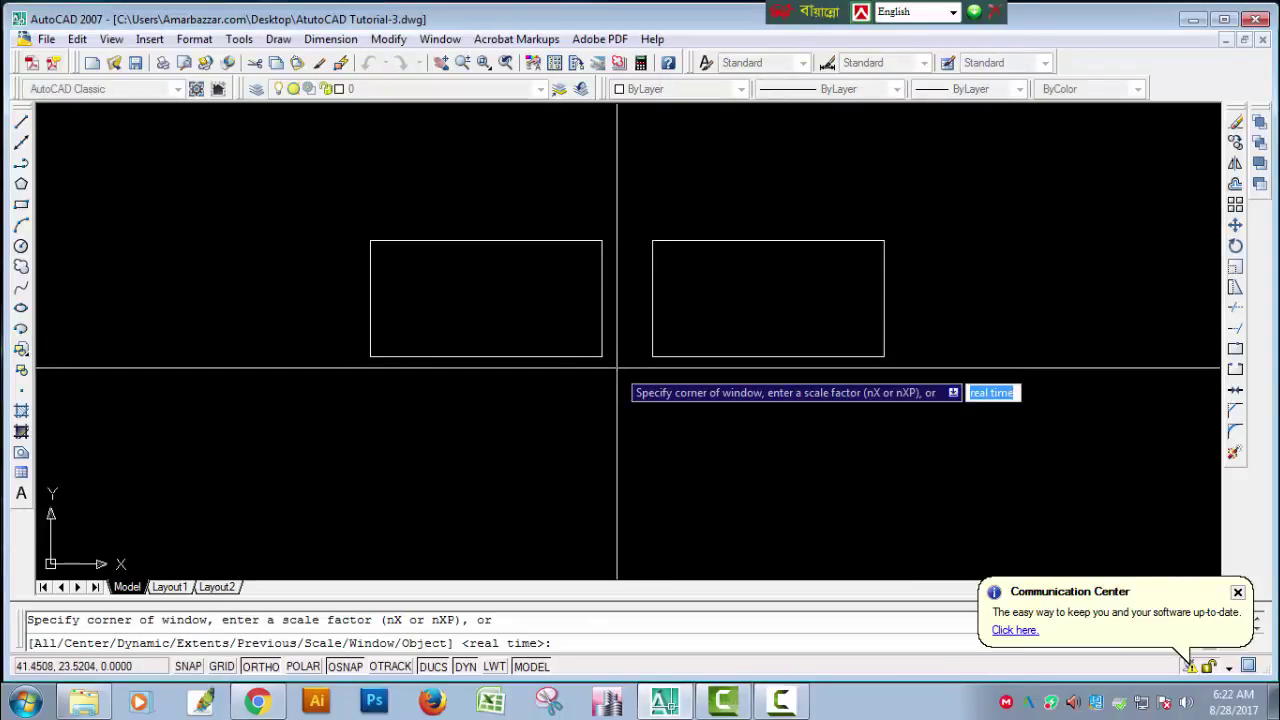
type("e")
key("Return")
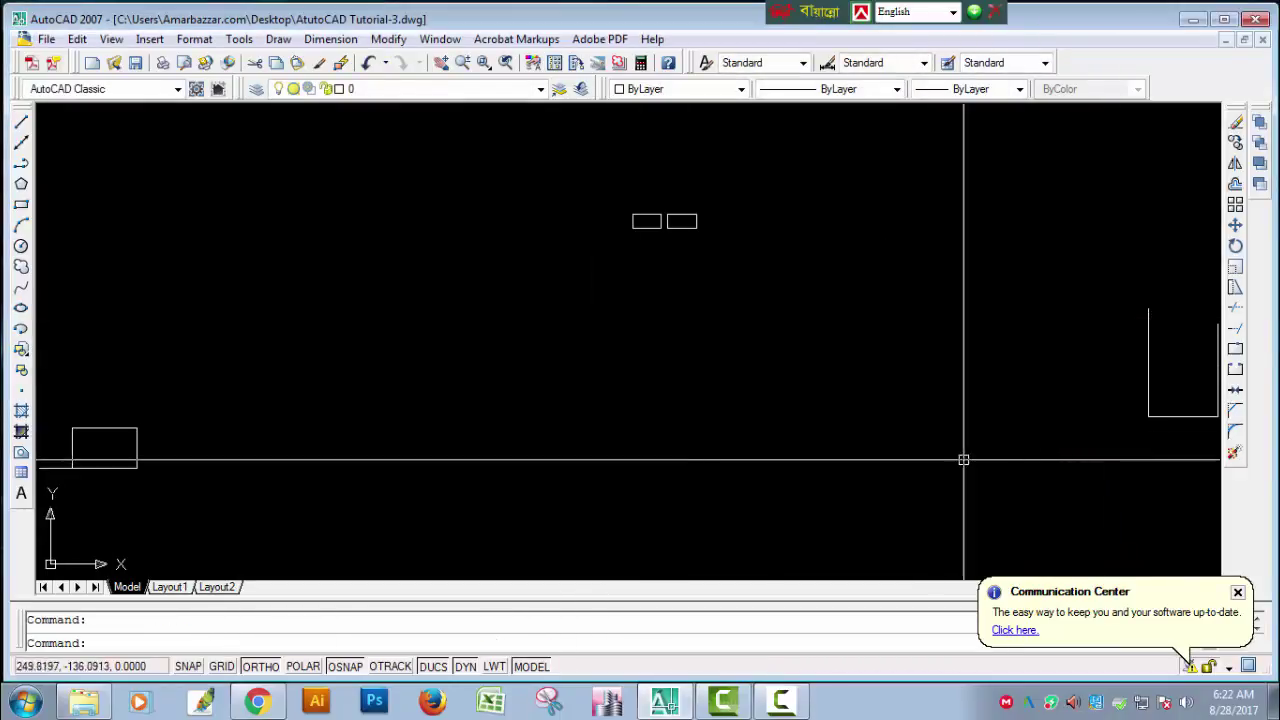
scroll(634, 400, "down", 2)
middle_click_drag(706, 369, 694, 331)
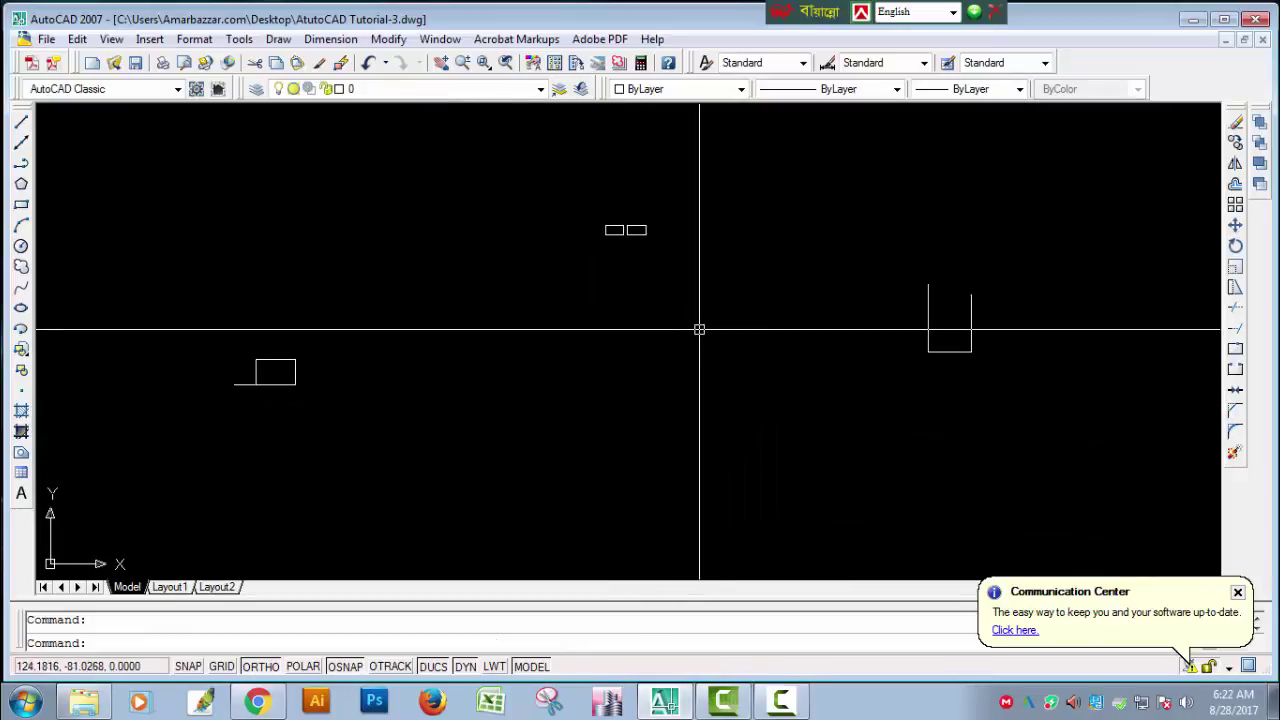
scroll(710, 325, "down", 1)
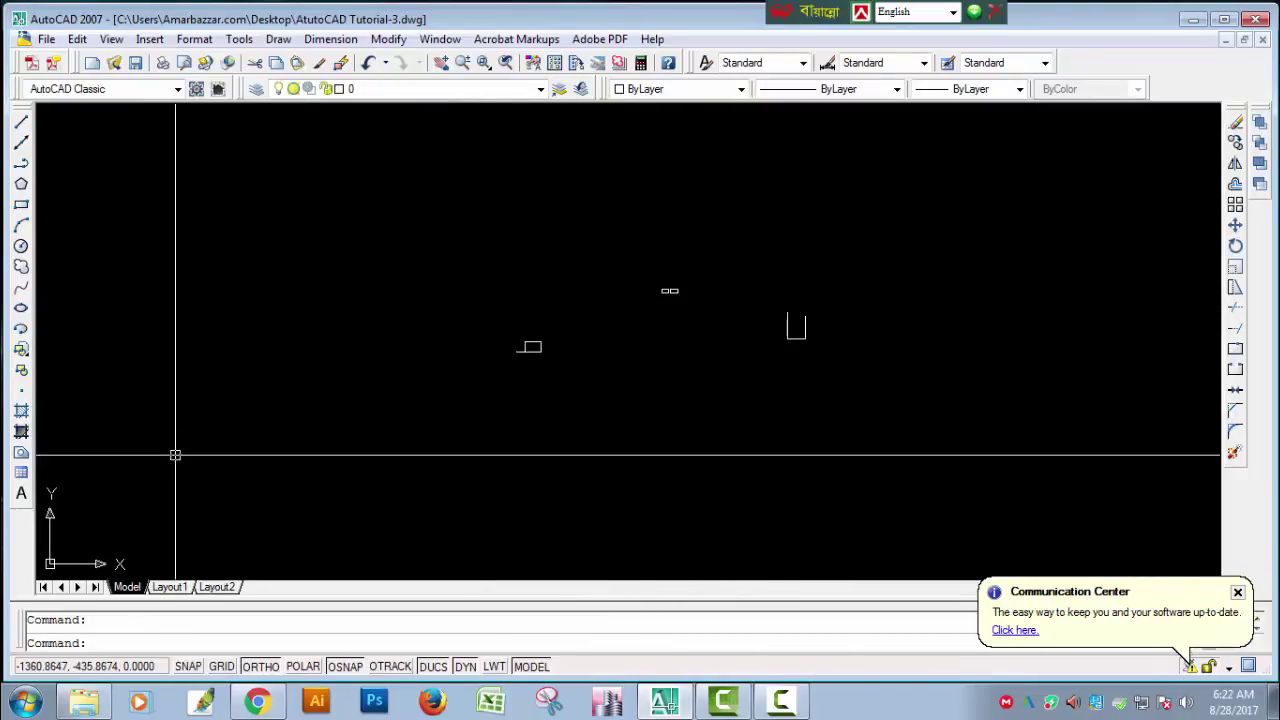
- Draw another four-point open polyline going up, left and back down
type("pl")
key("Return")
left_click(169, 565)
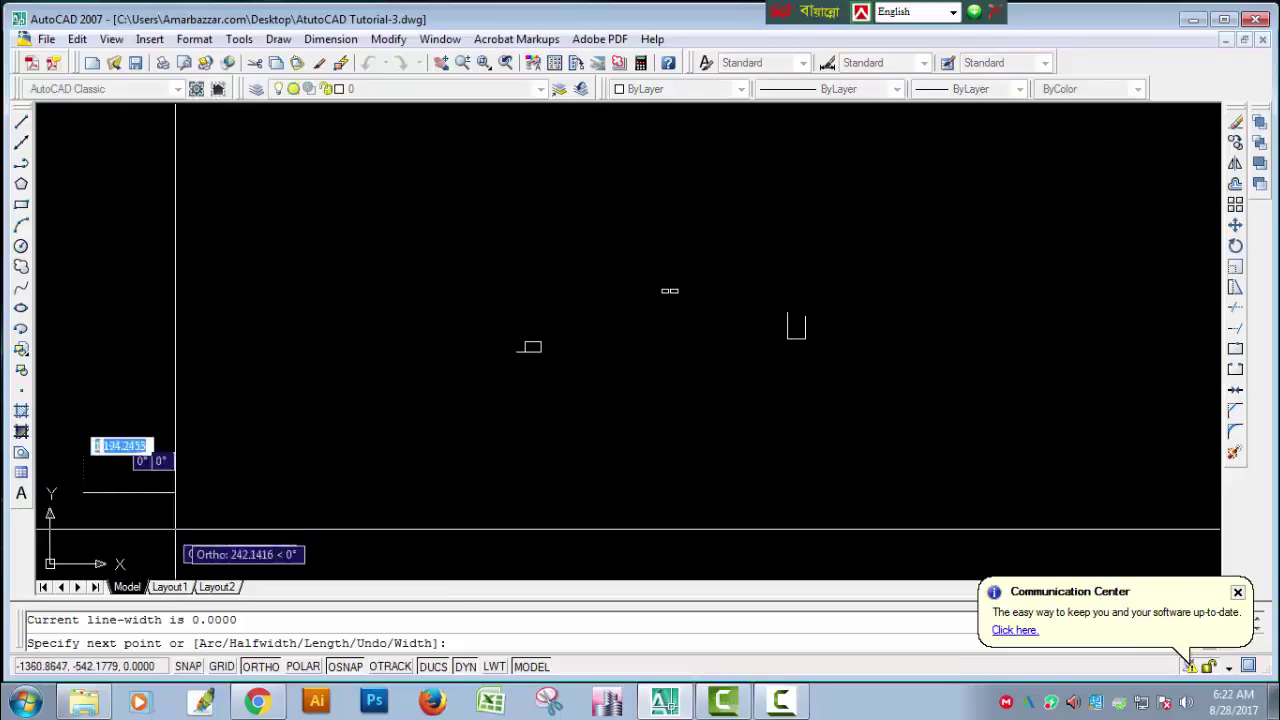
left_click(181, 355)
left_click(126, 355)
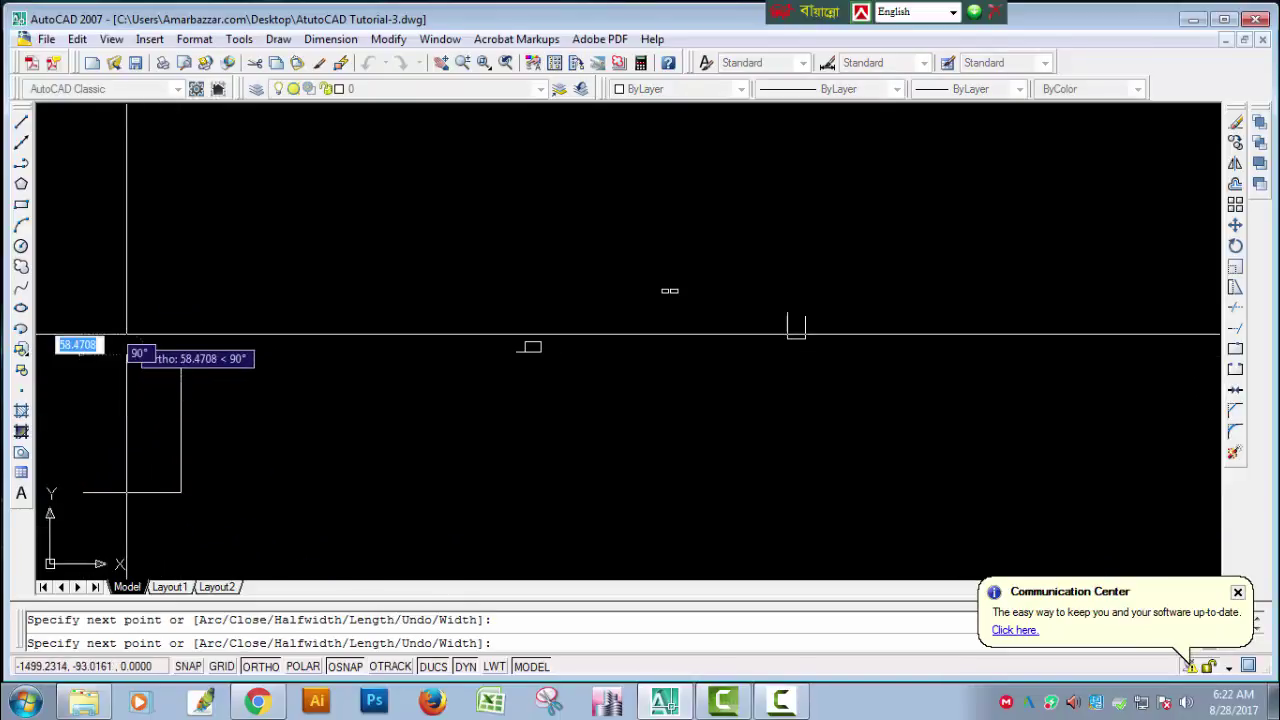
left_click(126, 420)
key("Return")
- Bring the rectangles into view and draw a short two-point polyline
scroll(797, 277, "up", 2)
scroll(600, 290, "up", 4)
middle_click_drag(243, 257, 412, 297)
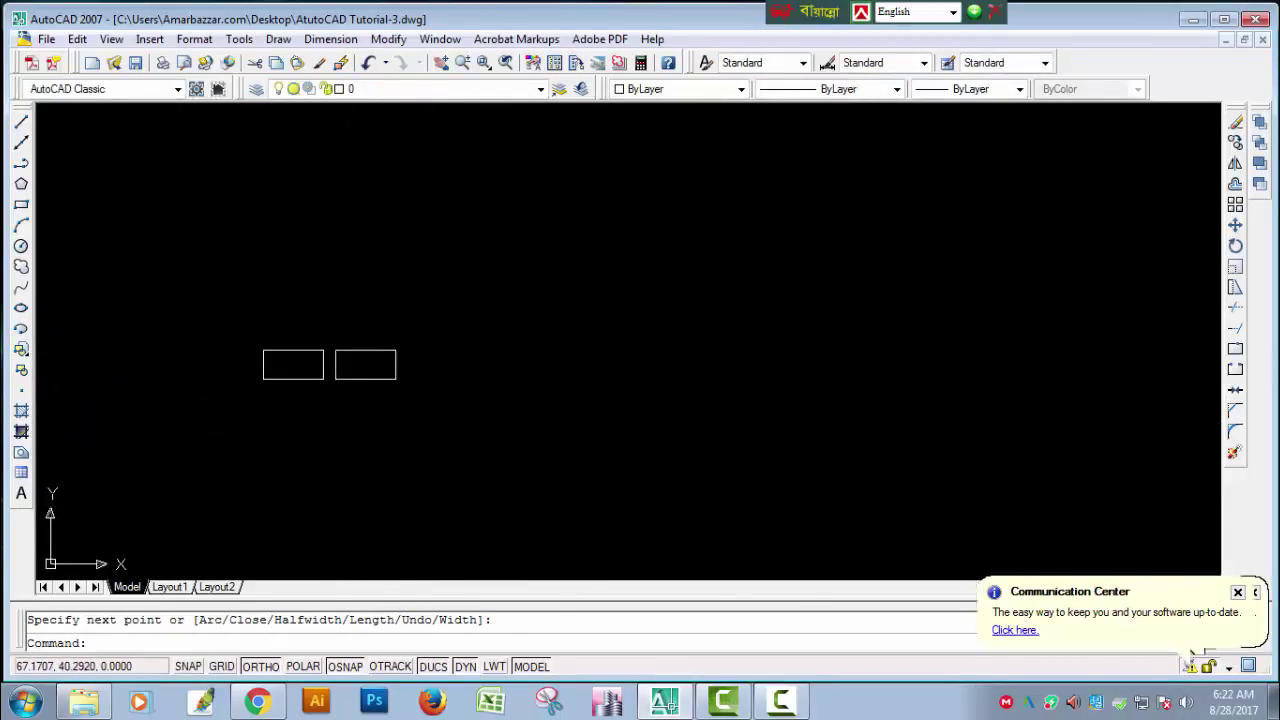
scroll(300, 370, "up", 4)
scroll(340, 404, "up", 3)
scroll(660, 345, "down", 4)
scroll(674, 243, "down", 2)
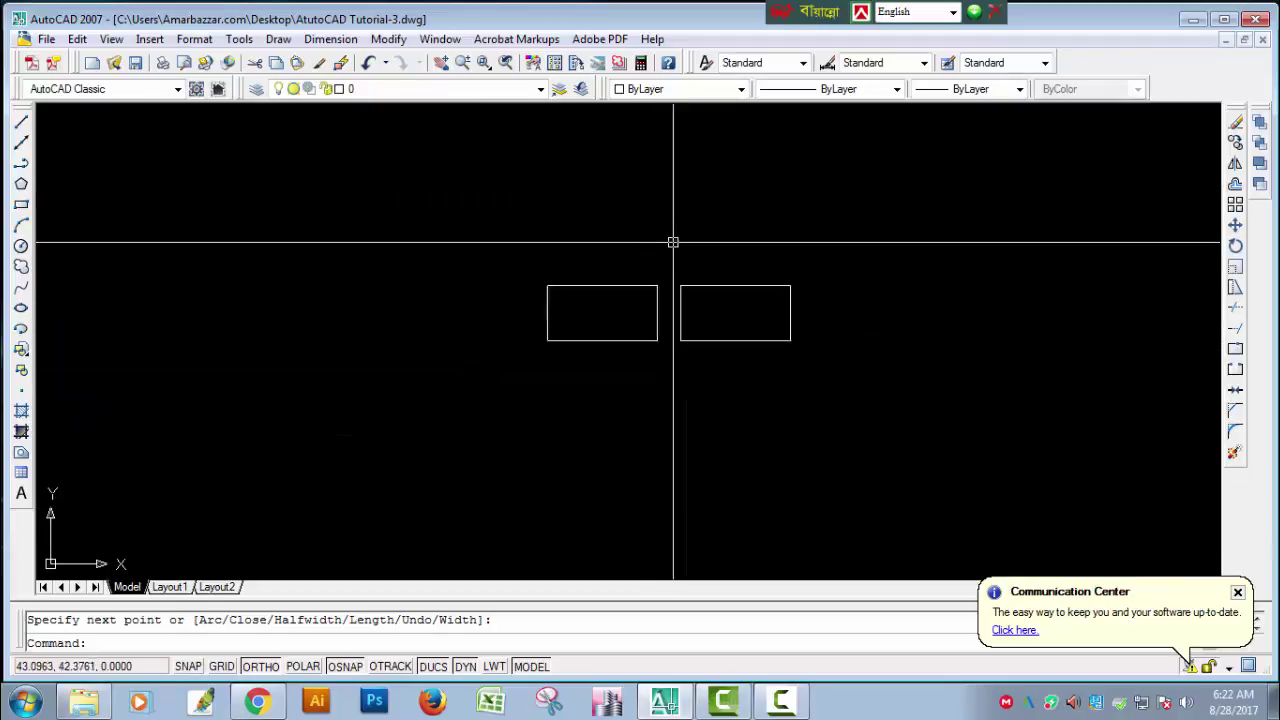
scroll(660, 268, "down", 5)
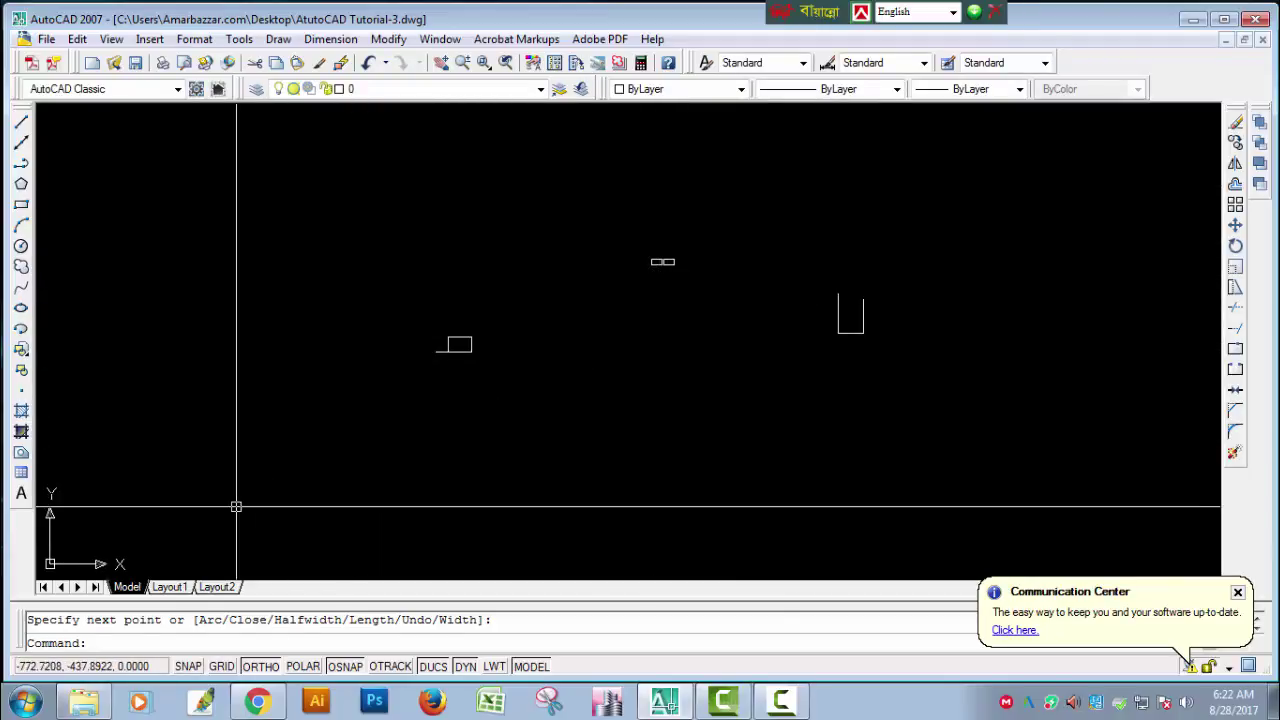
type("pl")
key("Return")
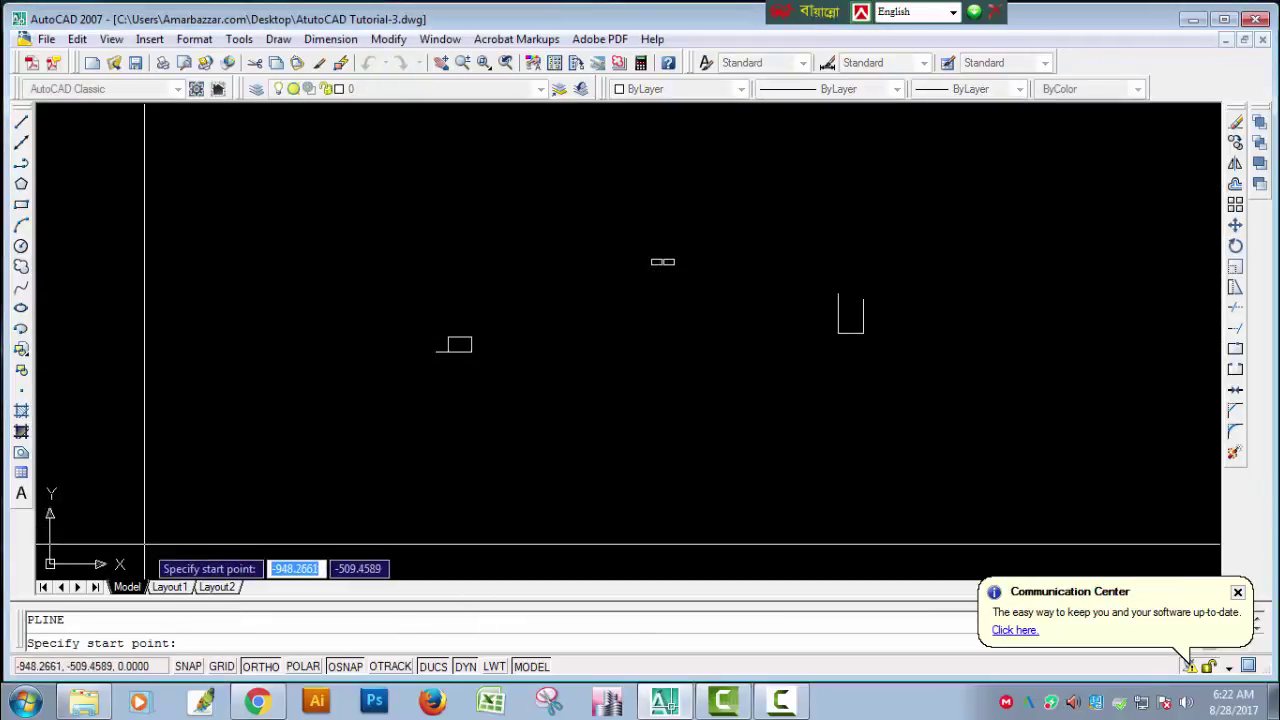
left_click(143, 545)
left_click(151, 545)
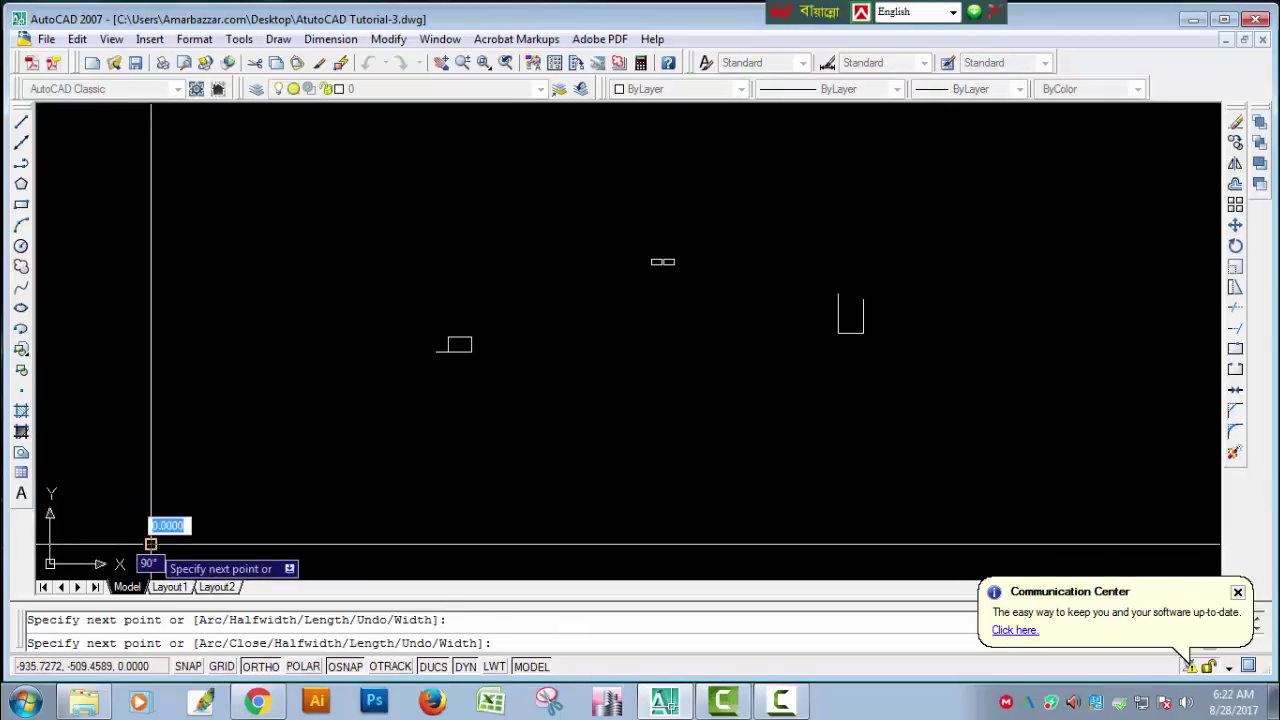
key("Return")
- Zoom All with Z, A to show the whole drawing
scroll(683, 266, "up", 2)
scroll(655, 222, "up", 3)
scroll(640, 228, "up", 5)
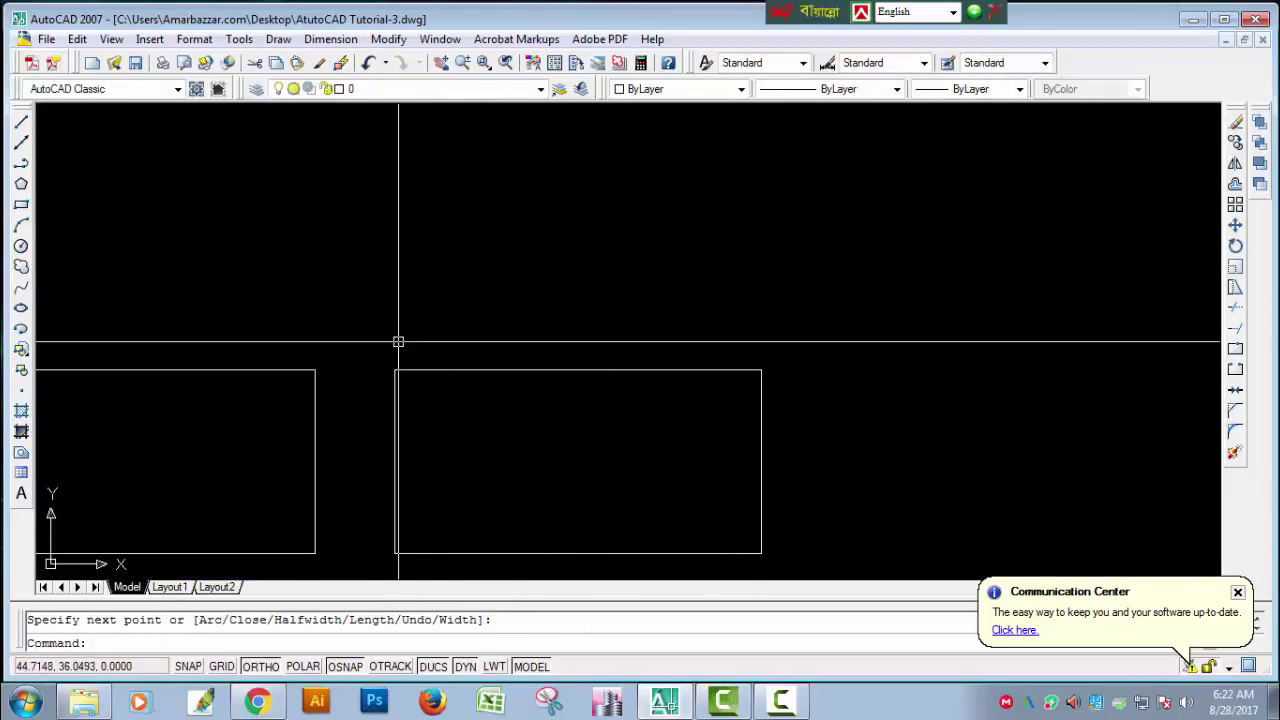
type("z")
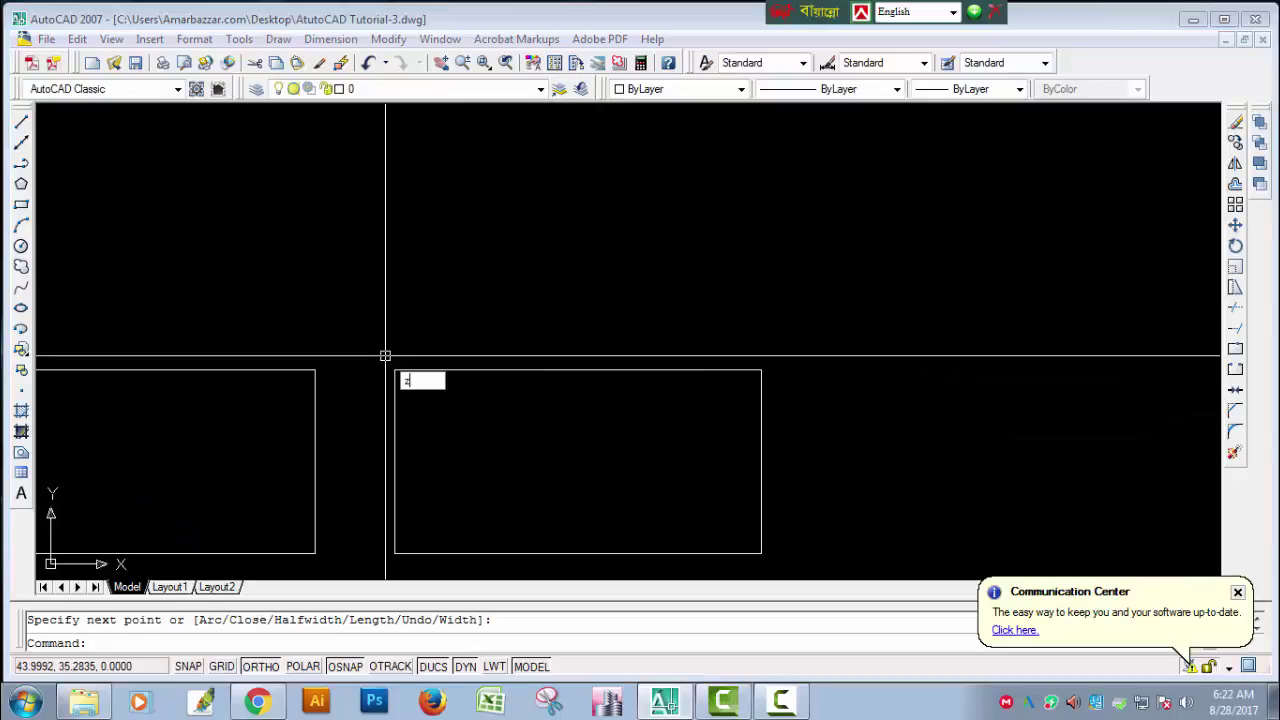
key("Return")
type("a")
key("Return")
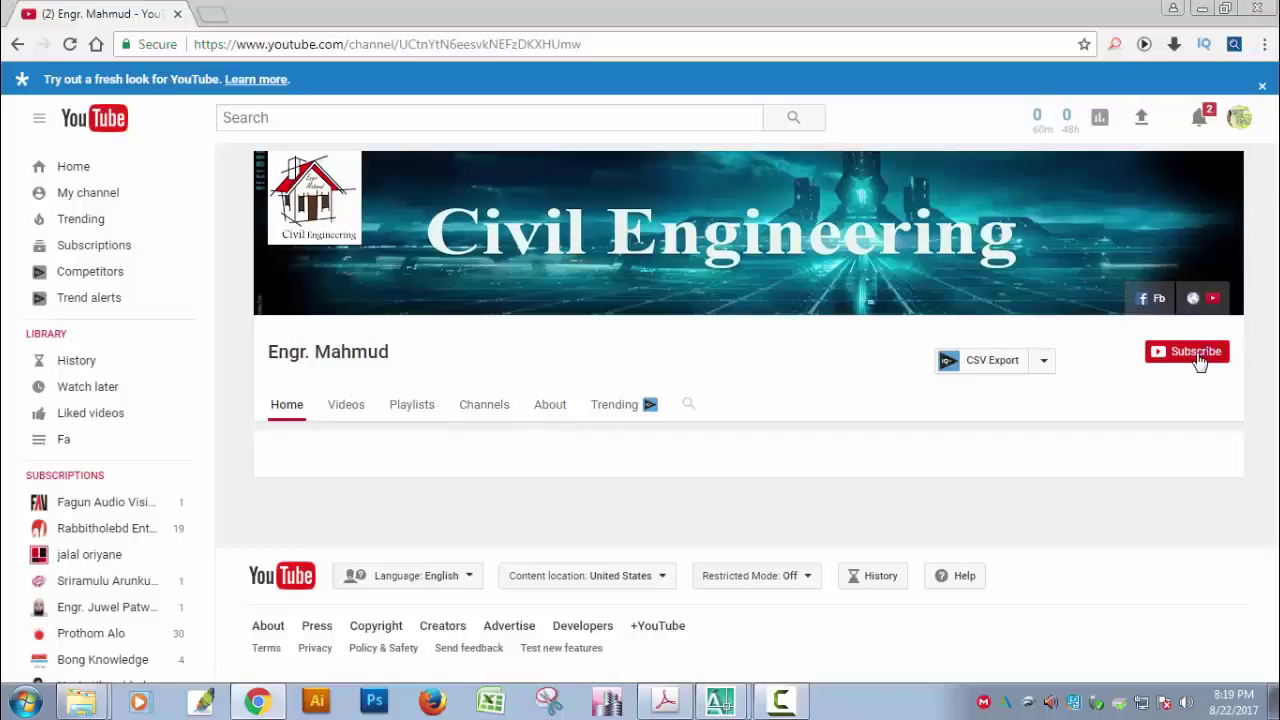
- Subscribe to the Civil Engineering channel and enable all notifications for it
left_click(1200, 358)
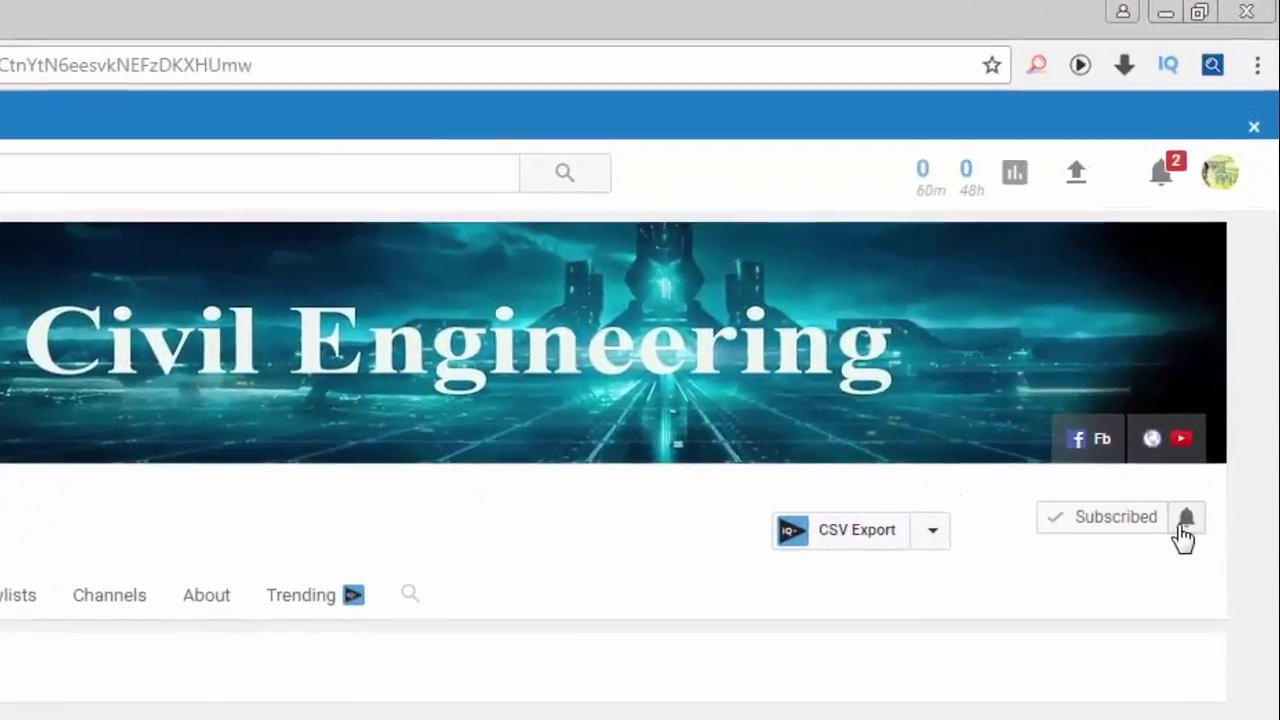
left_click(1183, 522)
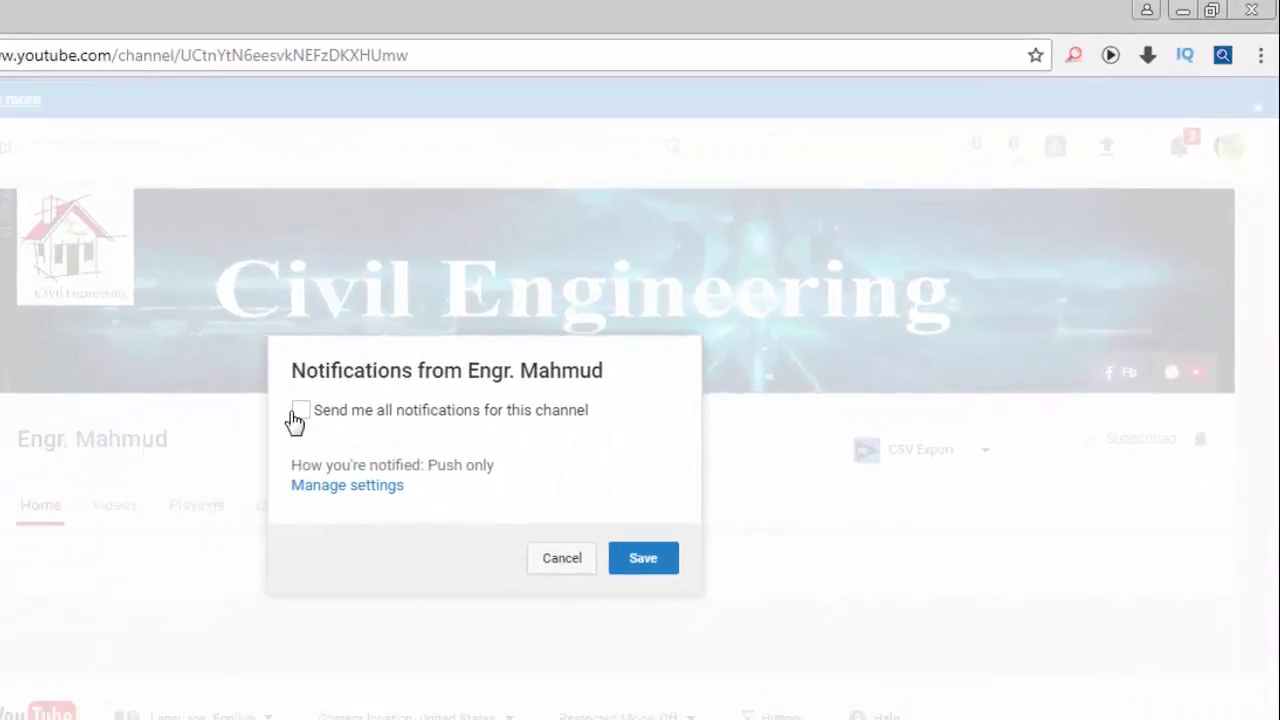
left_click(308, 424)
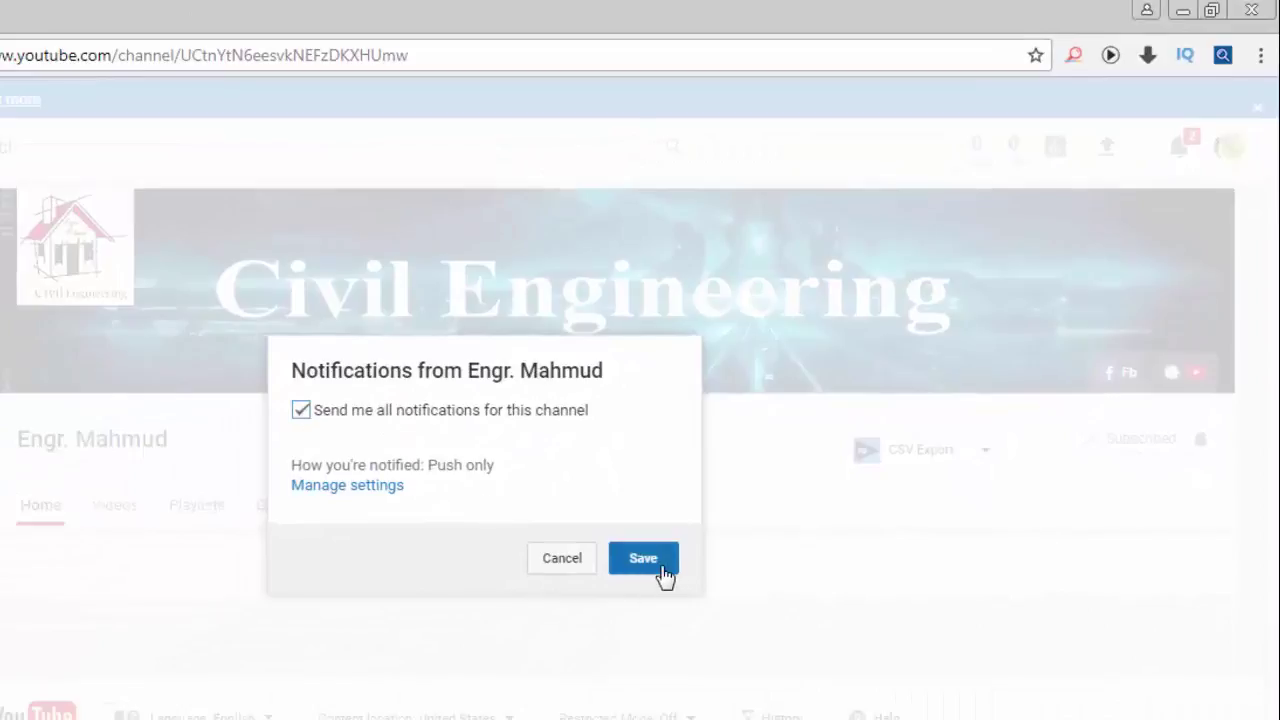